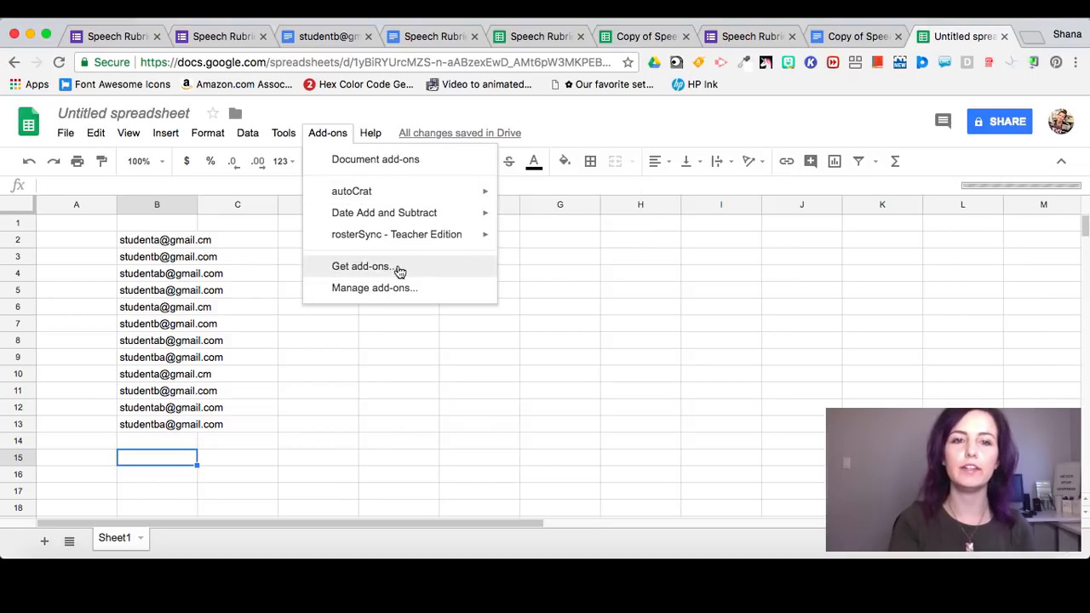
Open the add-ons gallery for the spreadsheet and browse the available add-ons
left_click(594, 139)
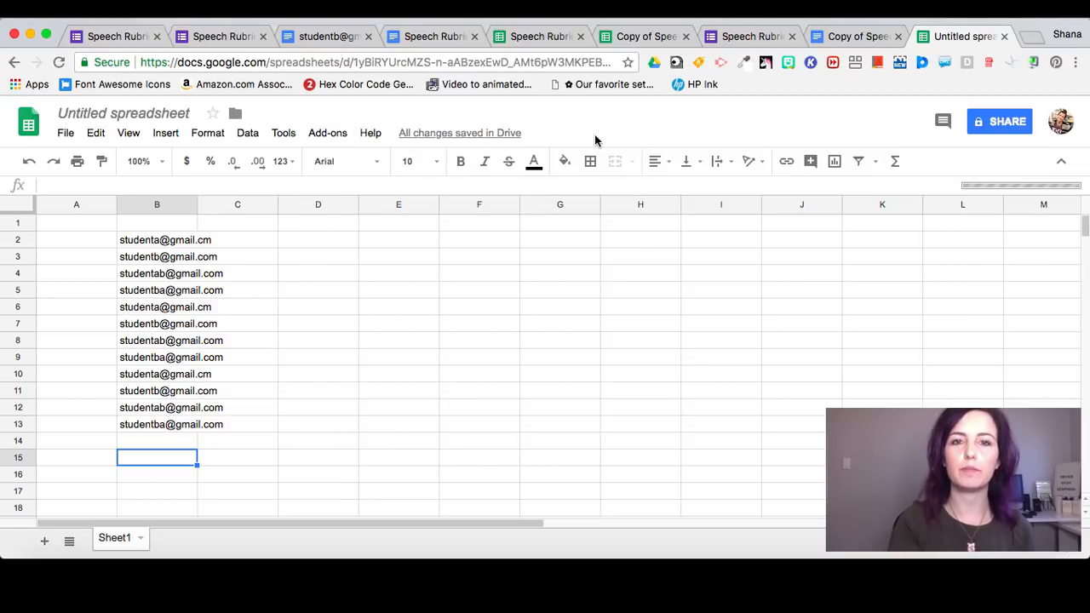
left_click(338, 136)
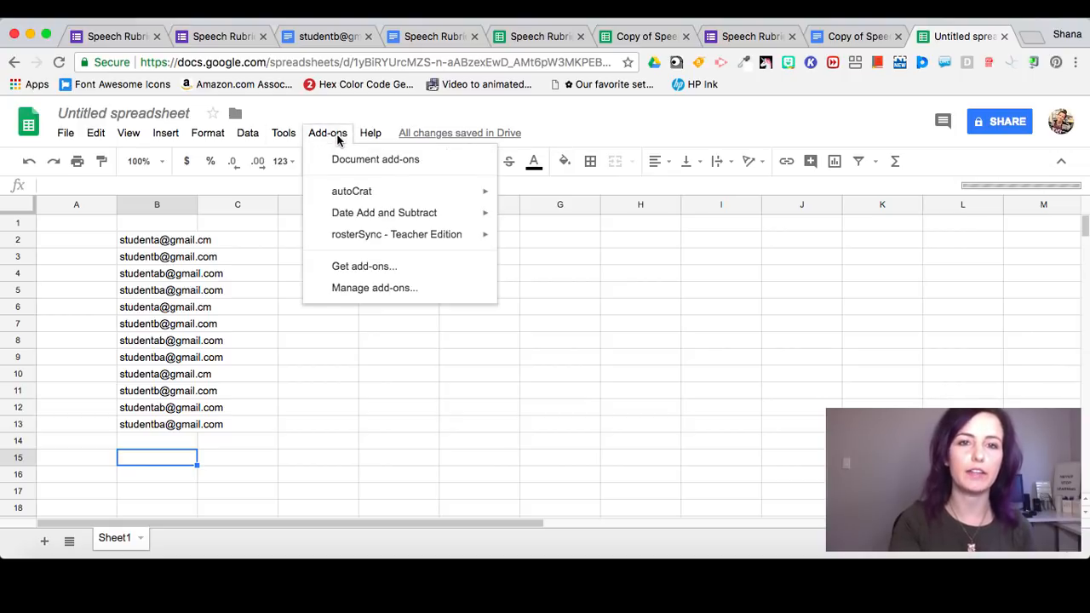
left_click(359, 268)
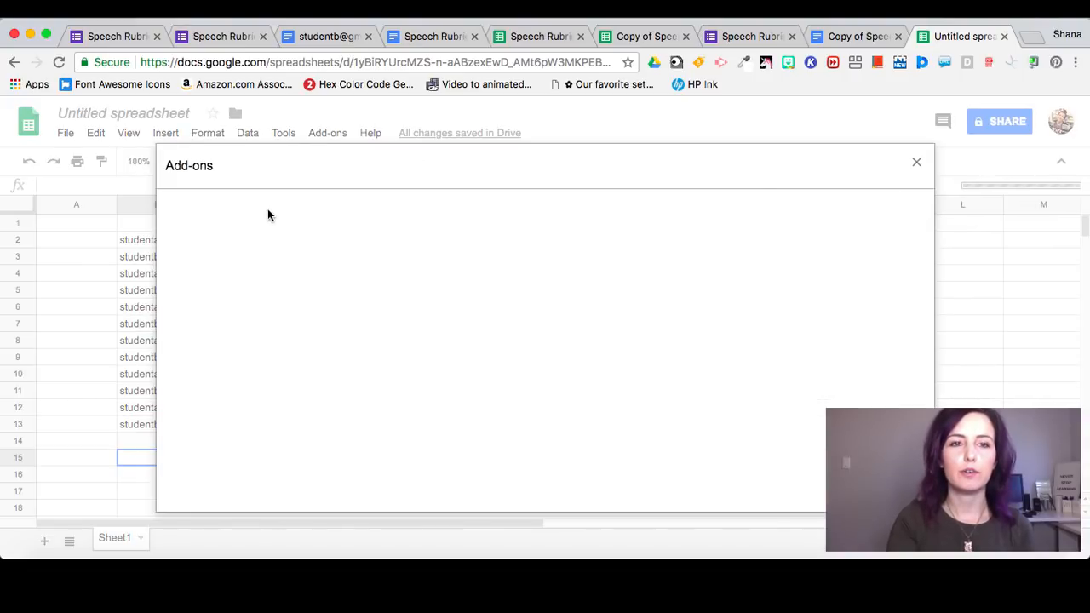
scroll(516, 419, "down", 10)
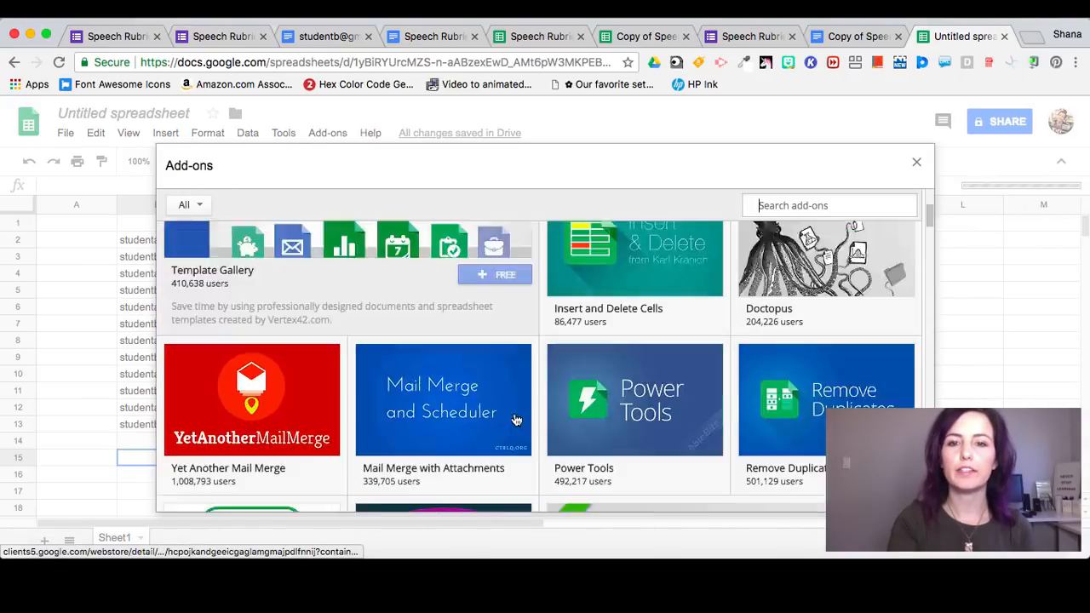
scroll(516, 420, "down", 5)
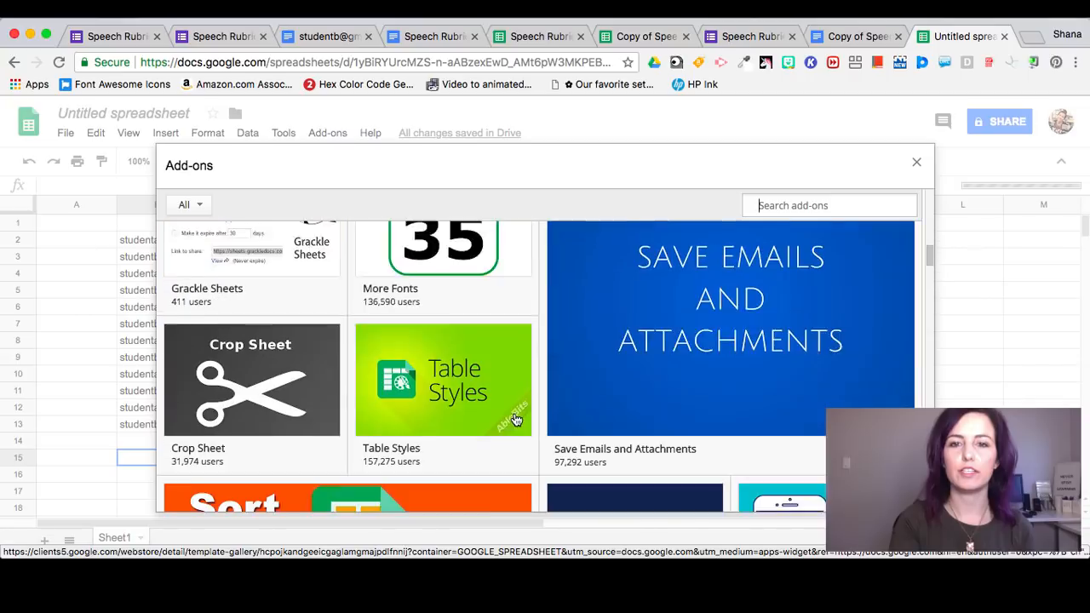
scroll(516, 420, "up", 10)
scroll(516, 420, "up", 5)
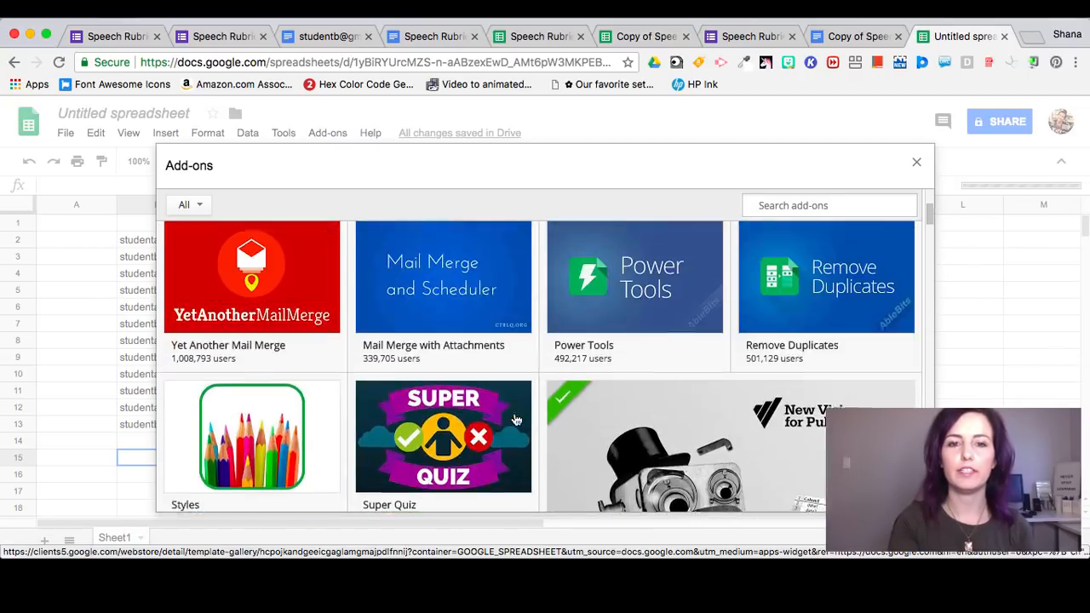
Search the add-ons gallery for "autocrat", look through the results and close the gallery
left_click(775, 205)
type("autocrat")
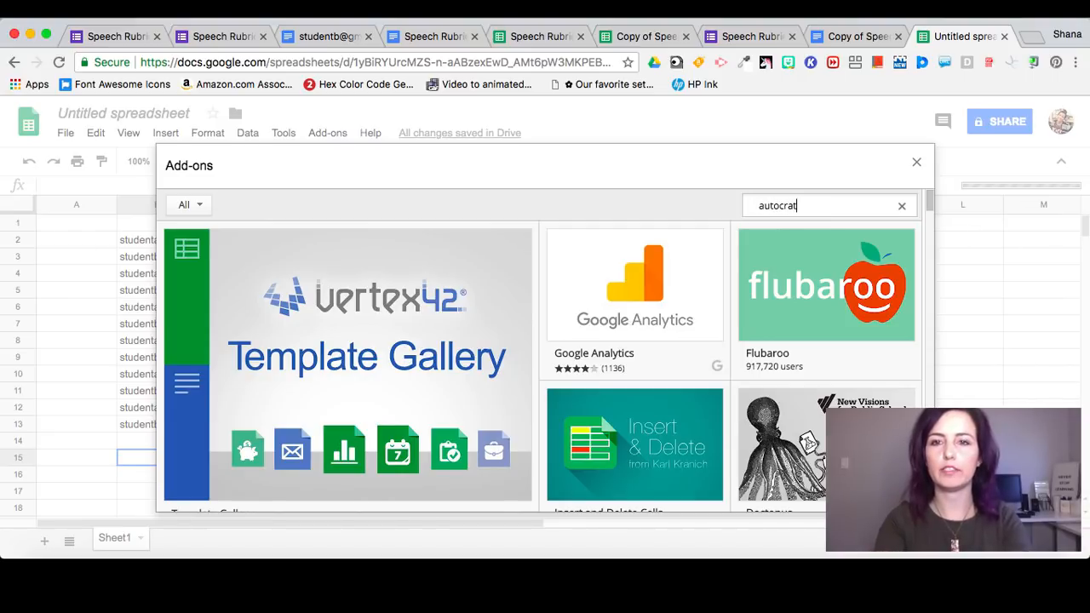
key("Return")
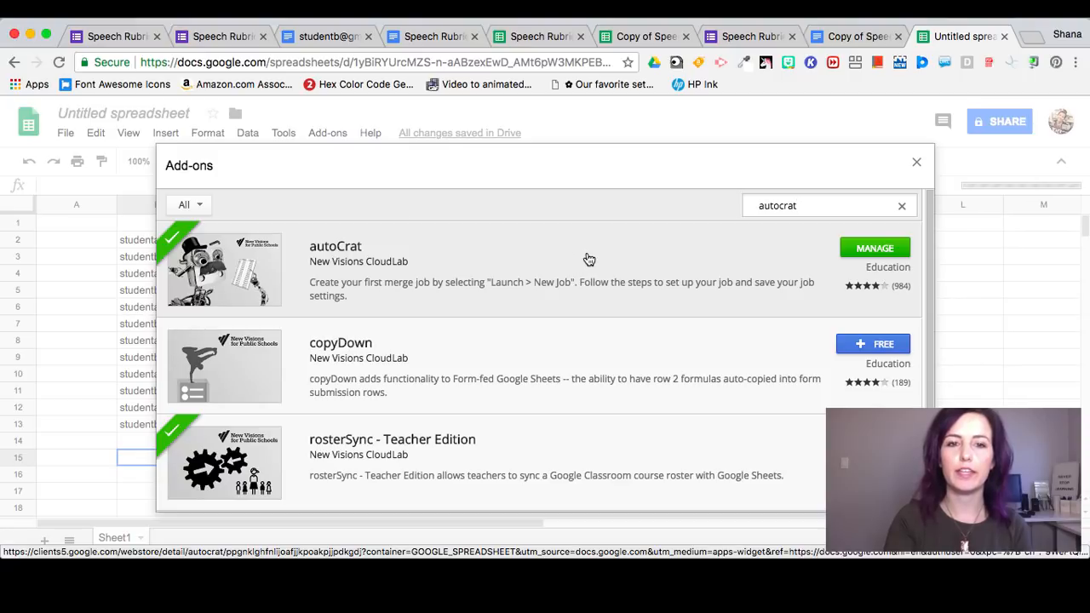
scroll(588, 259, "down", 1)
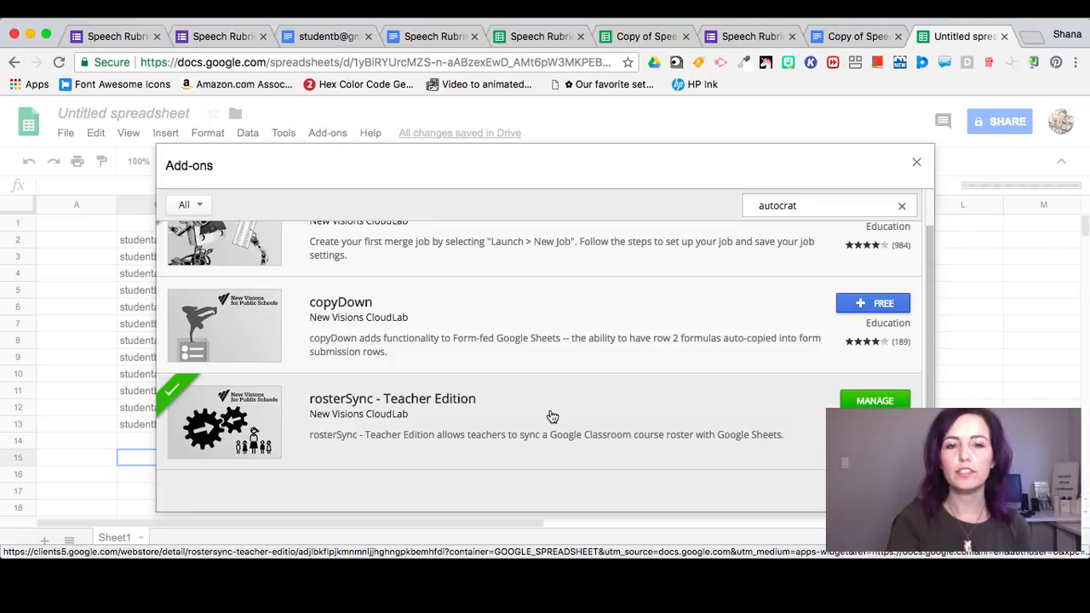
left_click(916, 163)
Switch to the Speech Rubric - Hour 6 form, review its questions and open Option 1 of the Name (Email) question for editing
left_click(119, 41)
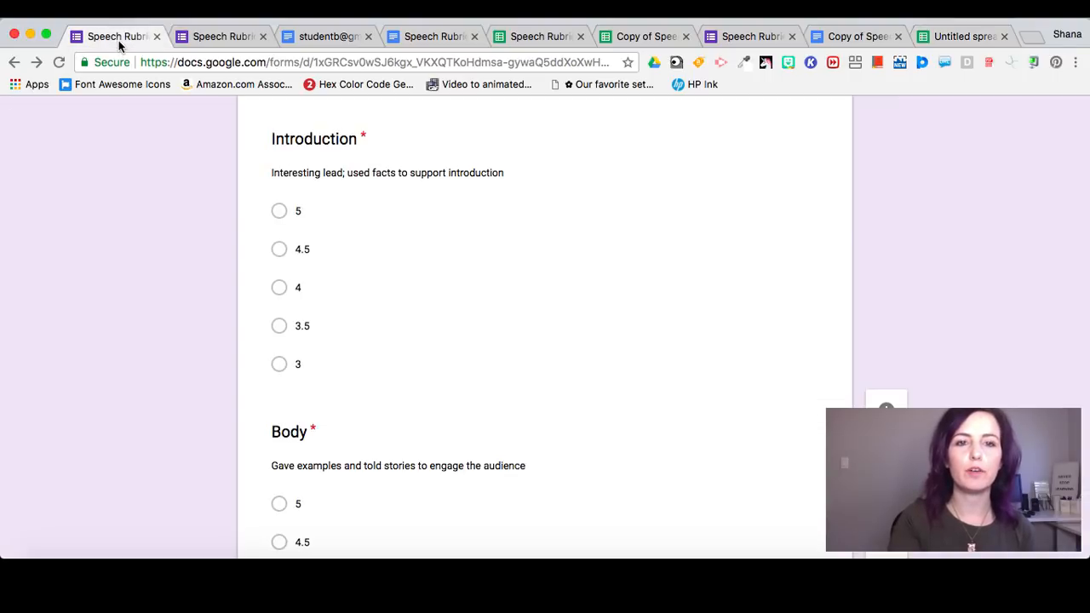
scroll(315, 277, "down", 5)
scroll(315, 278, "up", 10)
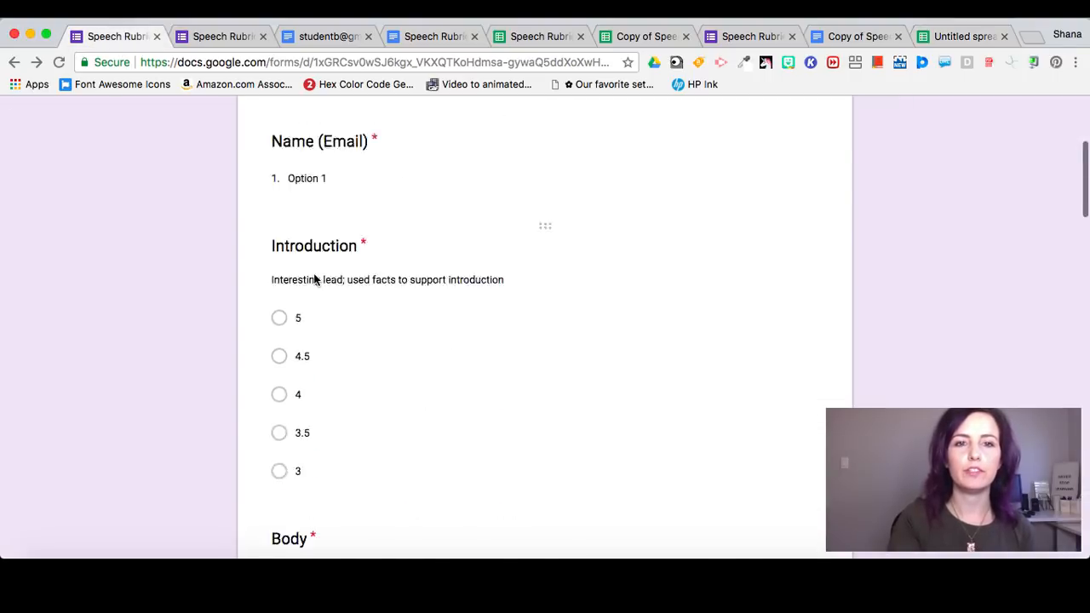
scroll(327, 415, "down", 1)
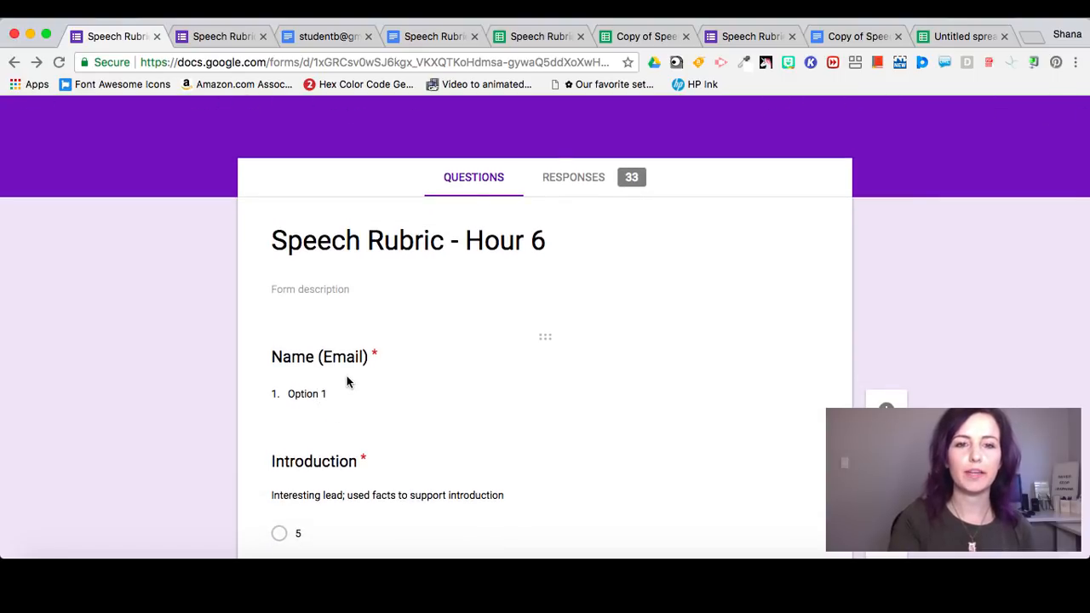
left_click(324, 395)
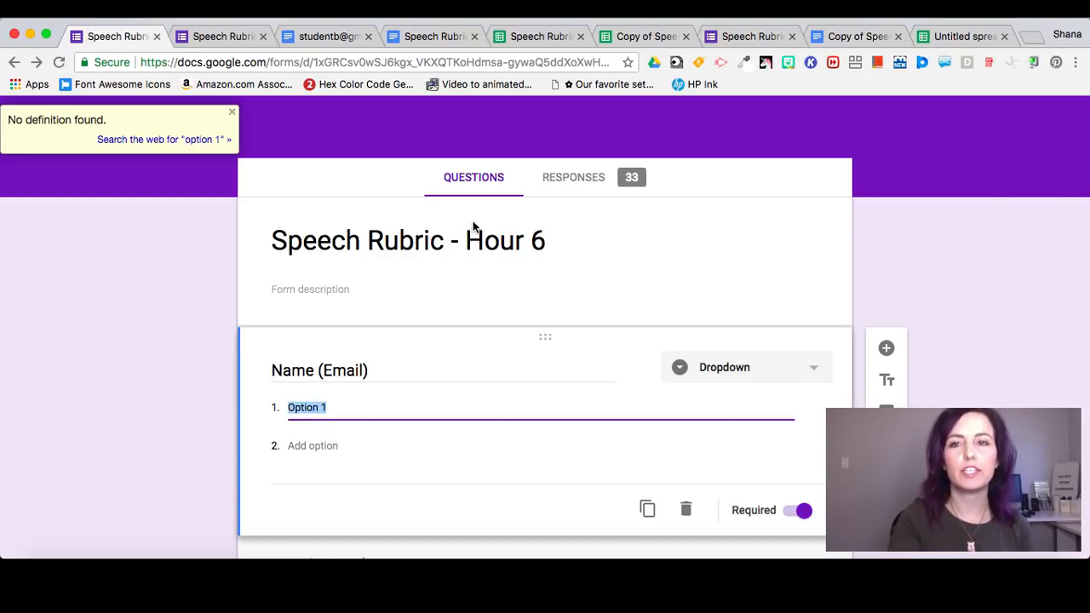
Return to the untitled spreadsheet and view the commands offered by the rosterSync - Teacher Edition add-on
left_click(957, 37)
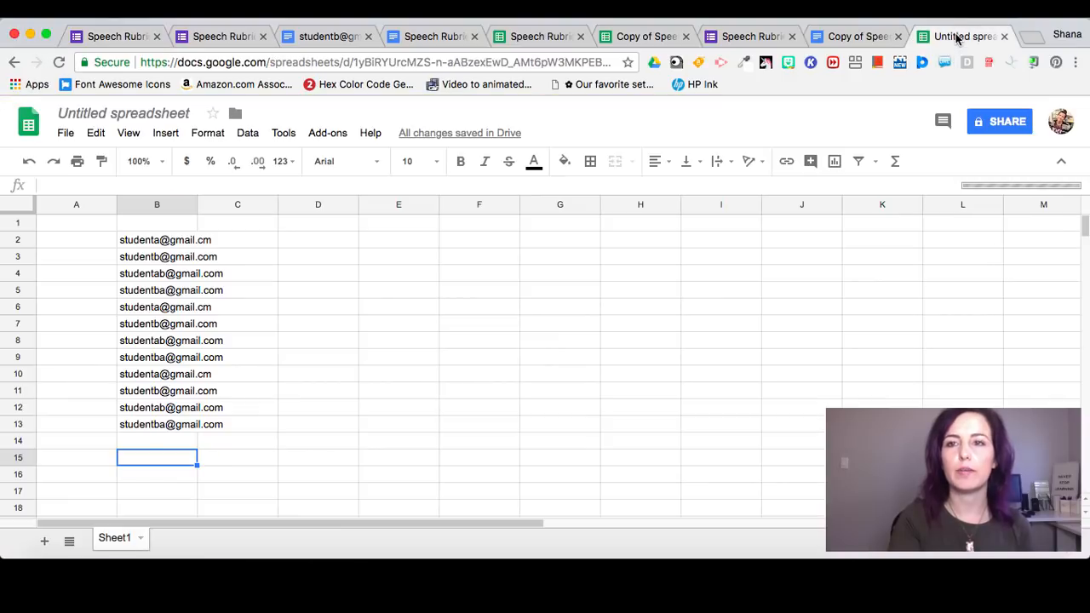
left_click(327, 132)
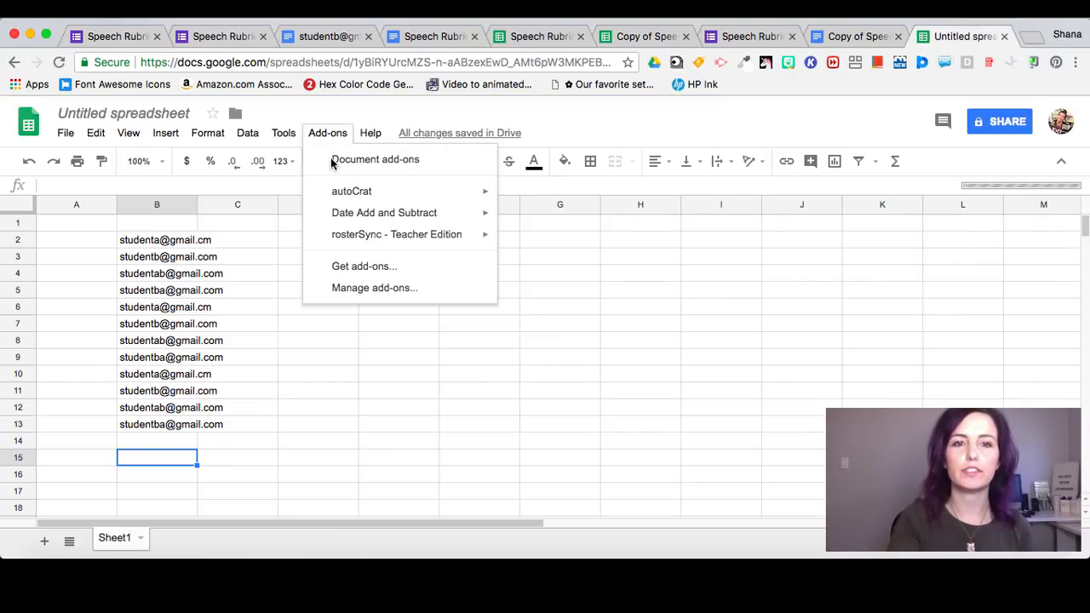
mouse_move(356, 237)
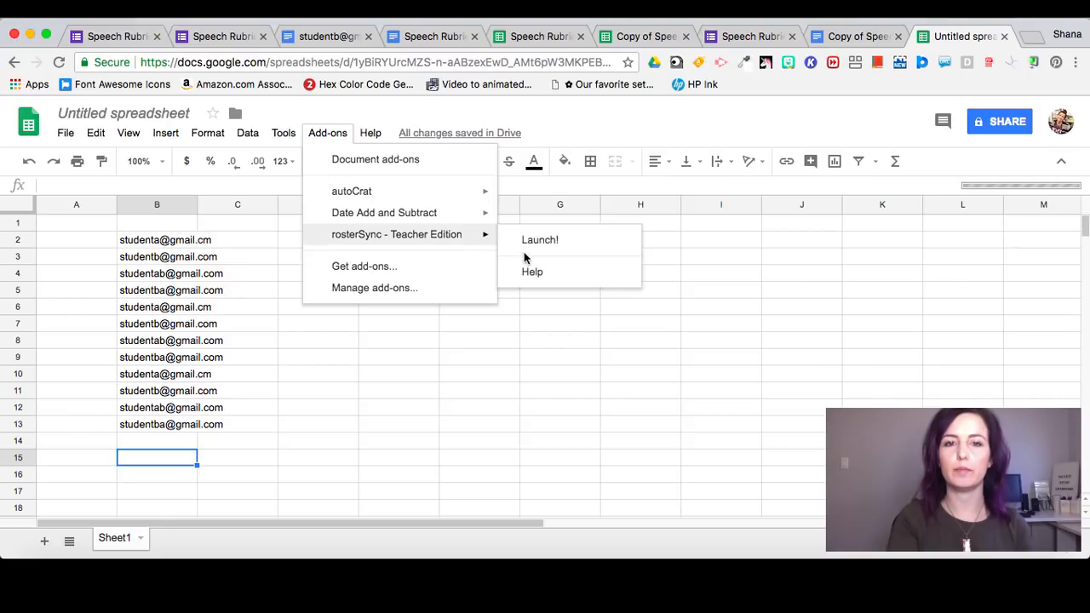
left_click(361, 354)
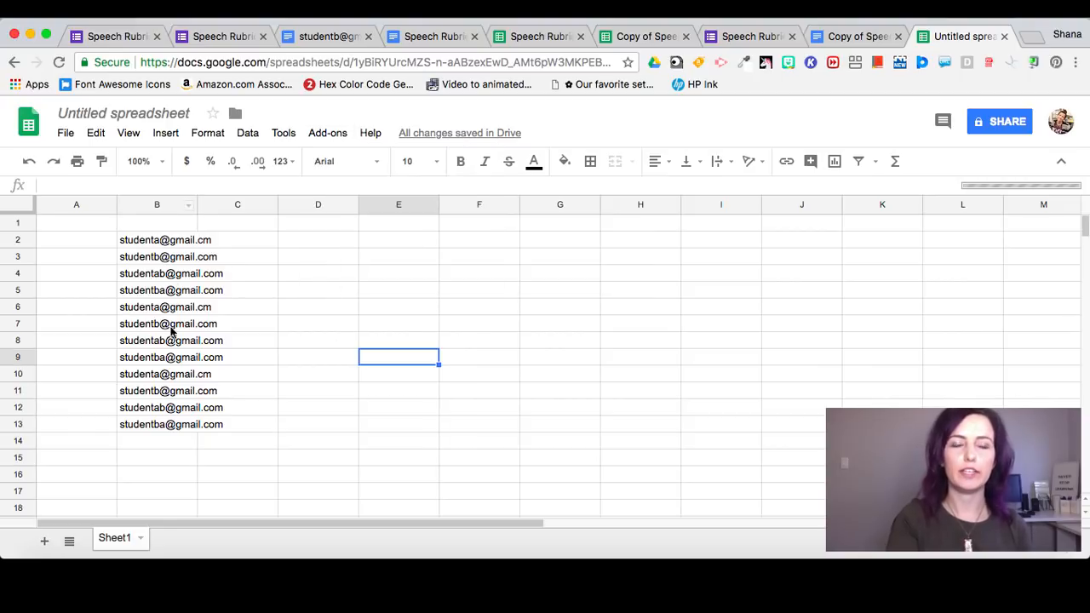
Copy the student email addresses in cells B2 through B13 of the spreadsheet
left_click(160, 241)
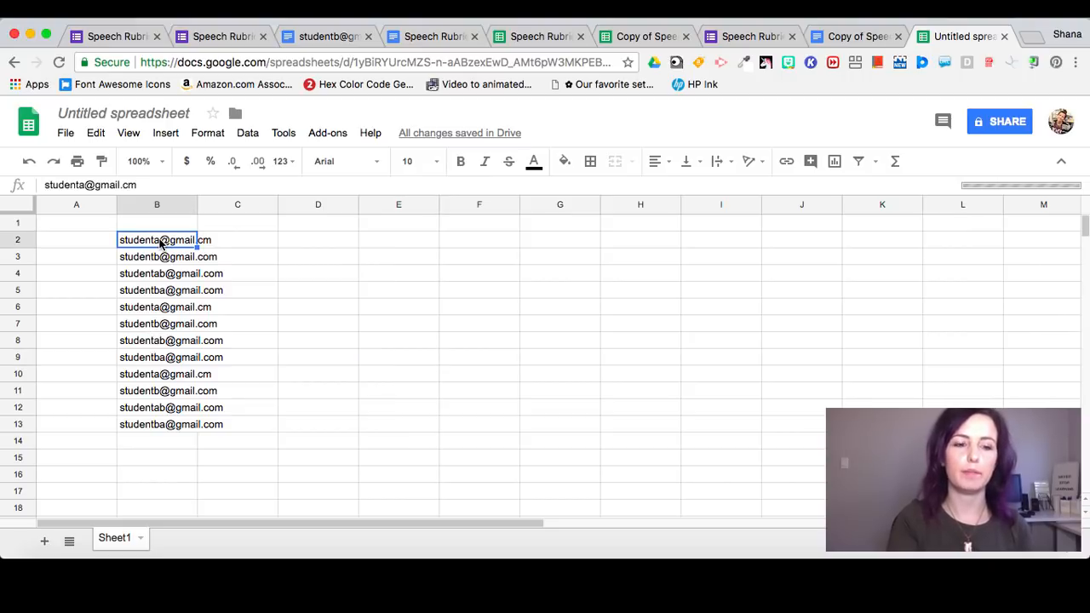
left_click(158, 428, "shift")
key("super+c")
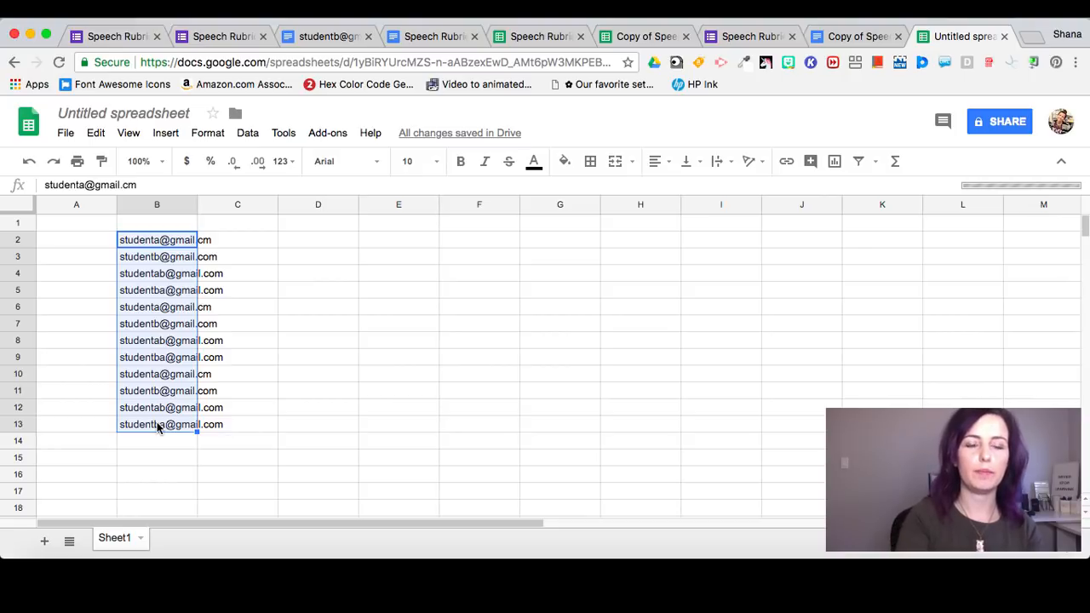
left_click(245, 379)
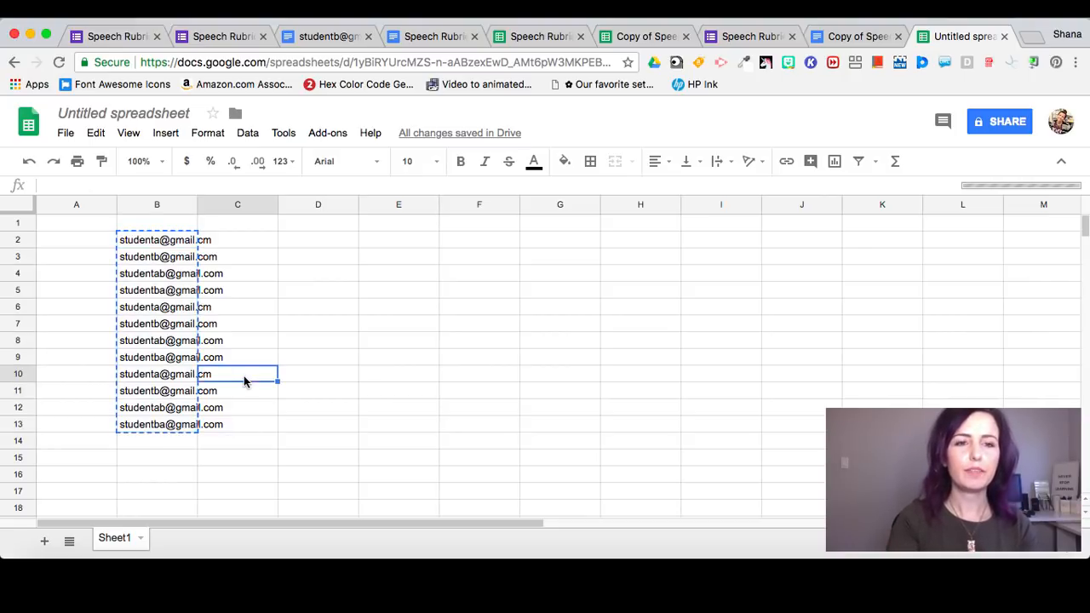
In the Speech Rubric - Hour 6 form, keep the Name (Email) question as Dropdown and replace Option 1 with the copied email addresses
left_click(129, 38)
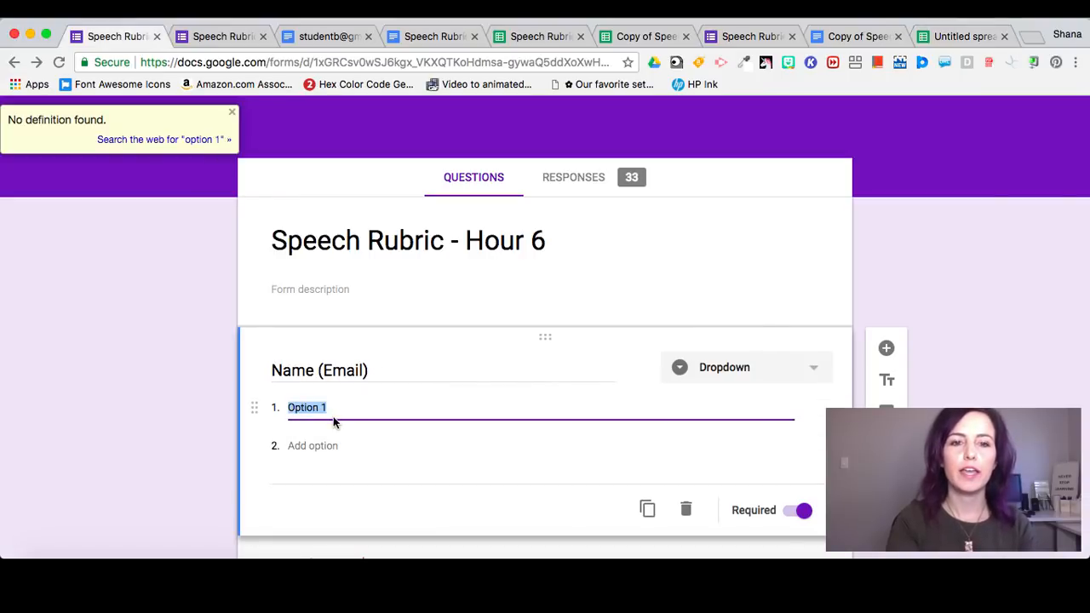
scroll(334, 422, "down", 1)
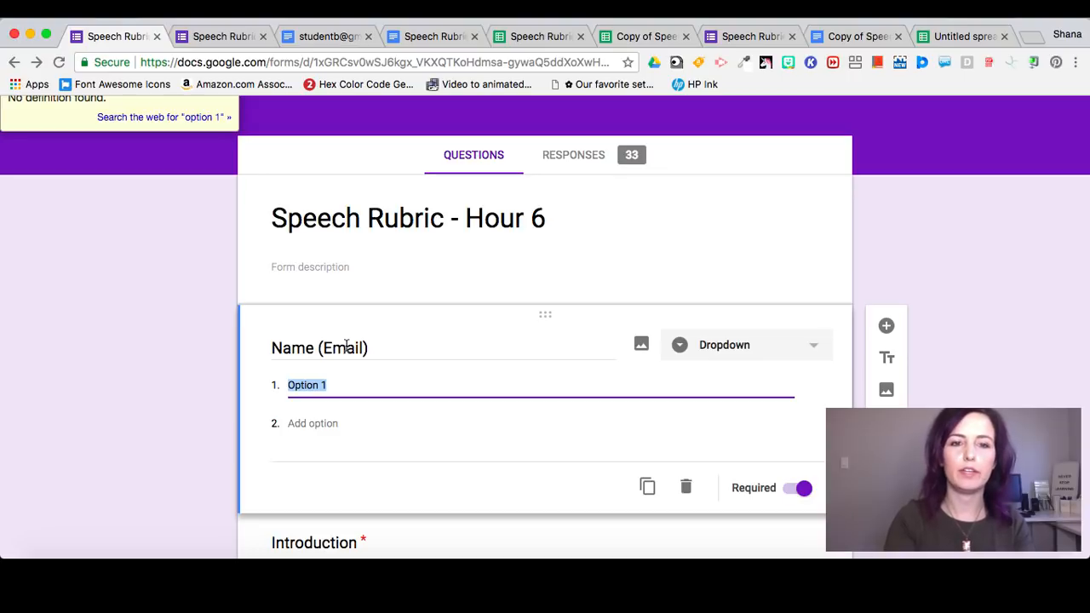
key("BackSpace")
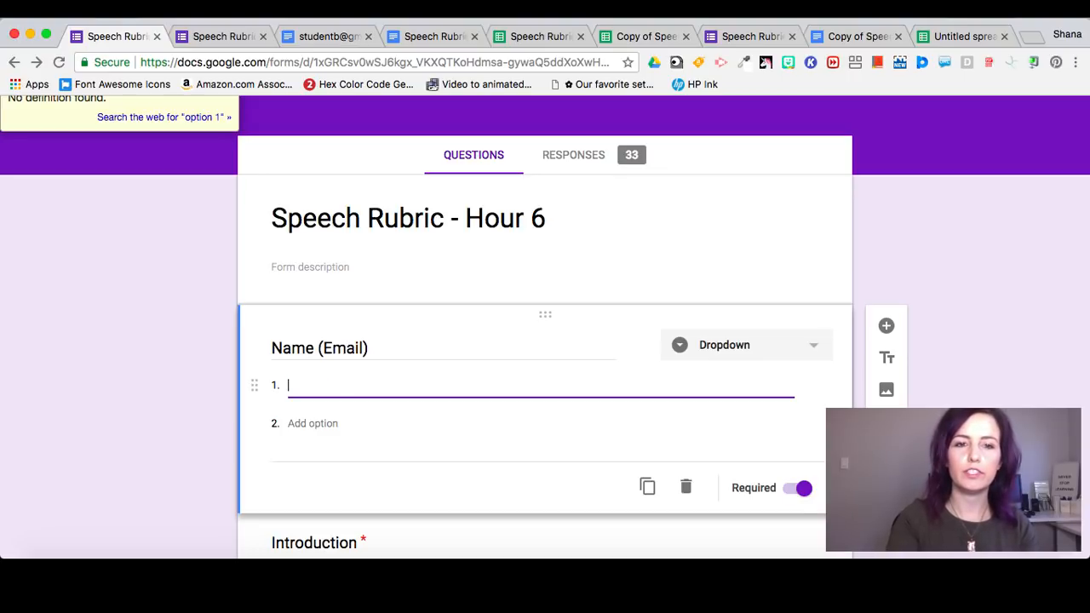
left_click(739, 349)
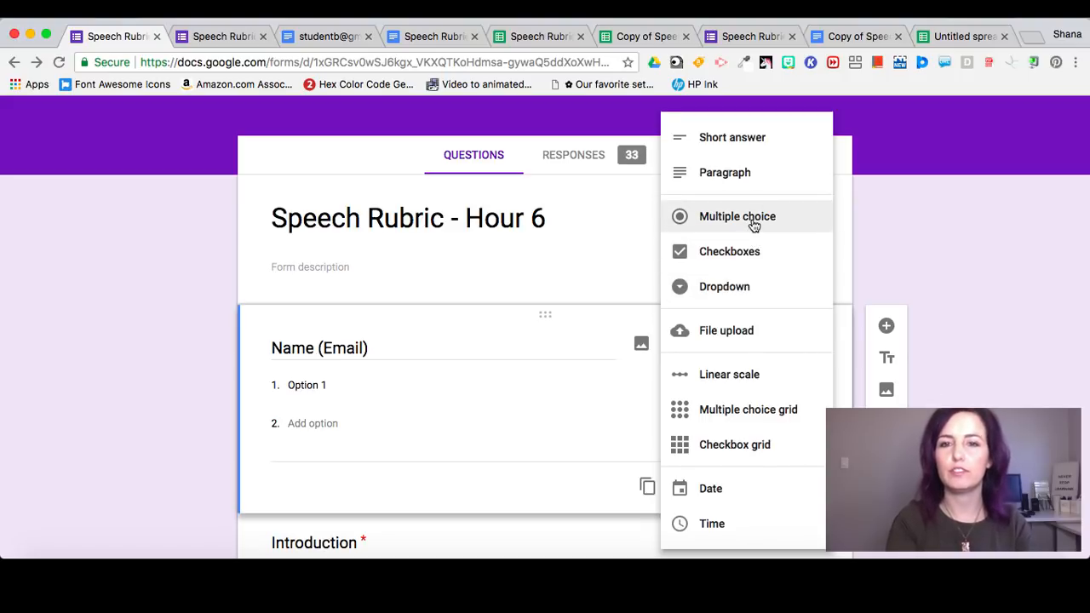
left_click(737, 289)
left_click(336, 385)
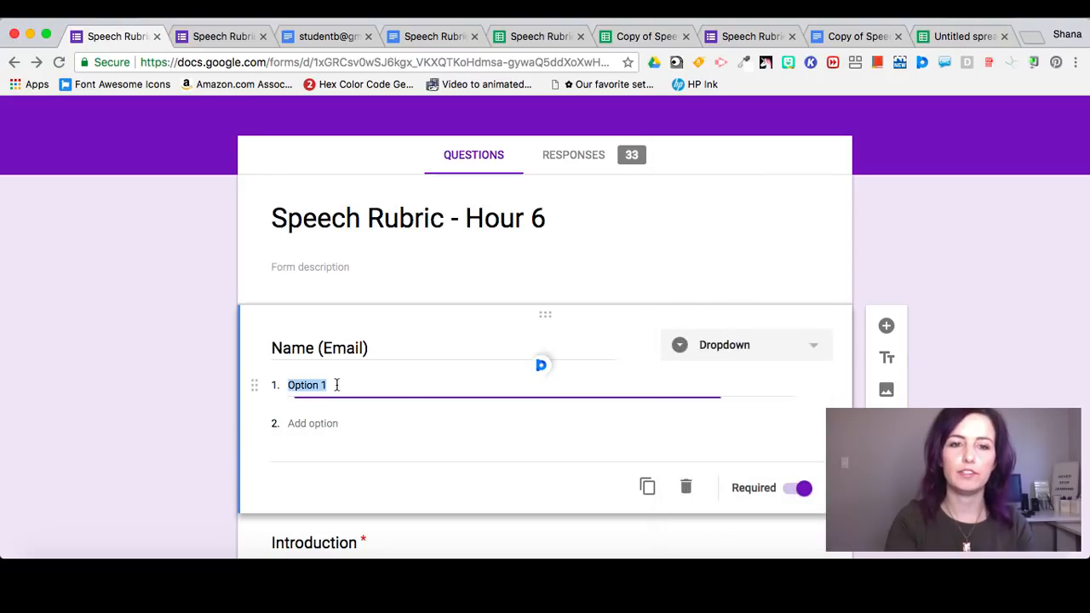
key("BackSpace")
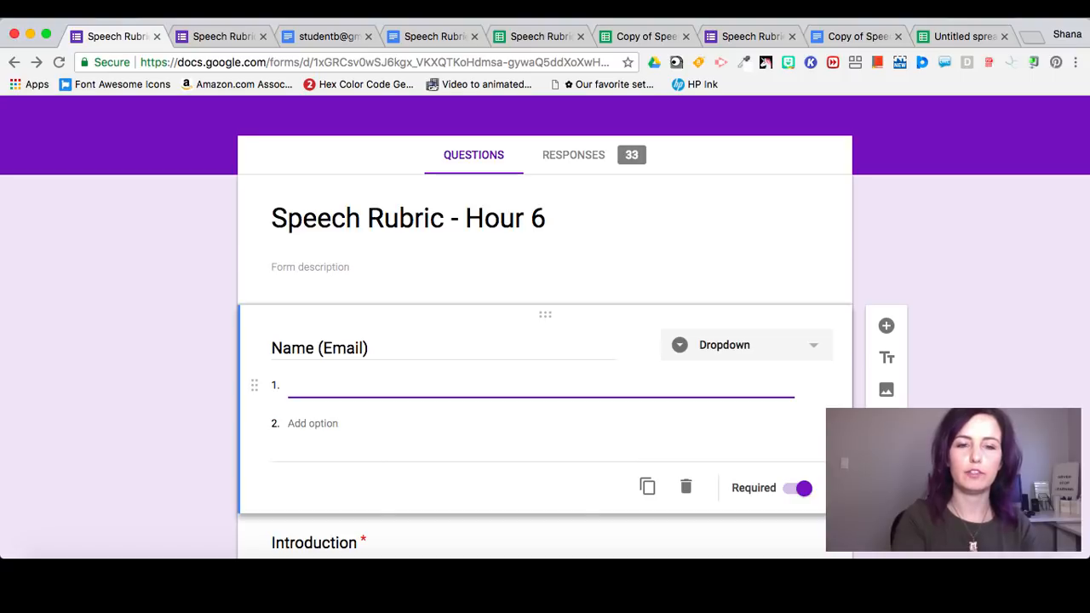
key("super+v")
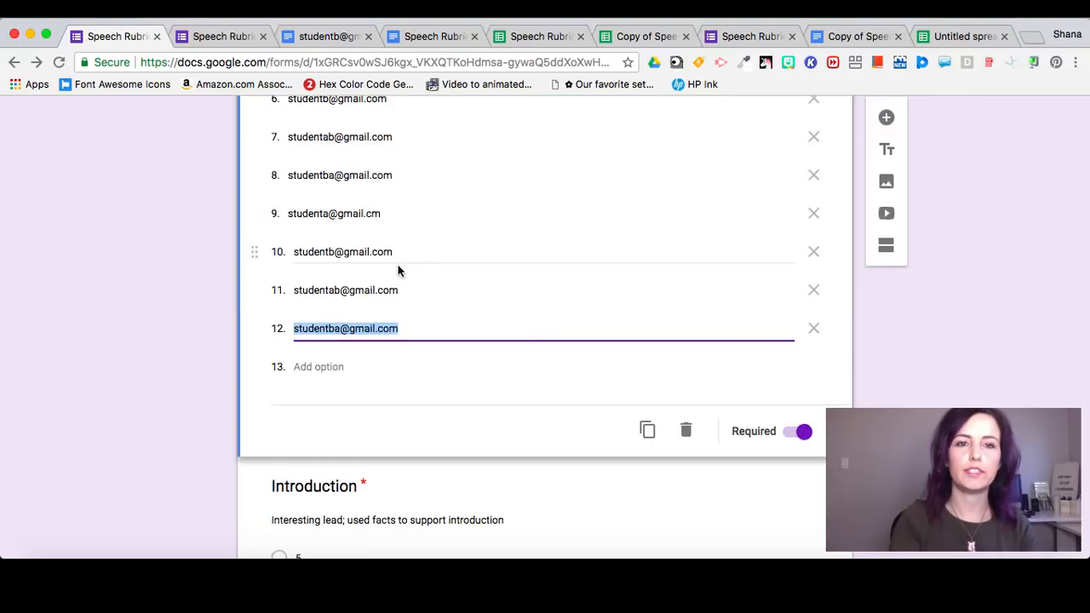
scroll(441, 192, "up", 5)
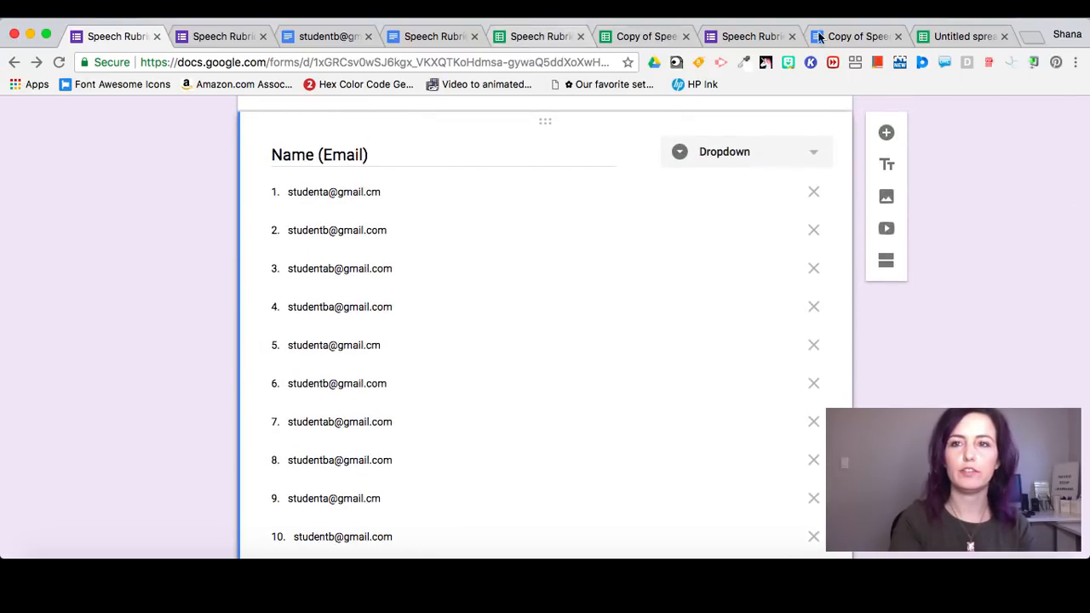
Compare the Name (Email) question's pasted dropdown options with the email list in the spreadsheet
left_click(956, 38)
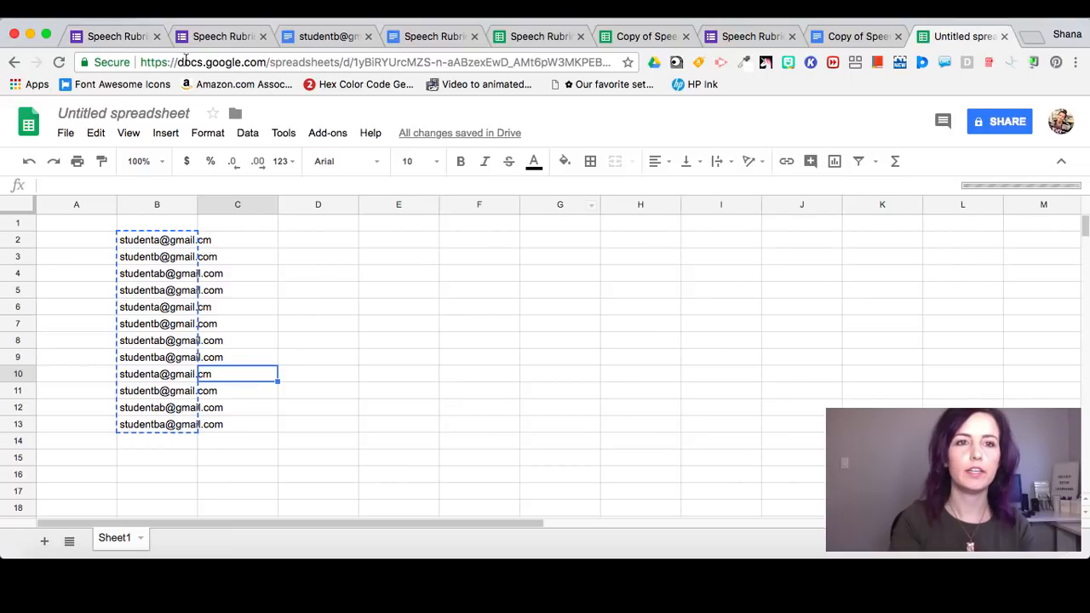
left_click(119, 37)
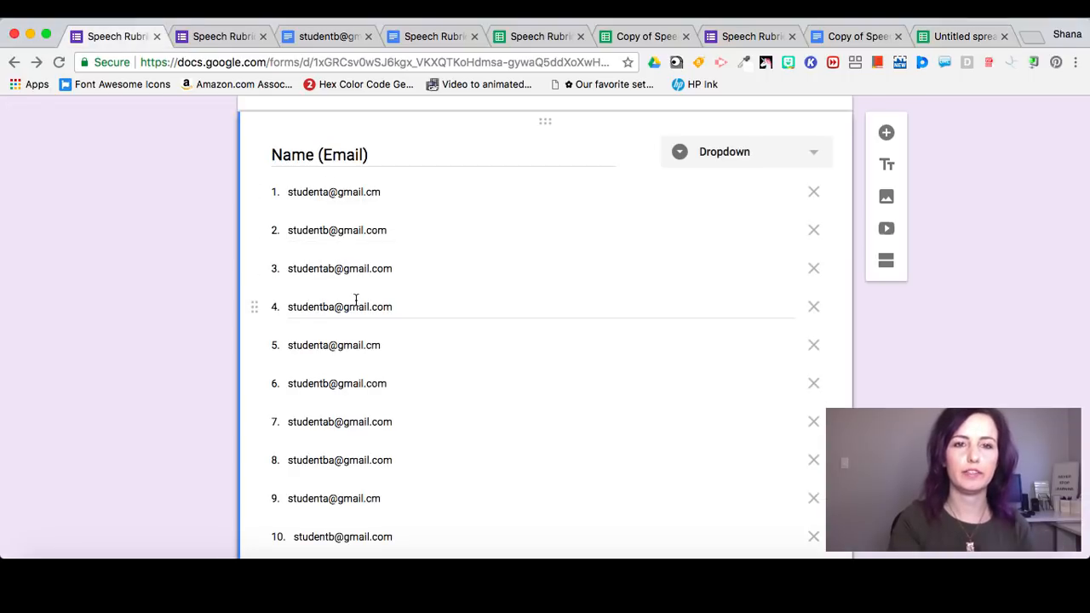
scroll(353, 386, "down", 2)
scroll(353, 387, "down", 1)
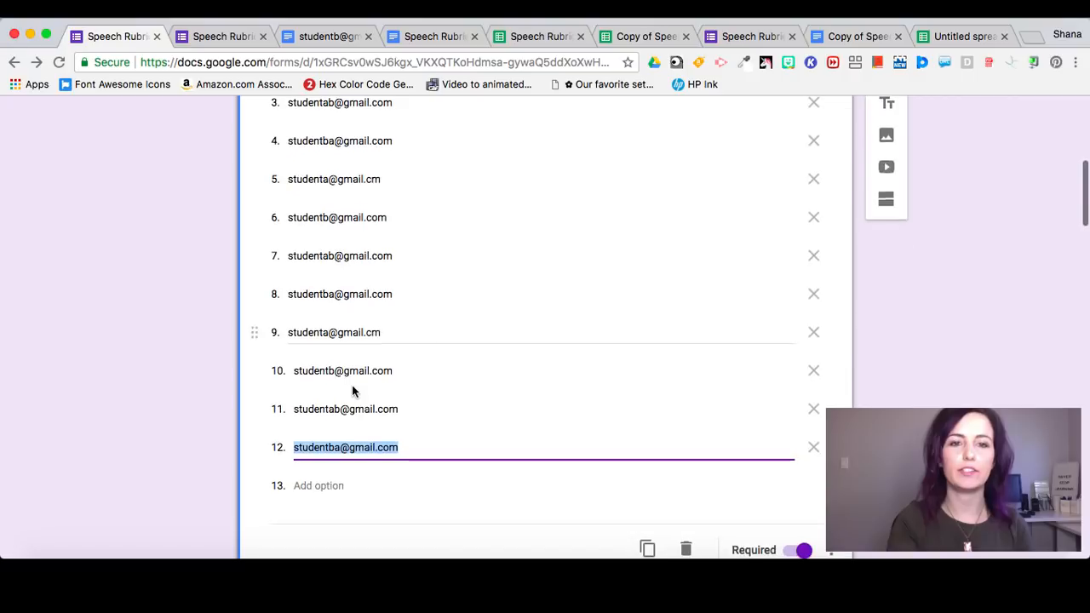
scroll(404, 204, "up", 3)
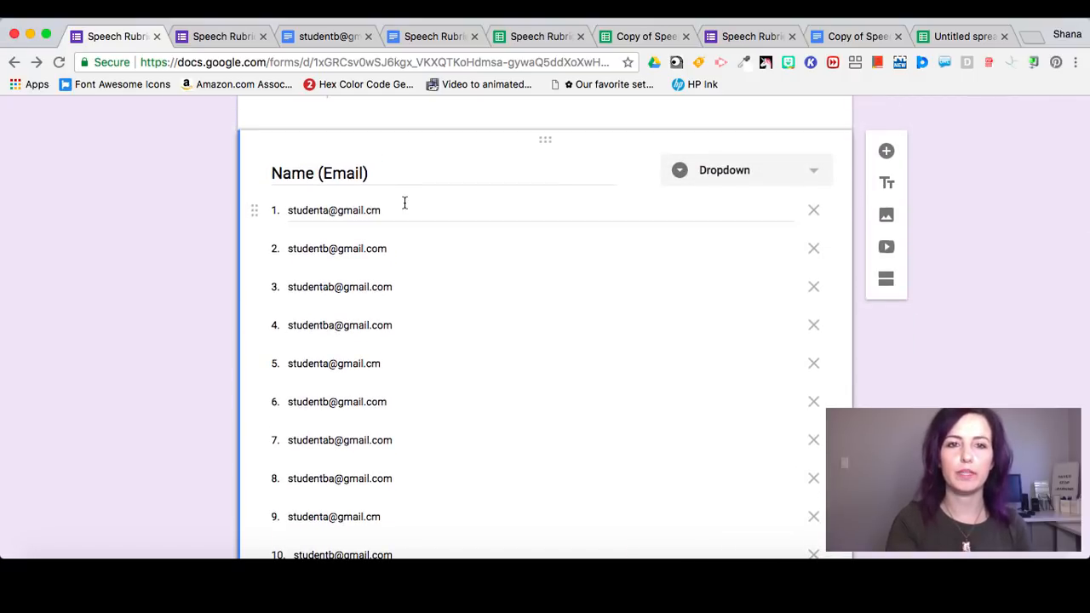
scroll(377, 413, "down", 2)
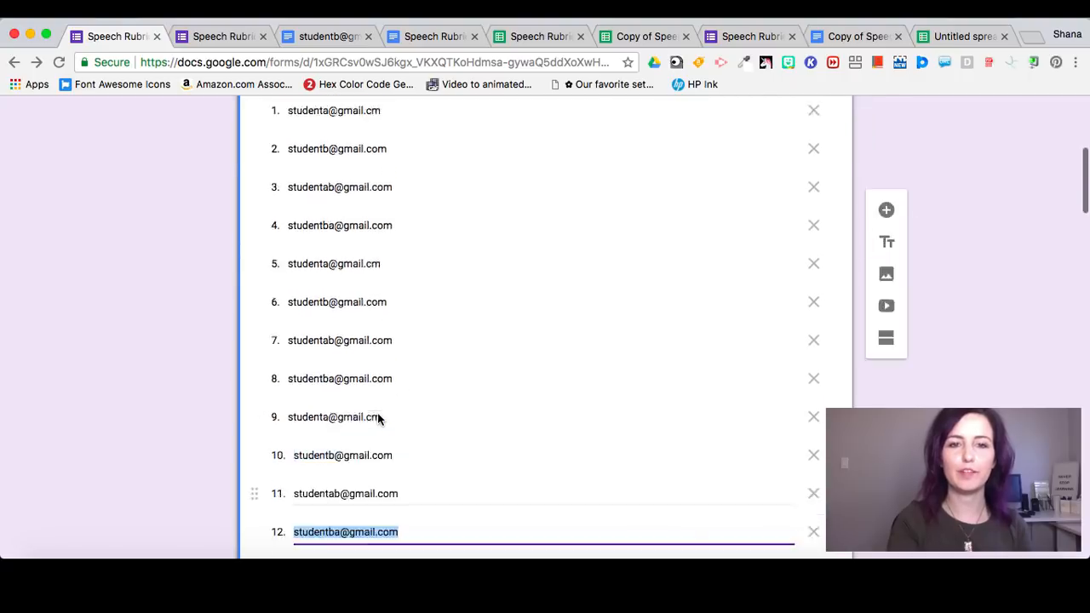
scroll(378, 417, "up", 4)
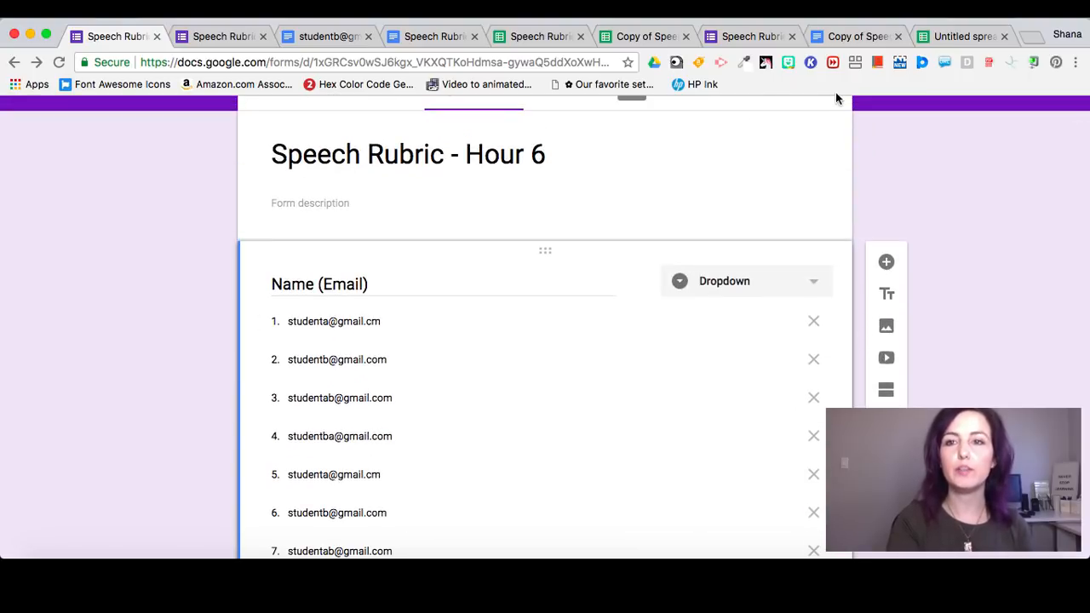
left_click(963, 38)
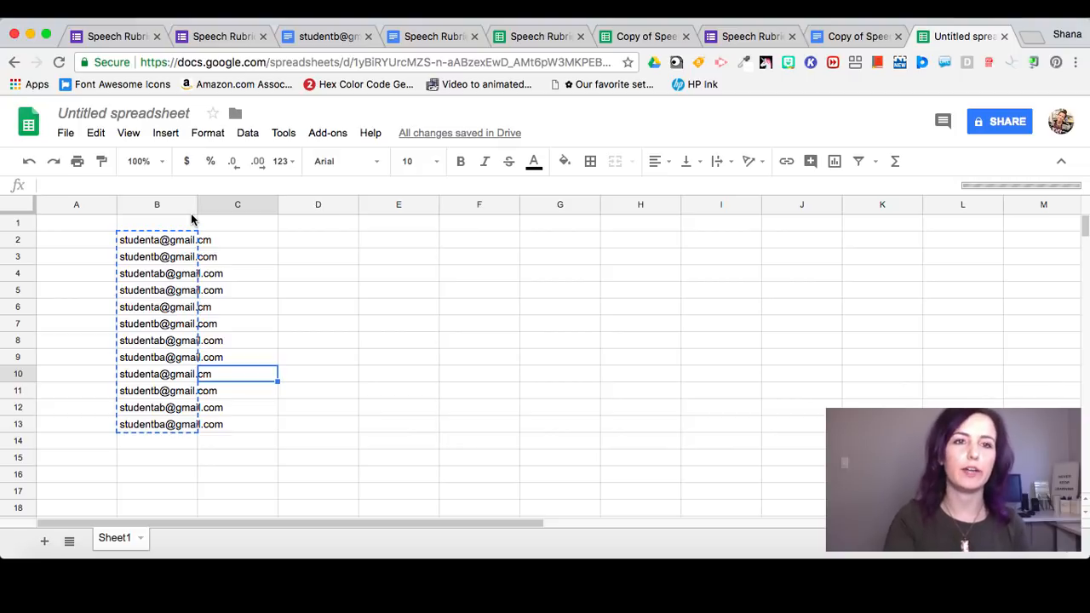
Return to the Speech Rubric - Hour 6 form editor and examine the Introduction question's title and description
left_click(126, 40)
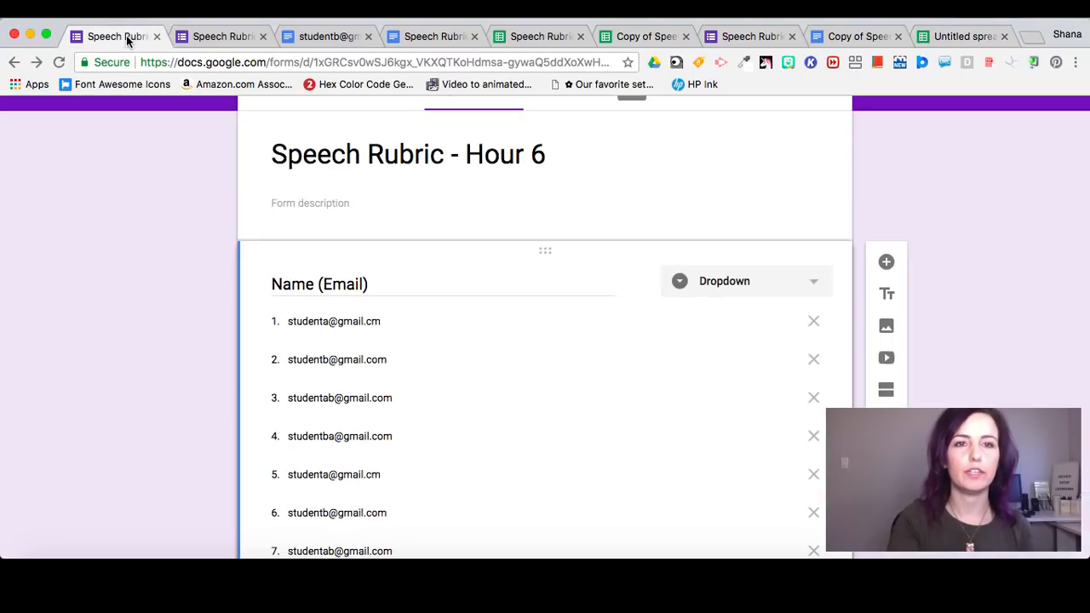
scroll(423, 312, "down", 10)
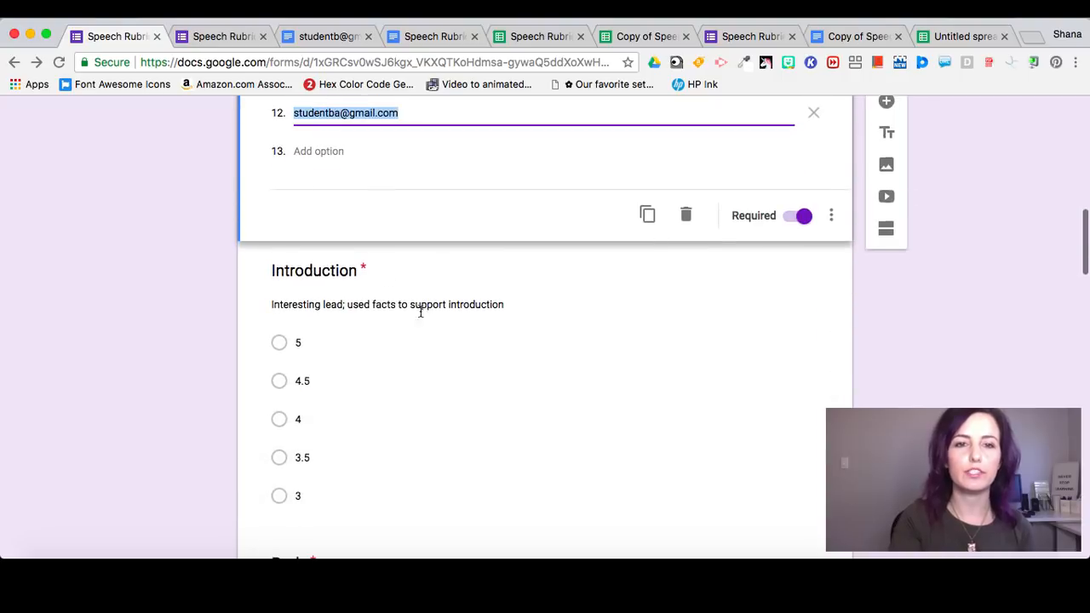
double_click(377, 269)
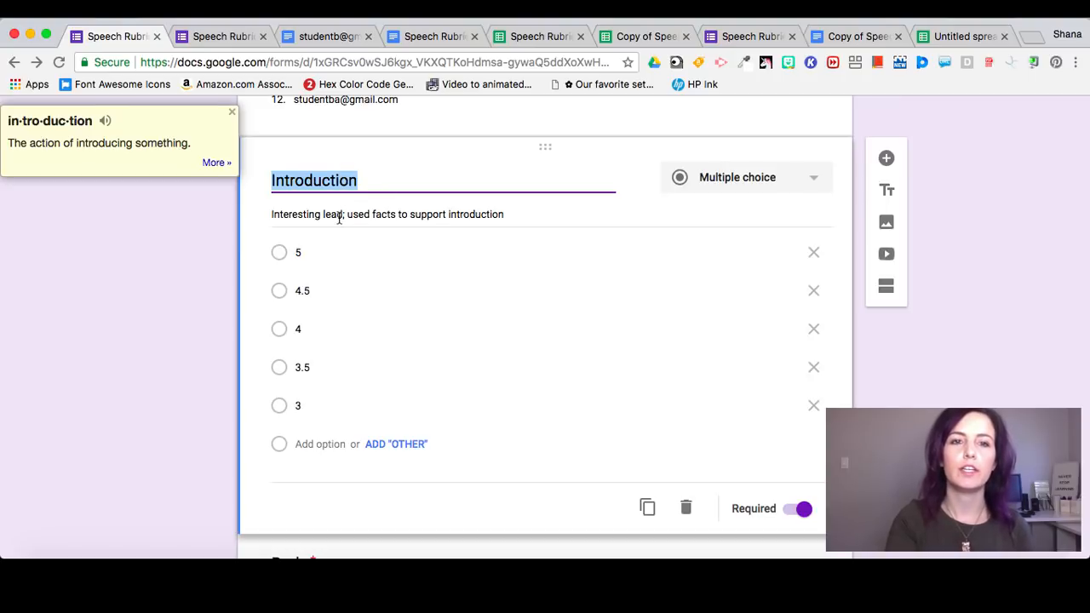
scroll(340, 198, "down", 1)
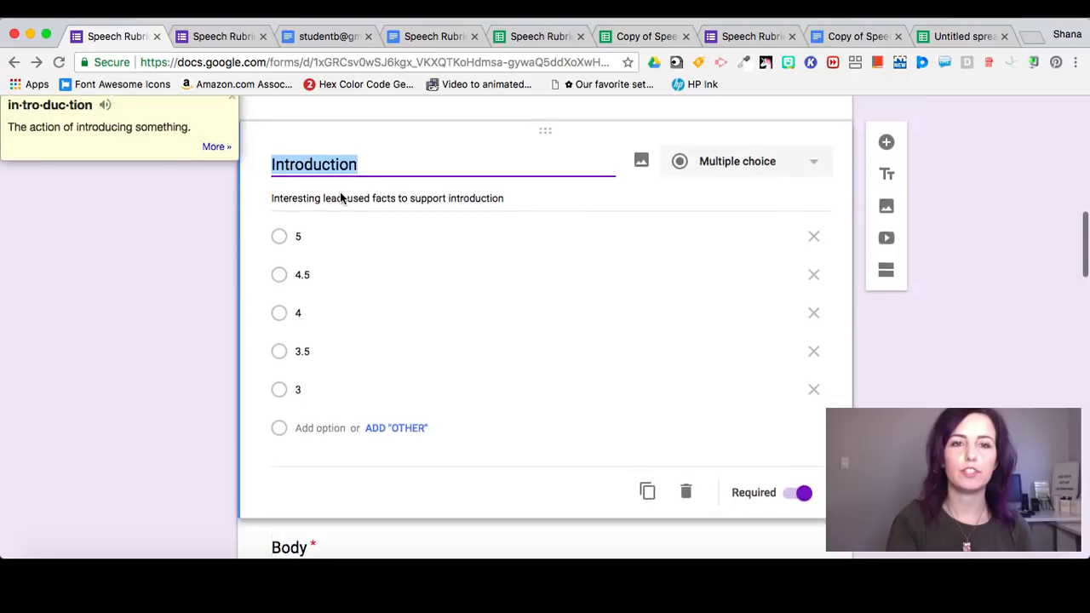
triple_click(349, 186)
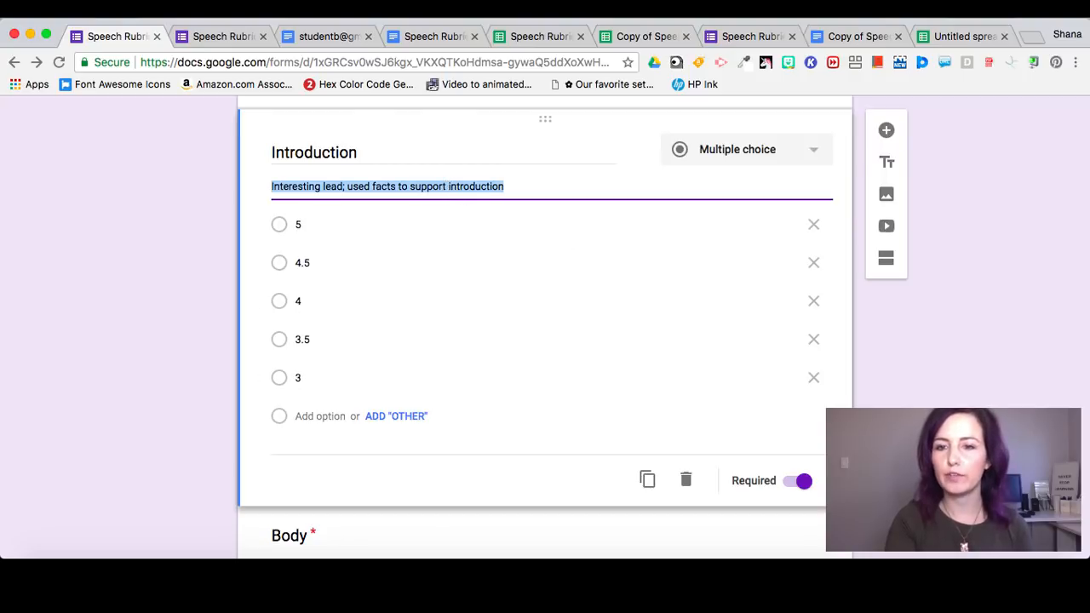
Turn the Introduction question's description off and back on, leaving the description field empty
left_click(833, 481)
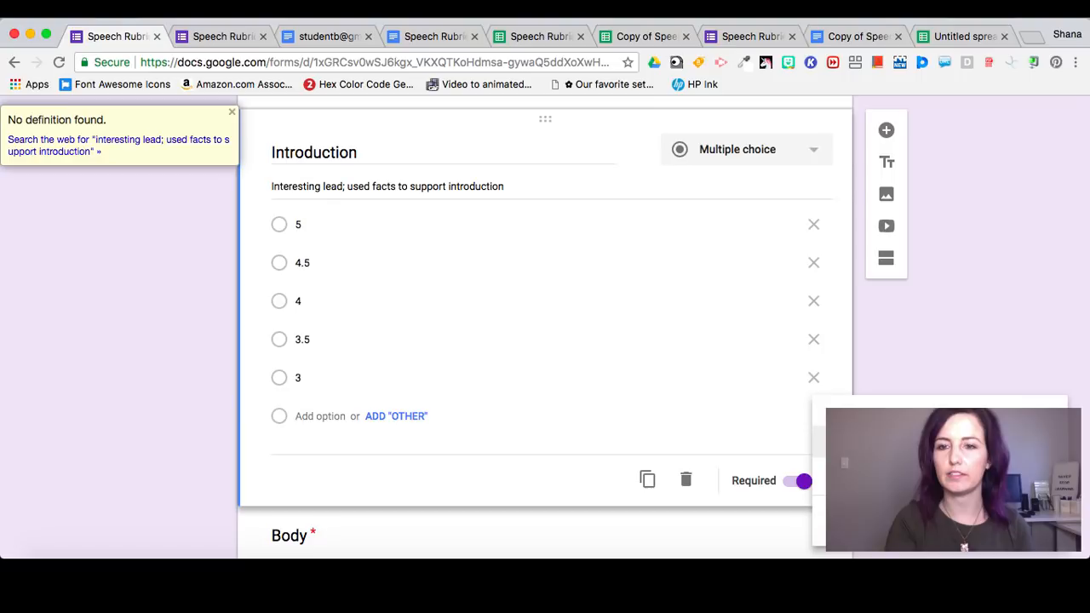
left_click(860, 441)
left_click(835, 446)
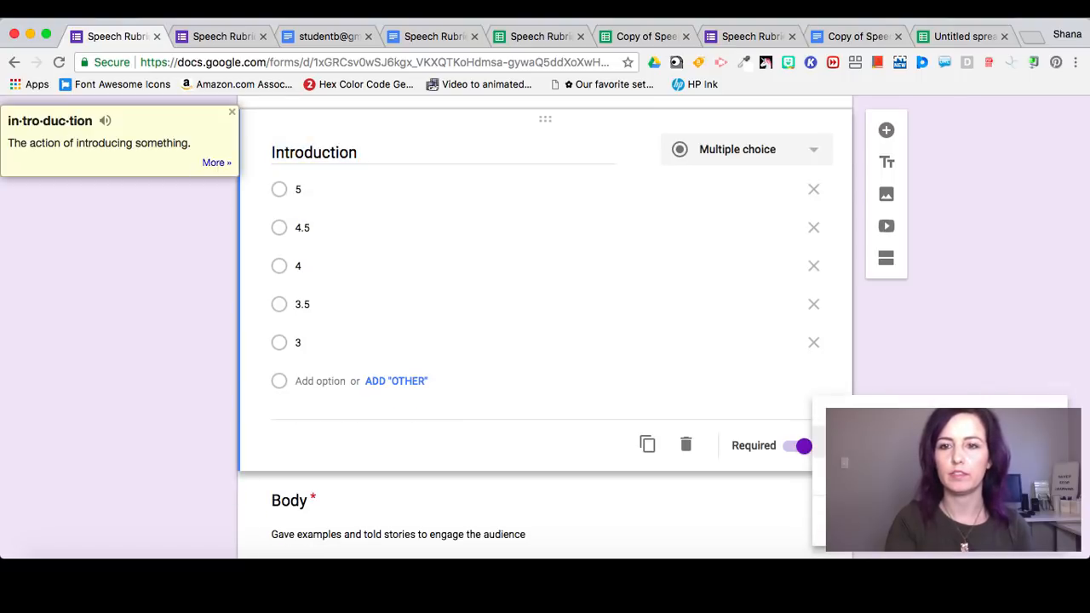
left_click(860, 441)
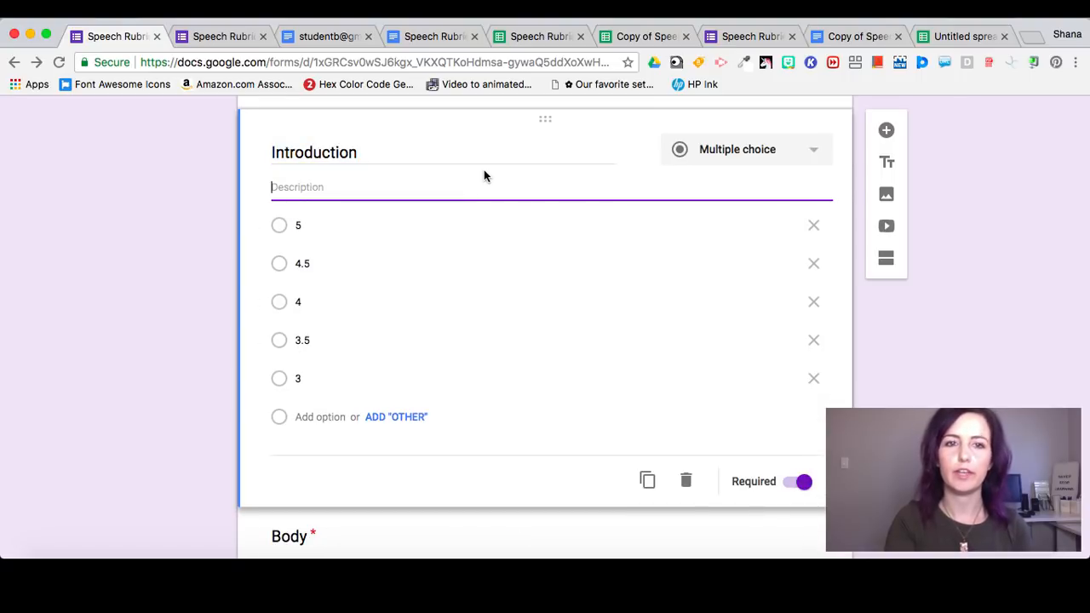
Review the remaining rubric questions from Body through Visual aid and the list of prewritten comments under Comments
scroll(483, 174, "down", 3)
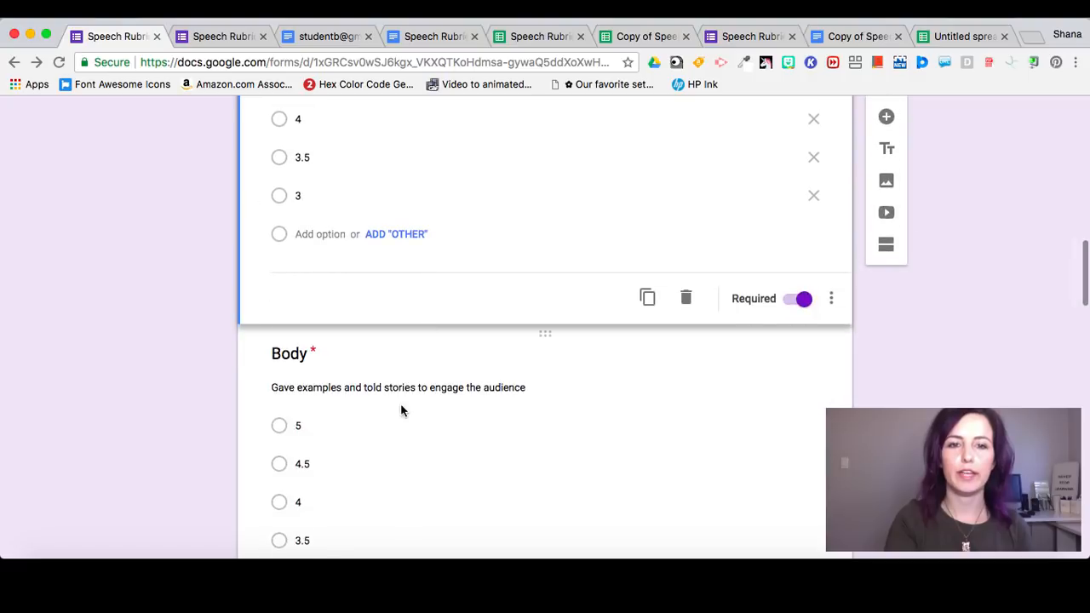
scroll(355, 385, "down", 2)
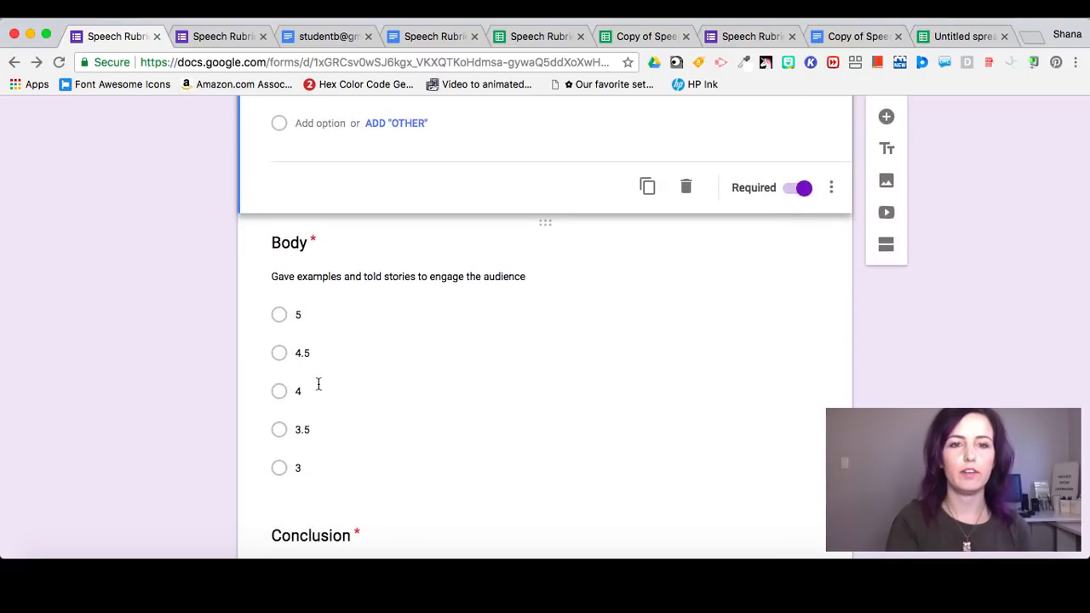
scroll(315, 383, "down", 5)
scroll(314, 284, "down", 15)
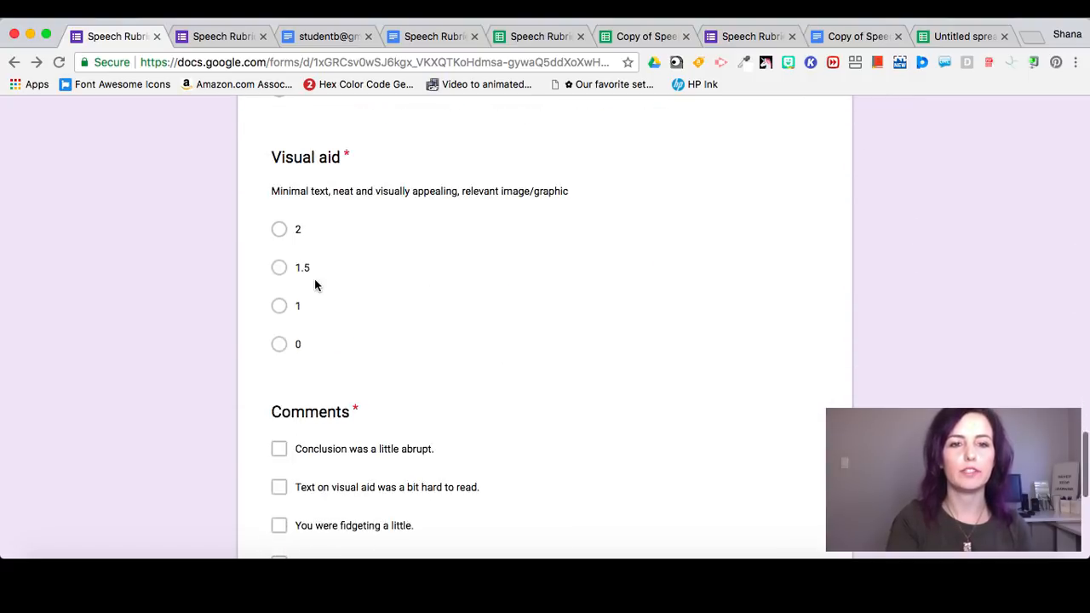
scroll(332, 255, "down", 1)
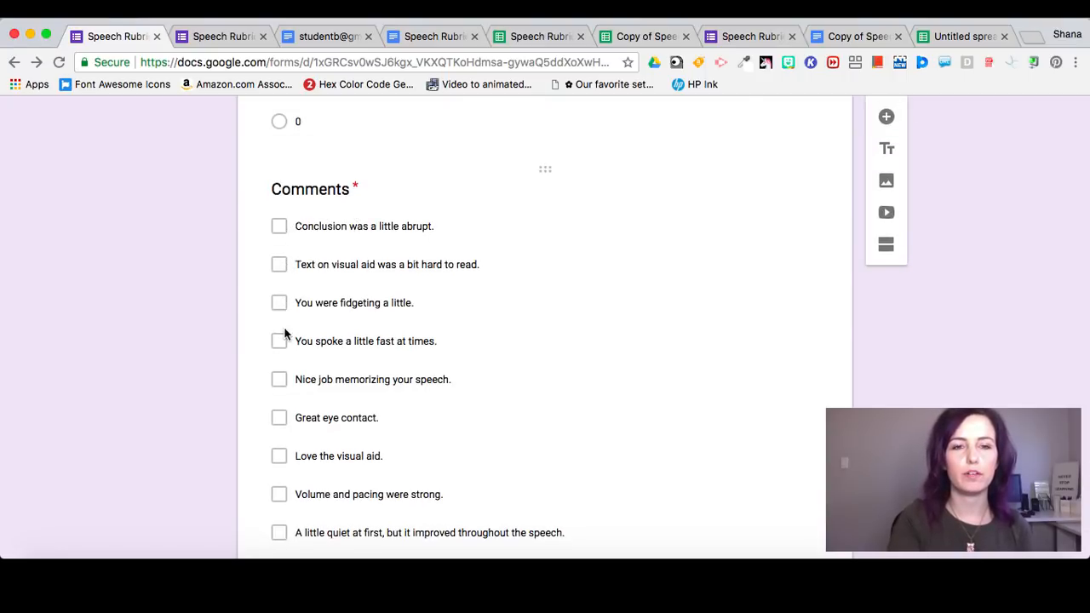
scroll(384, 277, "down", 4)
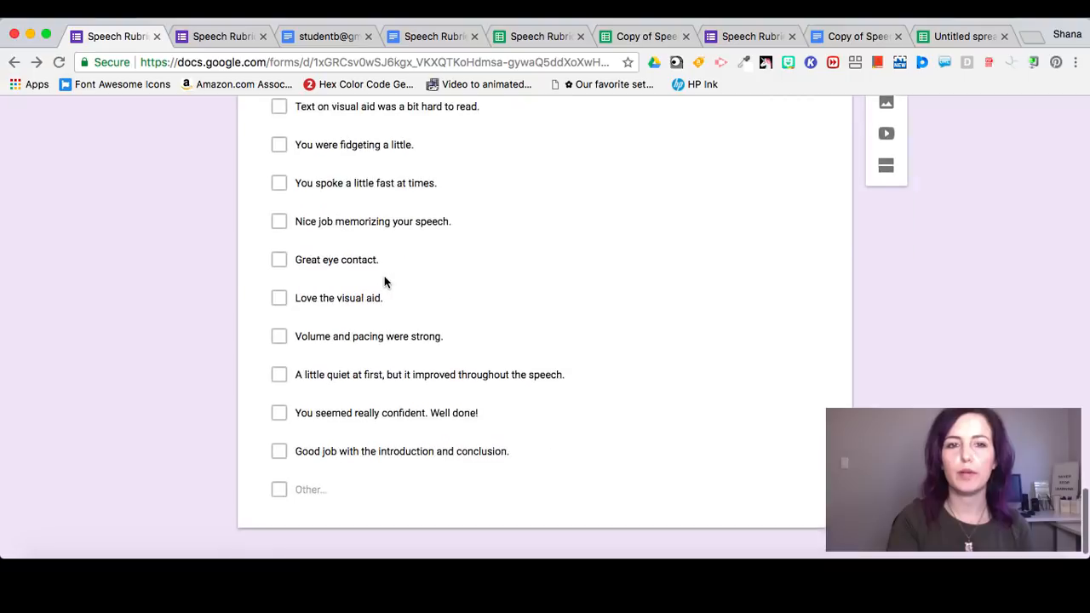
scroll(384, 277, "up", 3)
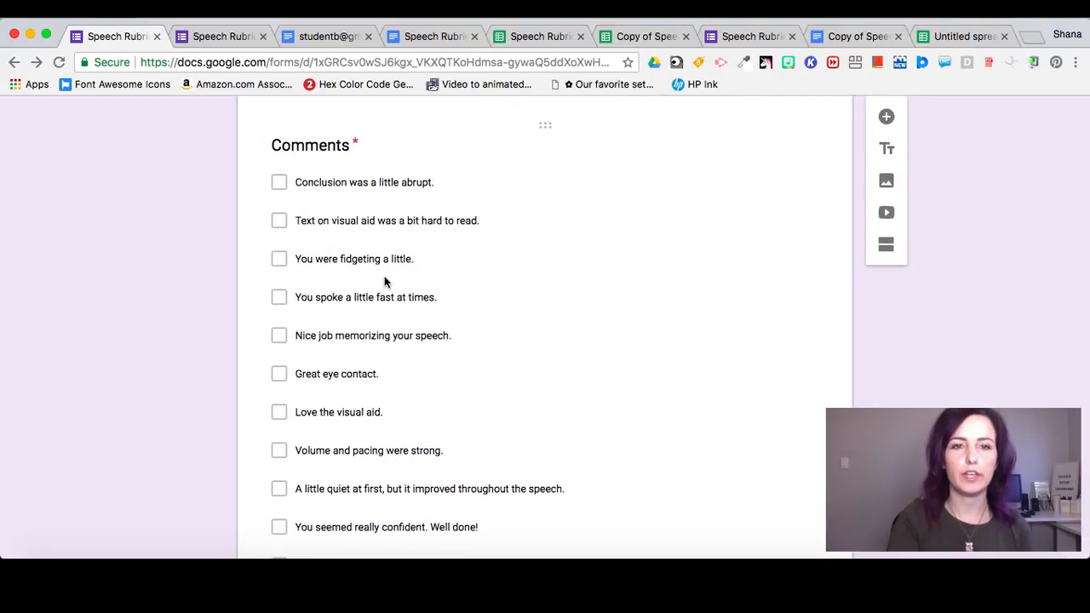
scroll(384, 276, "down", 2)
scroll(384, 276, "down", 1)
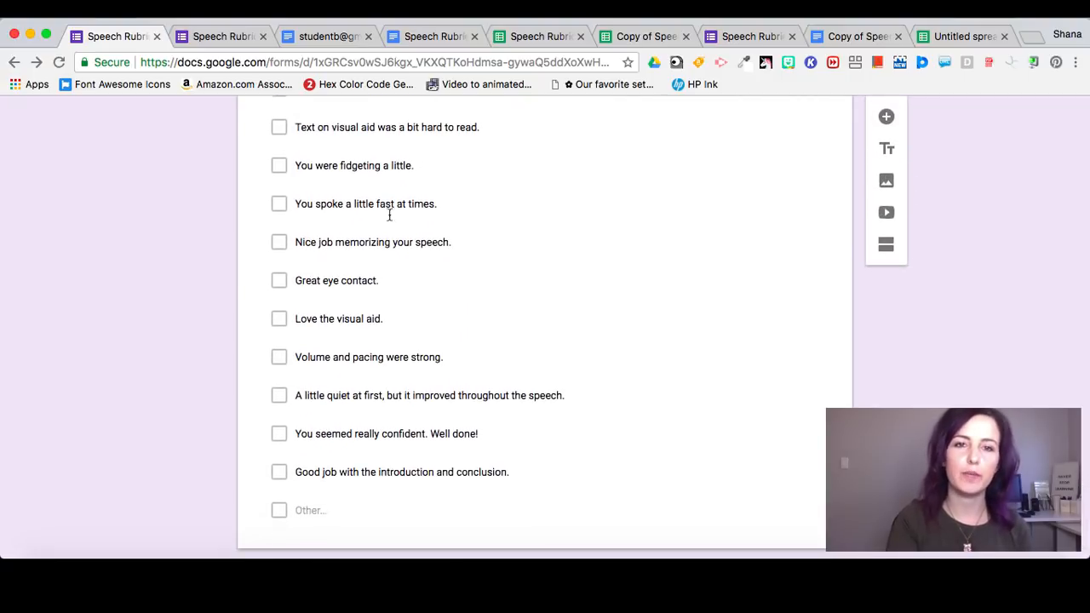
scroll(388, 146, "up", 4)
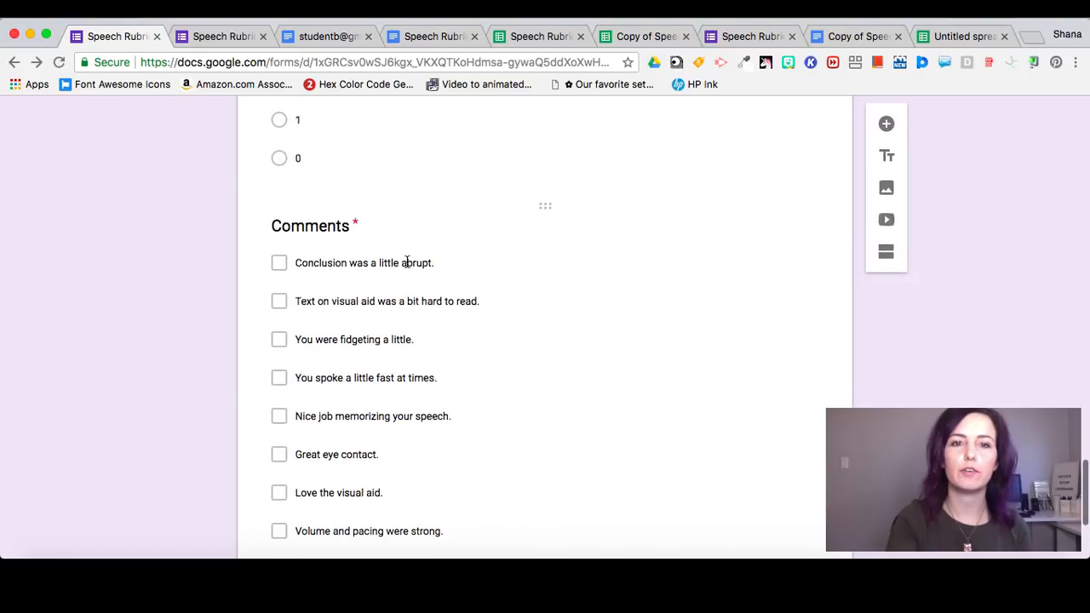
Keep the Comments question's type as Checkboxes and review its options down to the Other entry
left_click(403, 261)
left_click(712, 137)
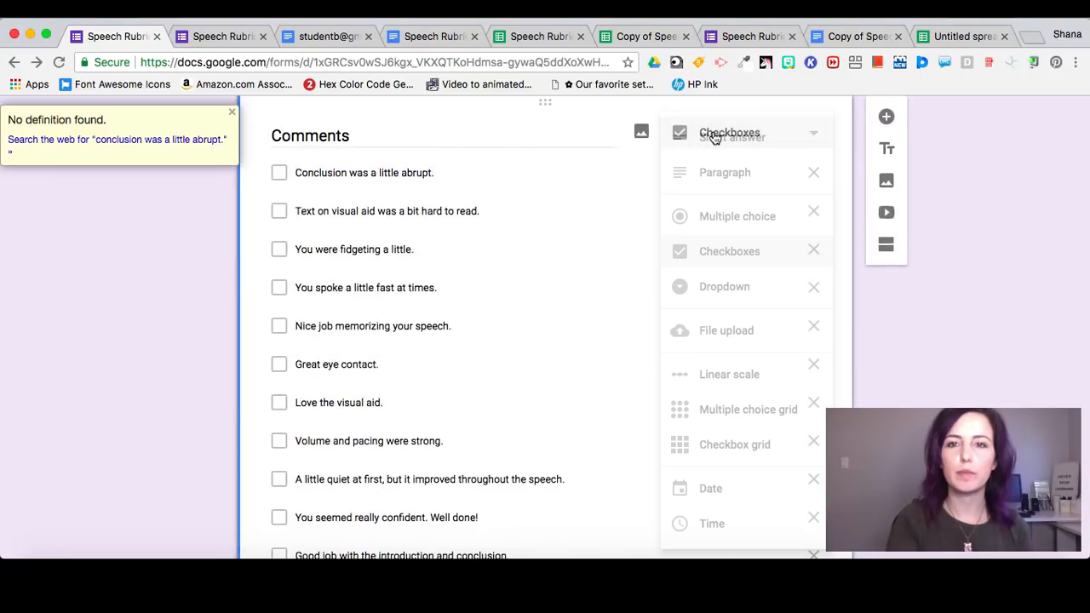
left_click(724, 251)
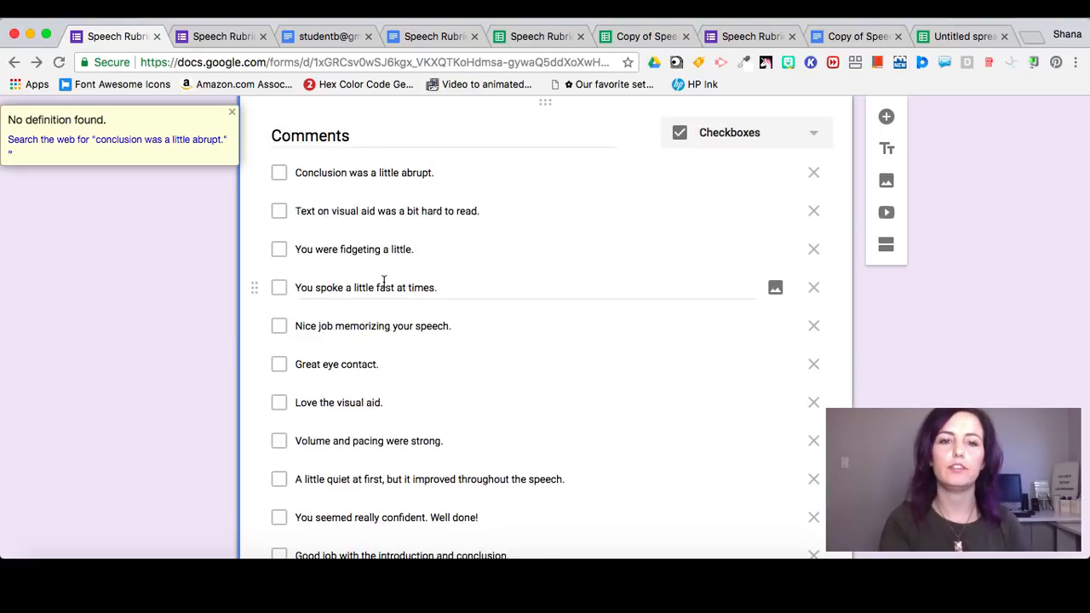
scroll(385, 284, "down", 3)
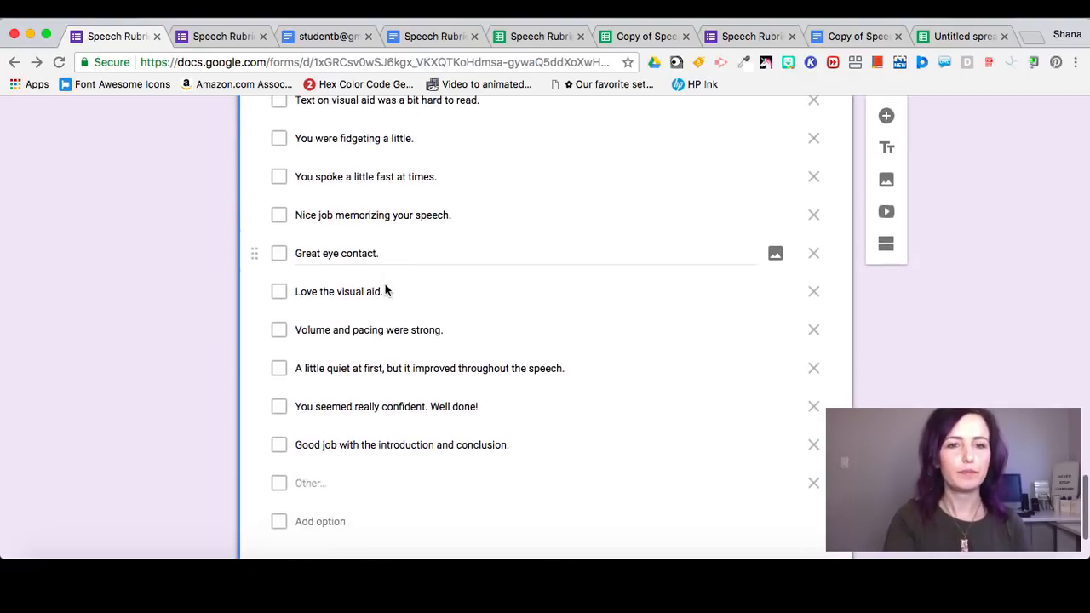
scroll(385, 283, "down", 1)
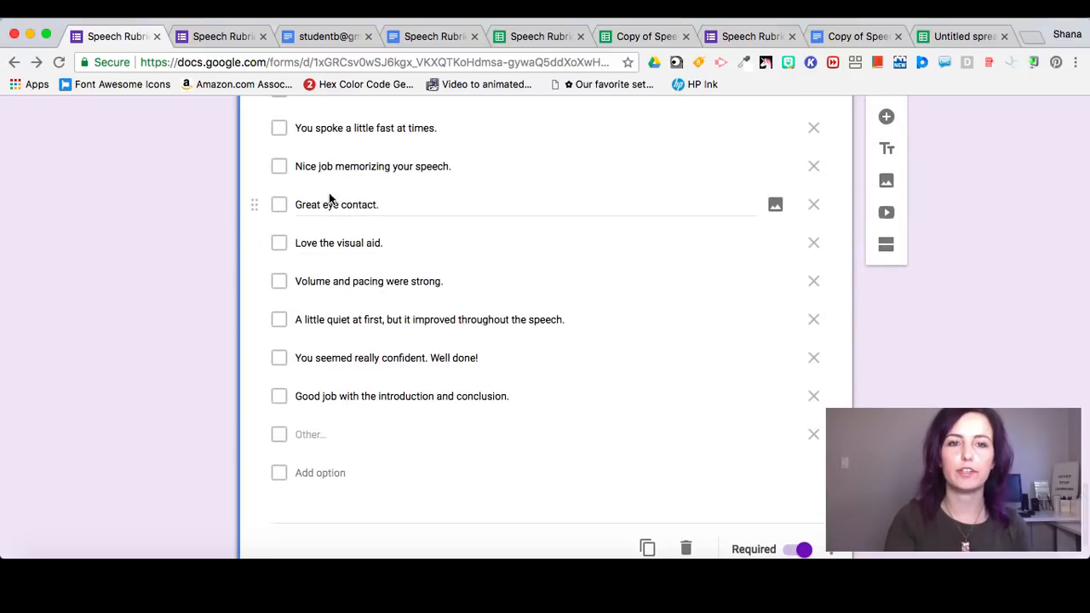
scroll(297, 238, "down", 1)
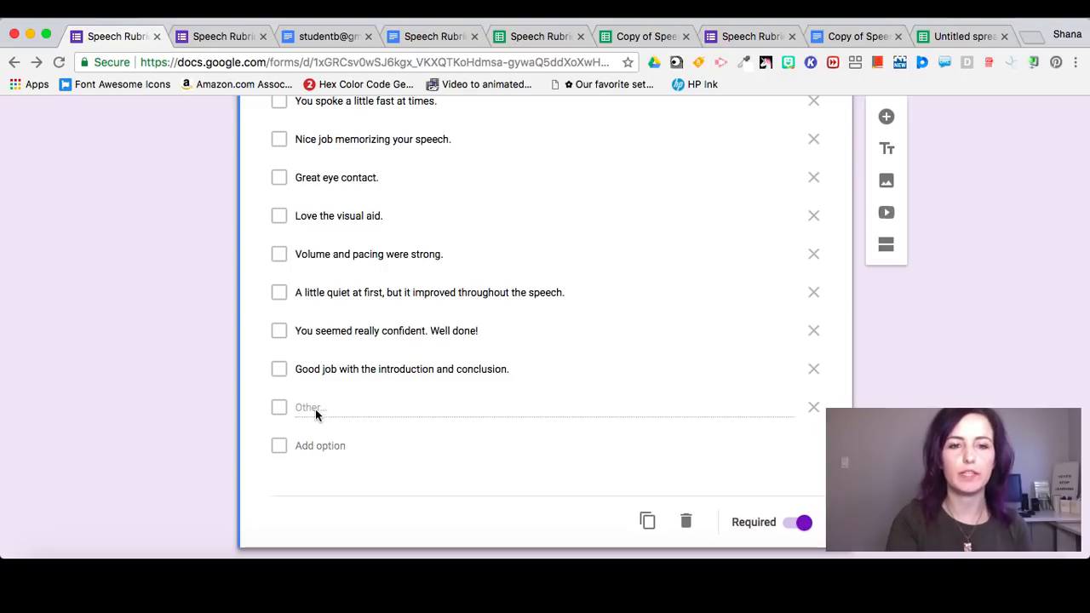
scroll(323, 410, "down", 2)
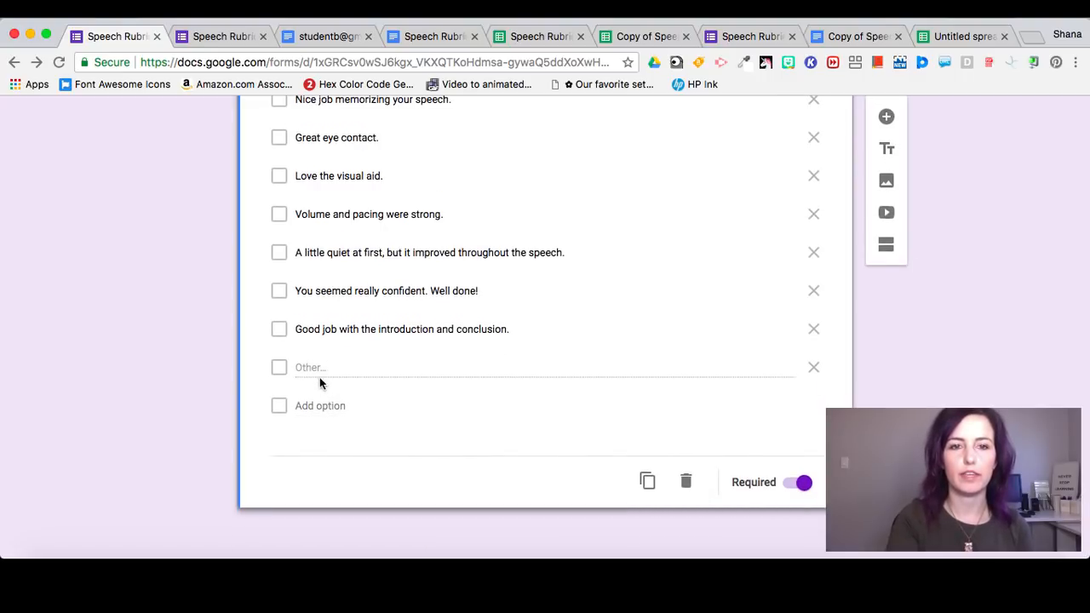
Check the Name (Email) dropdown in the already open live view of the Speech Rubric - Hour 6 form
left_click(216, 37)
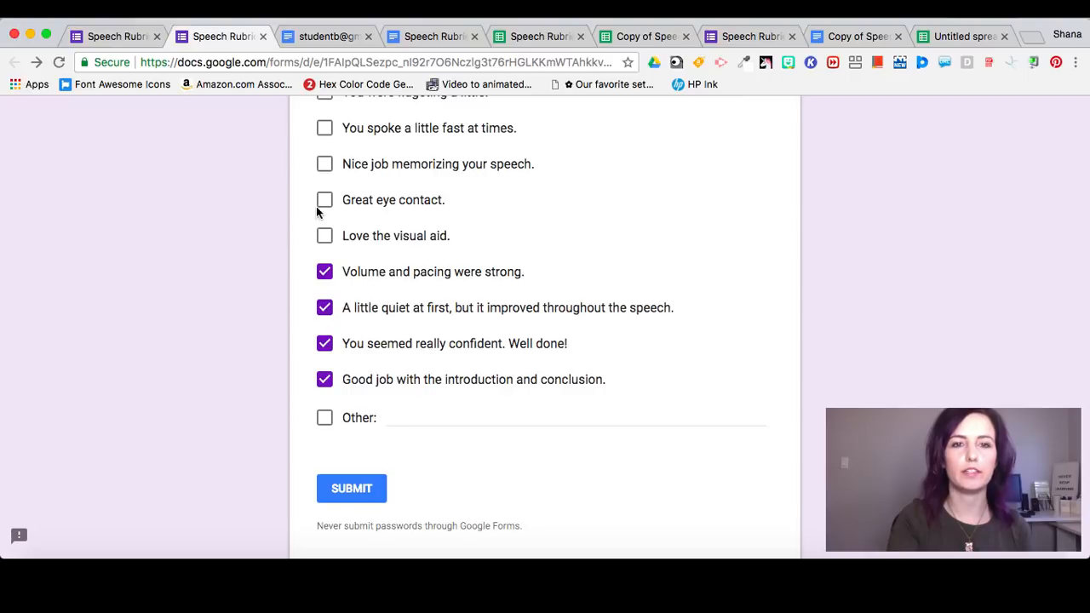
scroll(348, 298, "up", 20)
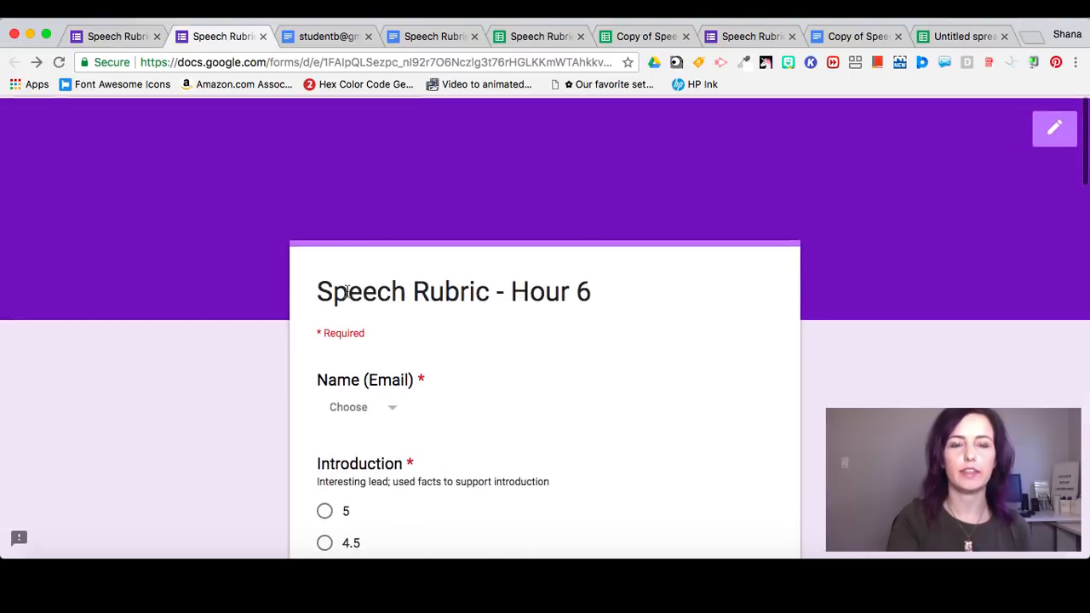
scroll(407, 331, "down", 3)
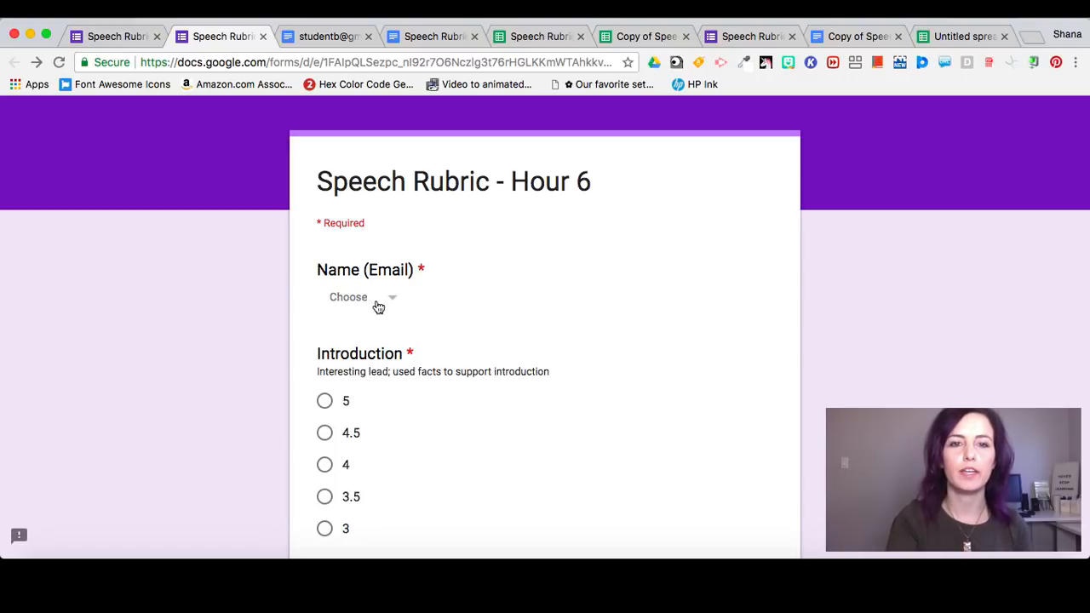
left_click(378, 306)
left_click(378, 298)
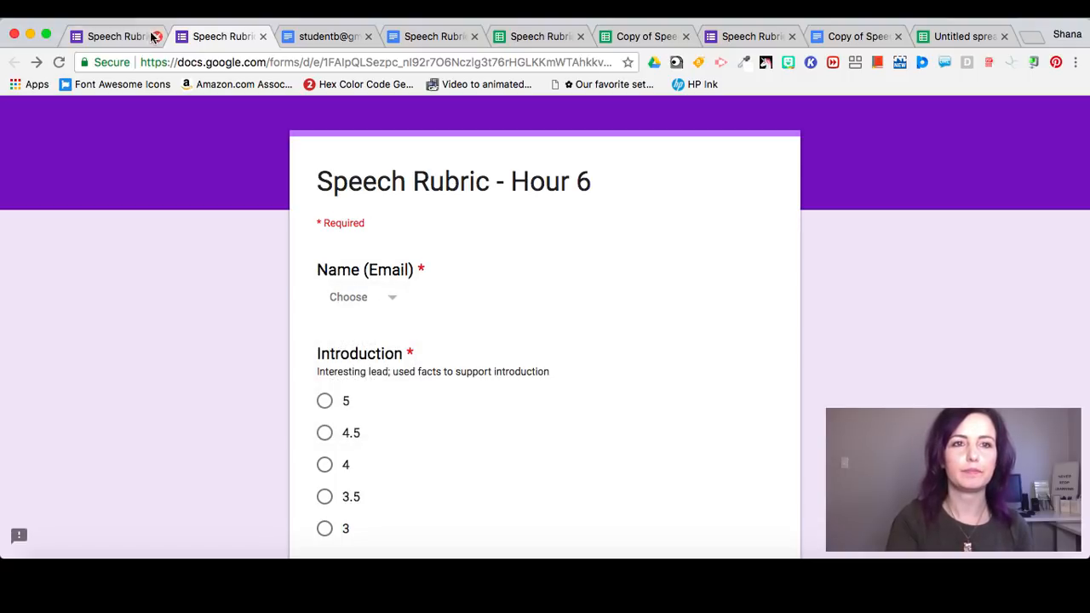
Open a fresh preview of the Speech Rubric - Hour 6 form and choose the first student email for Name (Email)
left_click(119, 36)
scroll(610, 152, "up", 15)
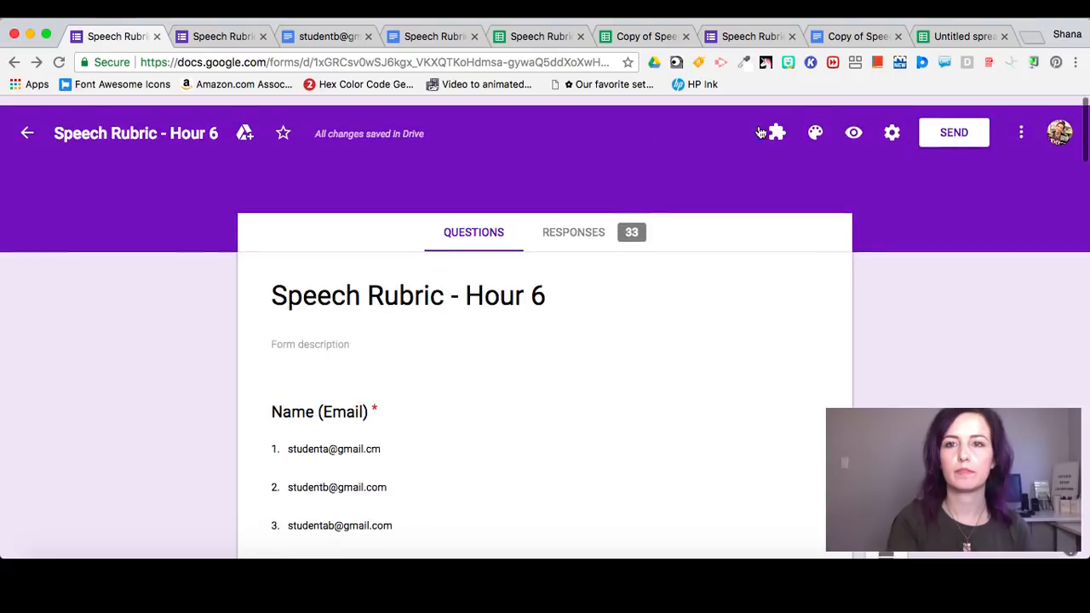
left_click(852, 124)
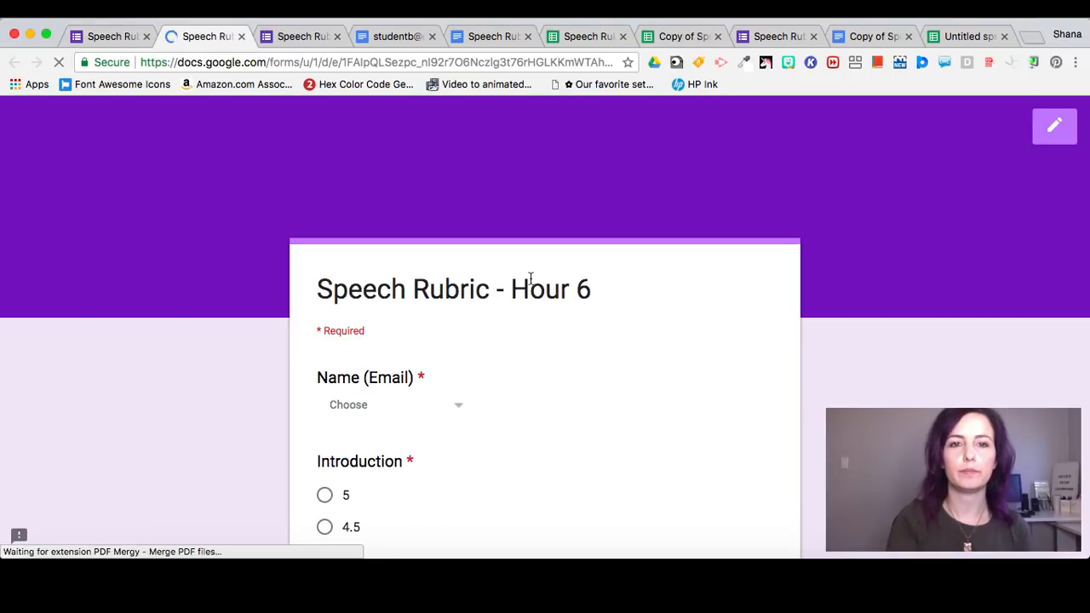
scroll(530, 279, "down", 5)
left_click(445, 244)
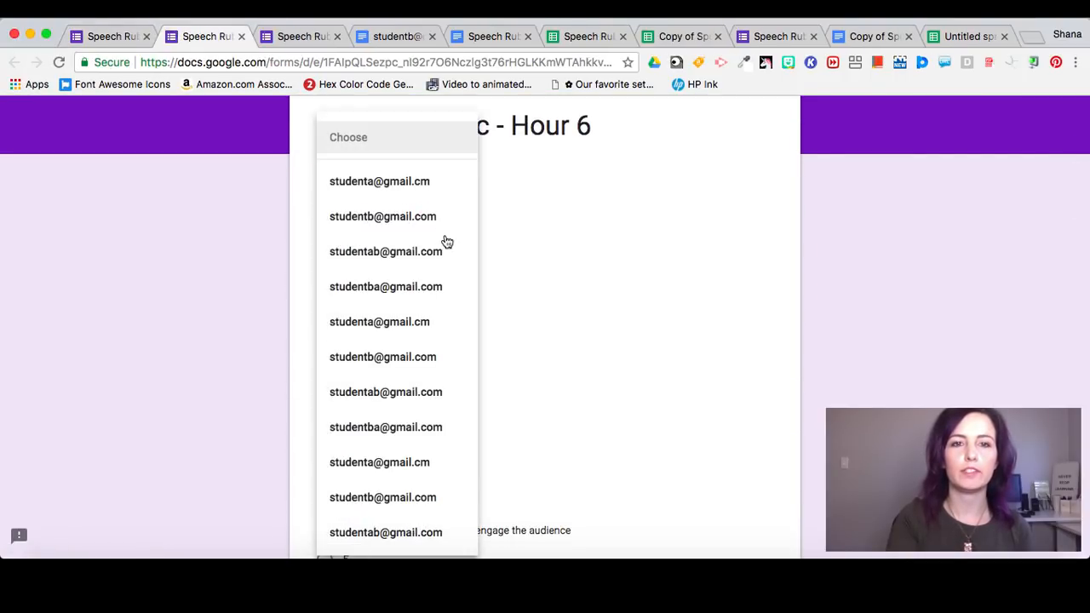
left_click(402, 181)
Rate the Introduction 4.5 and choose ratings for the body and the delivery criteria that follow it
left_click(324, 364)
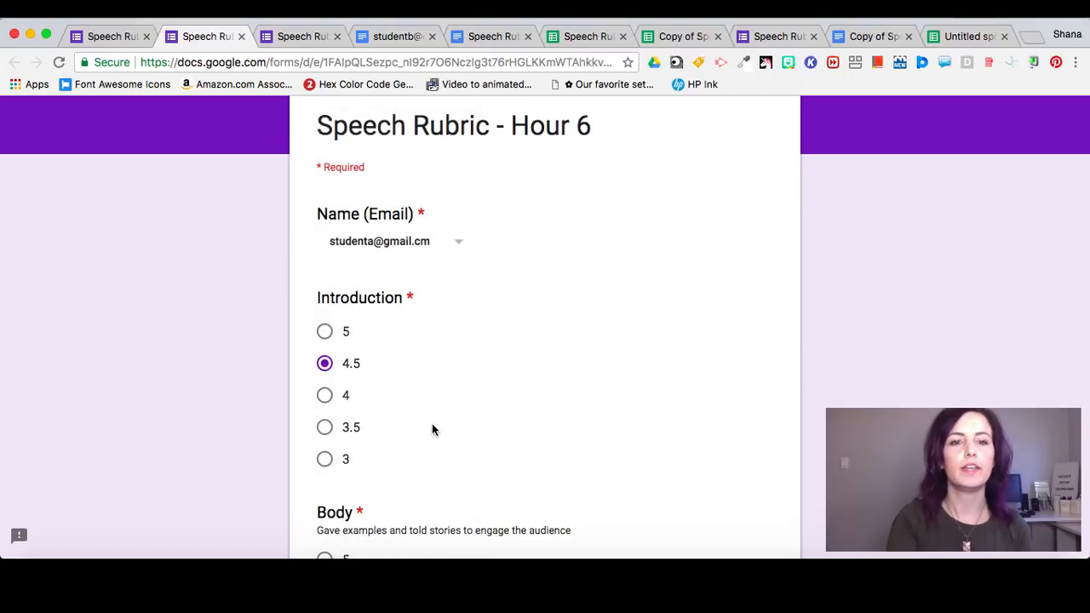
scroll(433, 431, "down", 3)
left_click(326, 470)
scroll(325, 477, "down", 10)
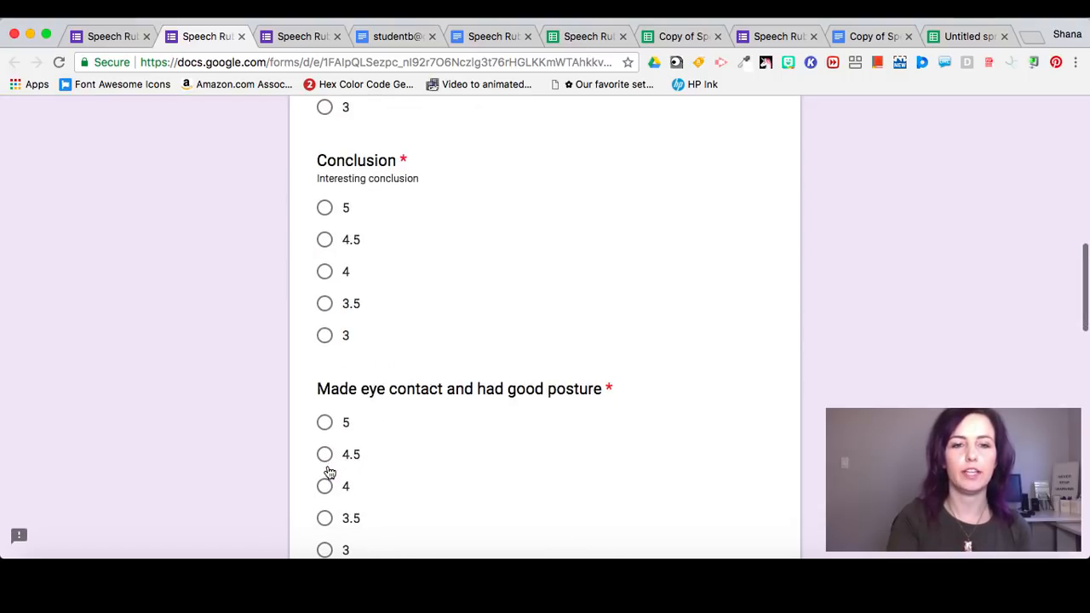
left_click(326, 335)
scroll(326, 335, "down", 9)
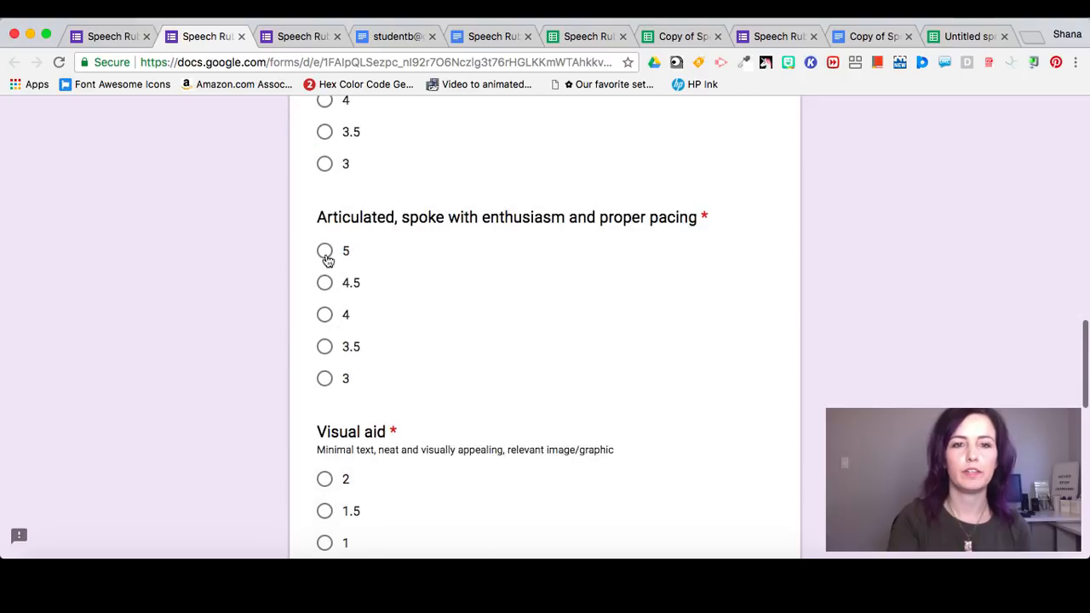
left_click(324, 164)
scroll(374, 266, "down", 15)
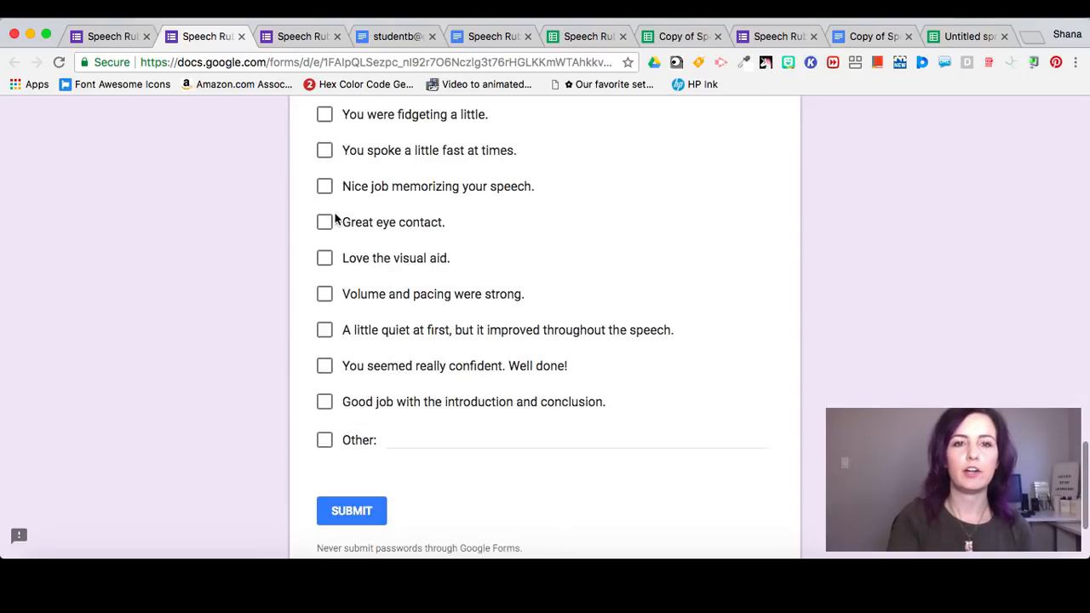
Check the seven comments from "You spoke a little fast at times." through "You seemed really confident. Well done!" and enter "Yay!" as Other
left_click(324, 150)
left_click(326, 189)
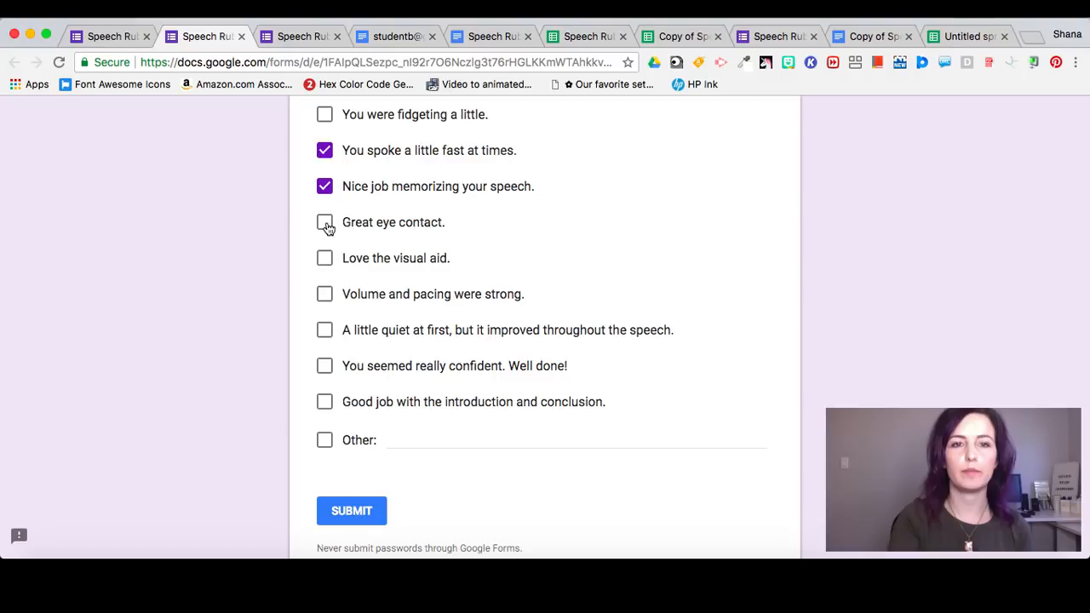
left_click(326, 223)
left_click(326, 259)
left_click(327, 295)
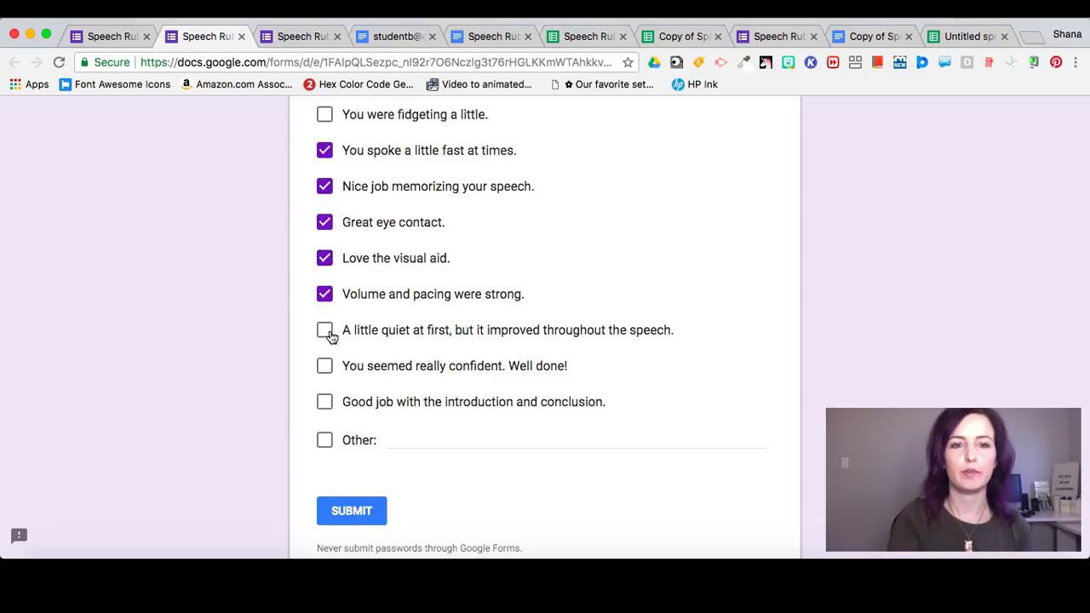
left_click(328, 333)
left_click(327, 368)
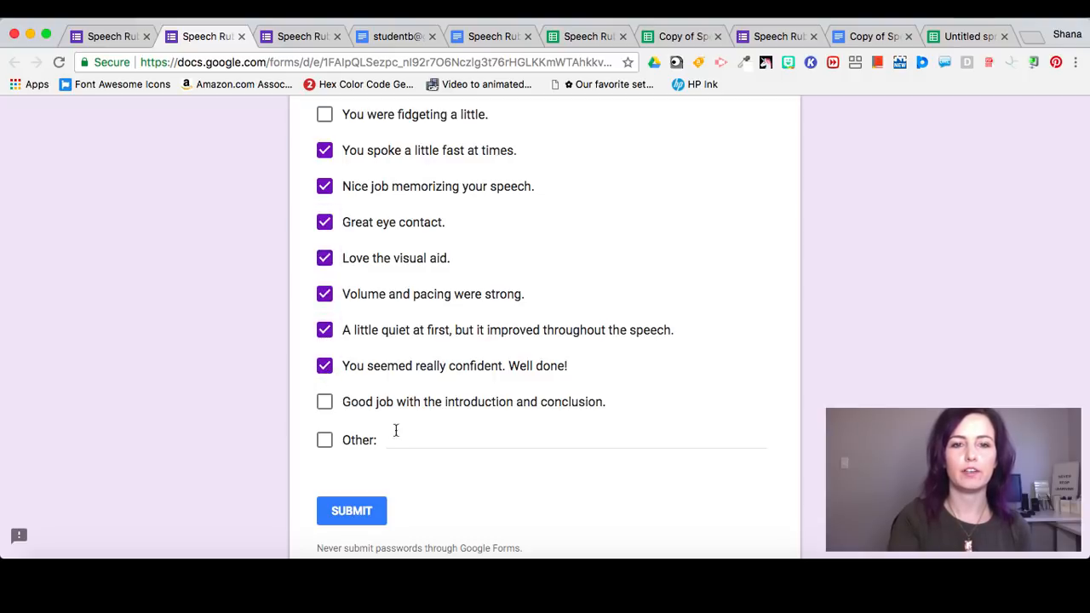
left_click(406, 439)
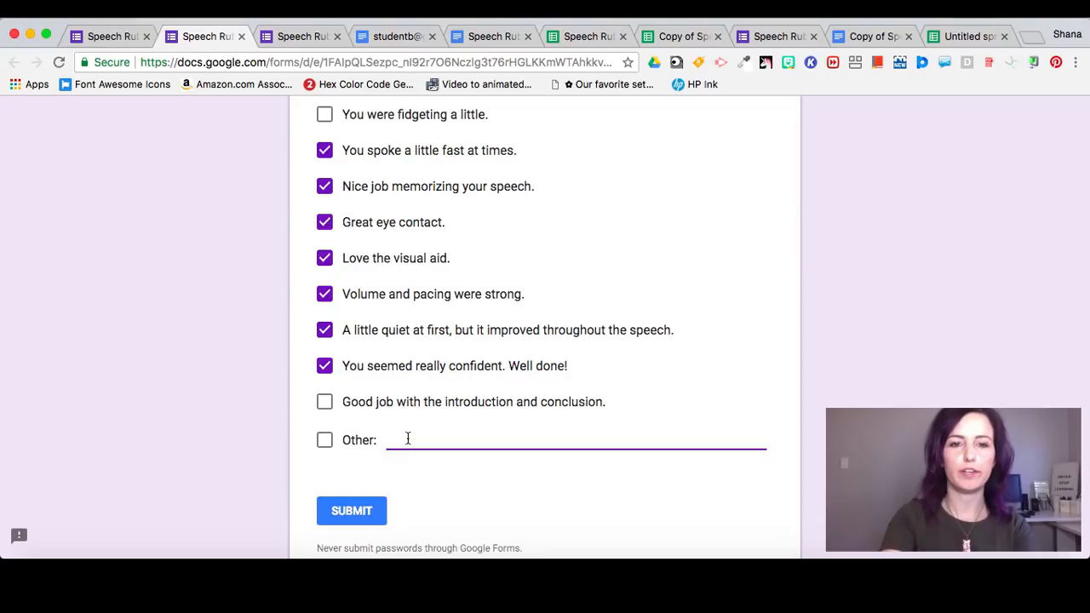
type("Yay!")
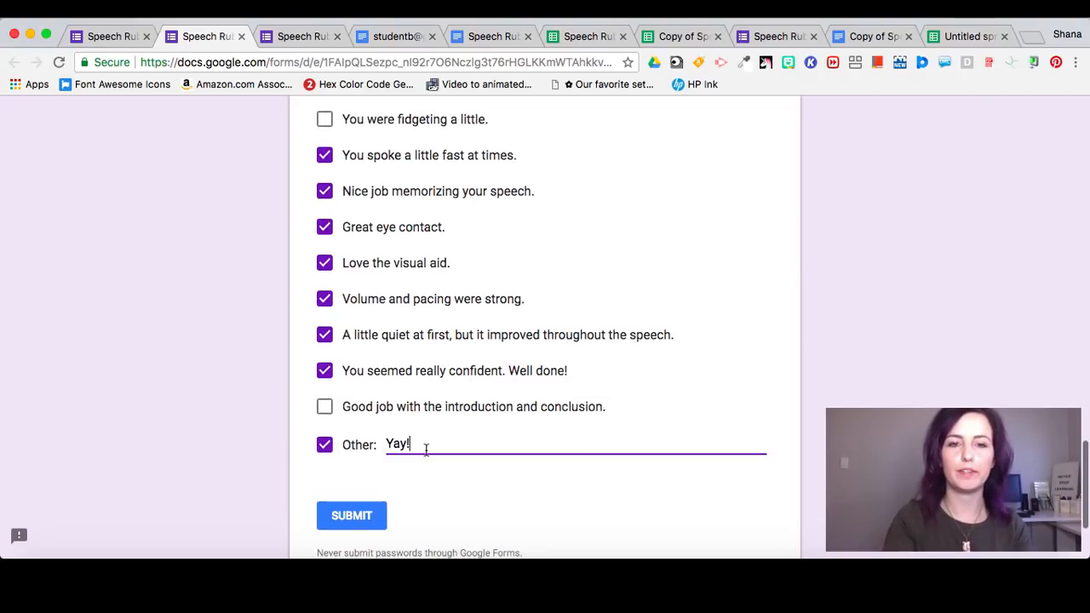
Rate "Articulated, spoke with enthusiasm and proper pacing" 3.5 and Visual aid 1.5, and submit the completed response
scroll(426, 451, "down", 3)
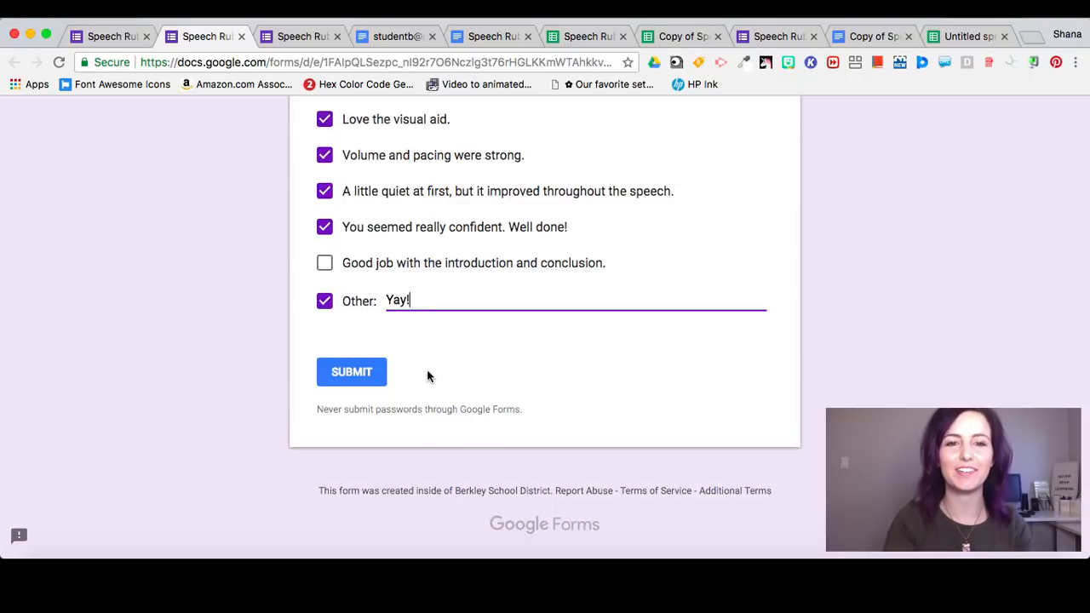
left_click(362, 378)
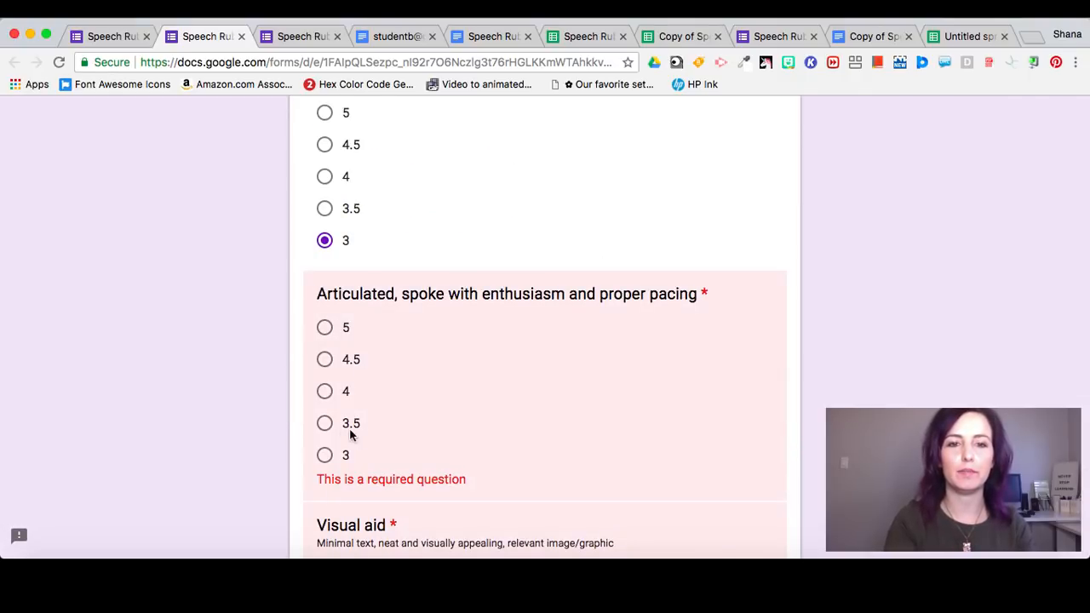
left_click(324, 421)
scroll(327, 433, "down", 2)
left_click(327, 405)
scroll(327, 407, "down", 12)
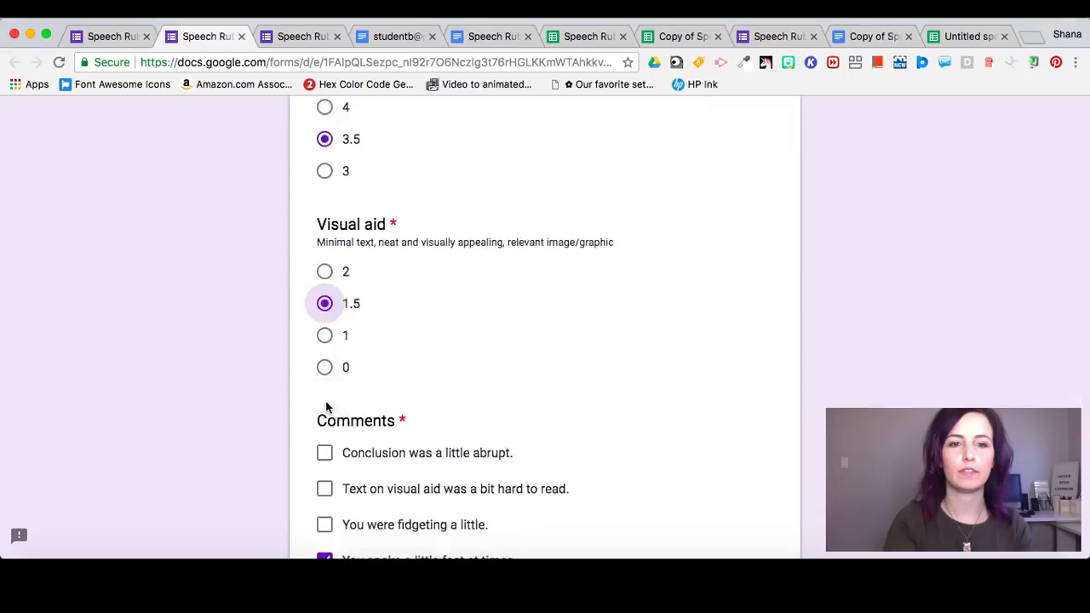
left_click(335, 377)
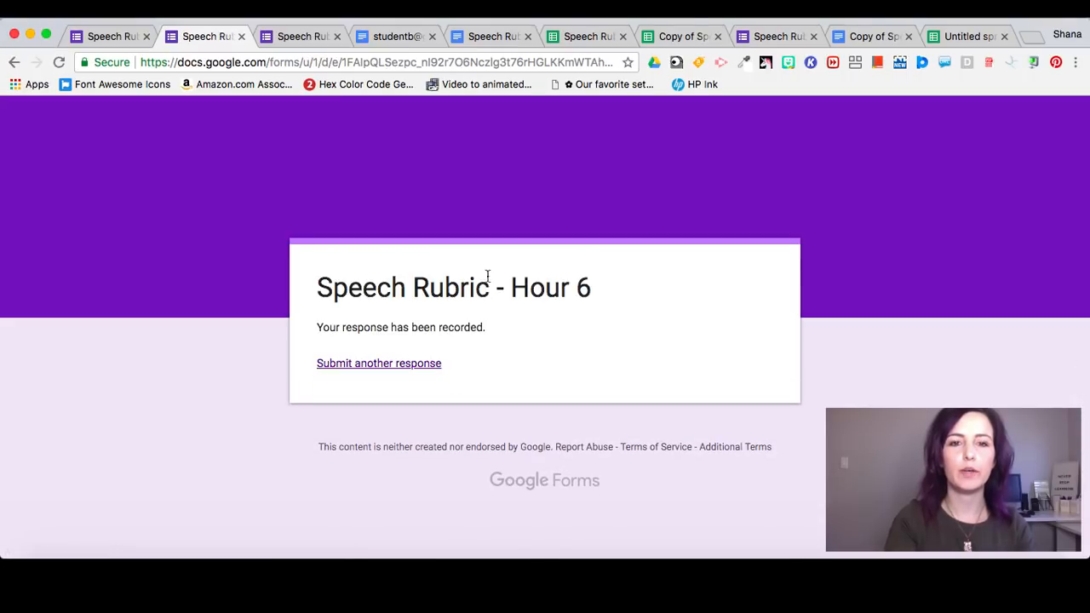
Start another response in the live form and check the response limit in the form editor's general settings
left_click(371, 363)
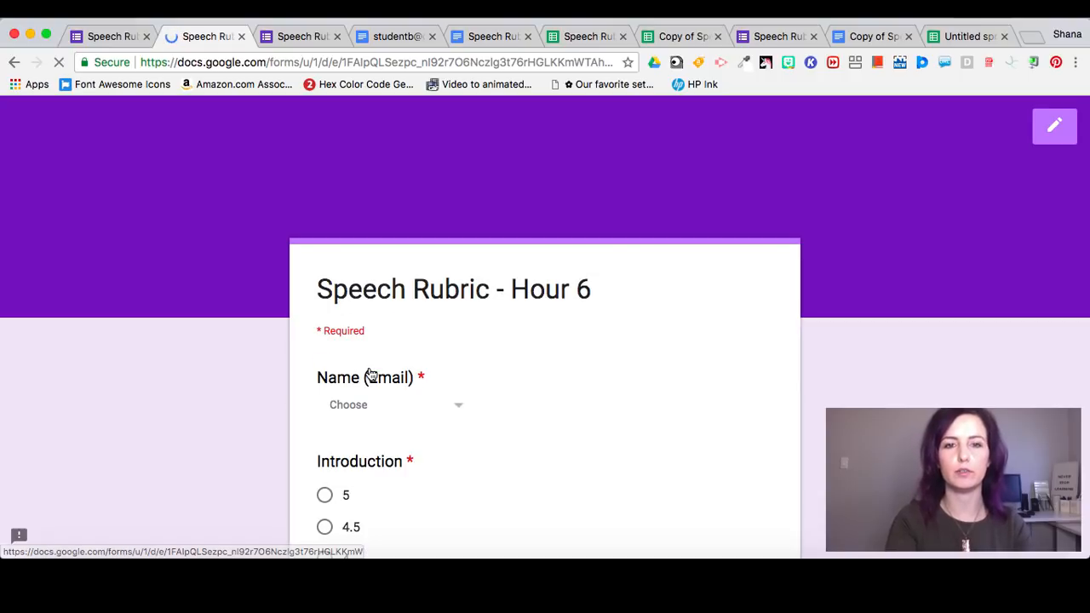
scroll(418, 391, "down", 3)
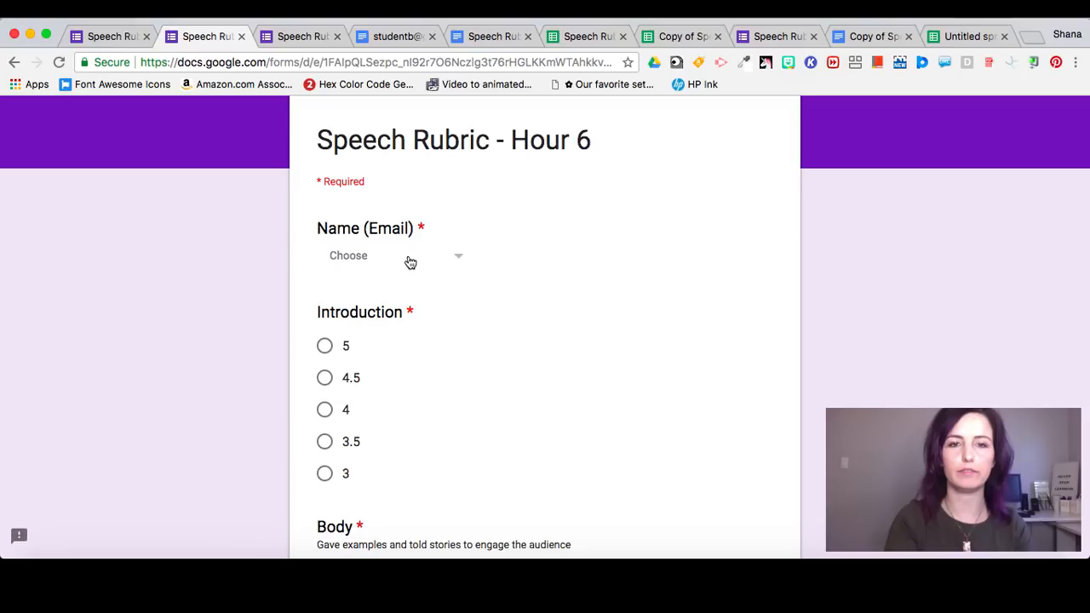
left_click(113, 36)
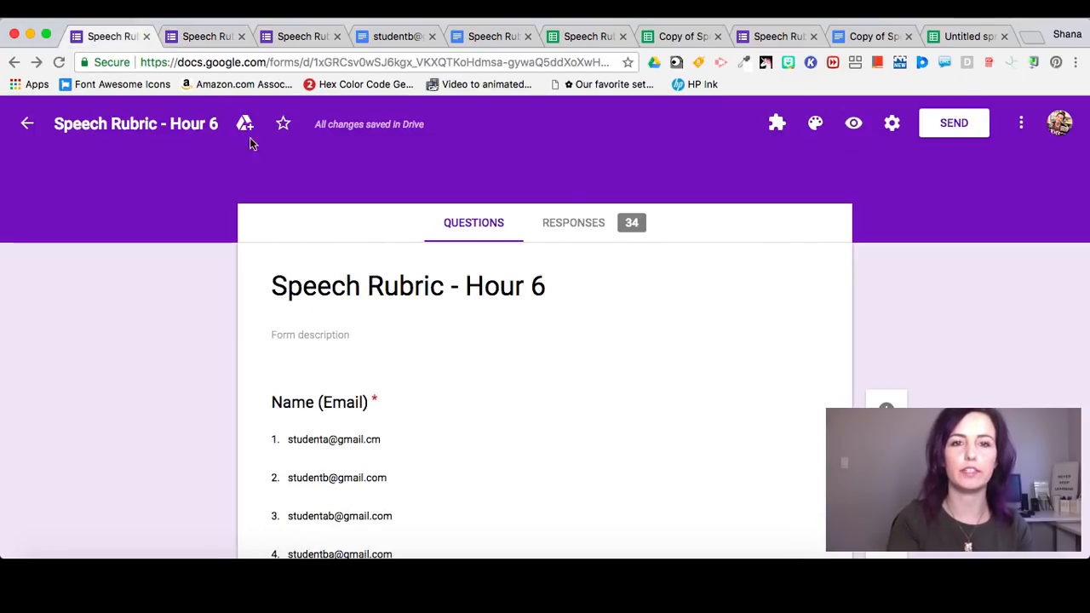
left_click(892, 125)
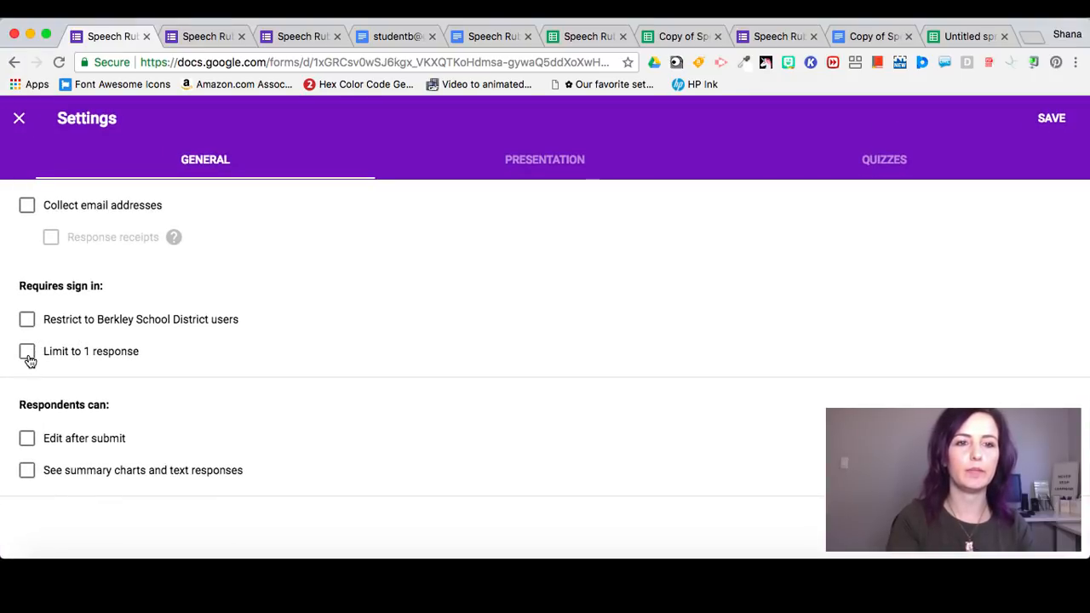
left_click(19, 118)
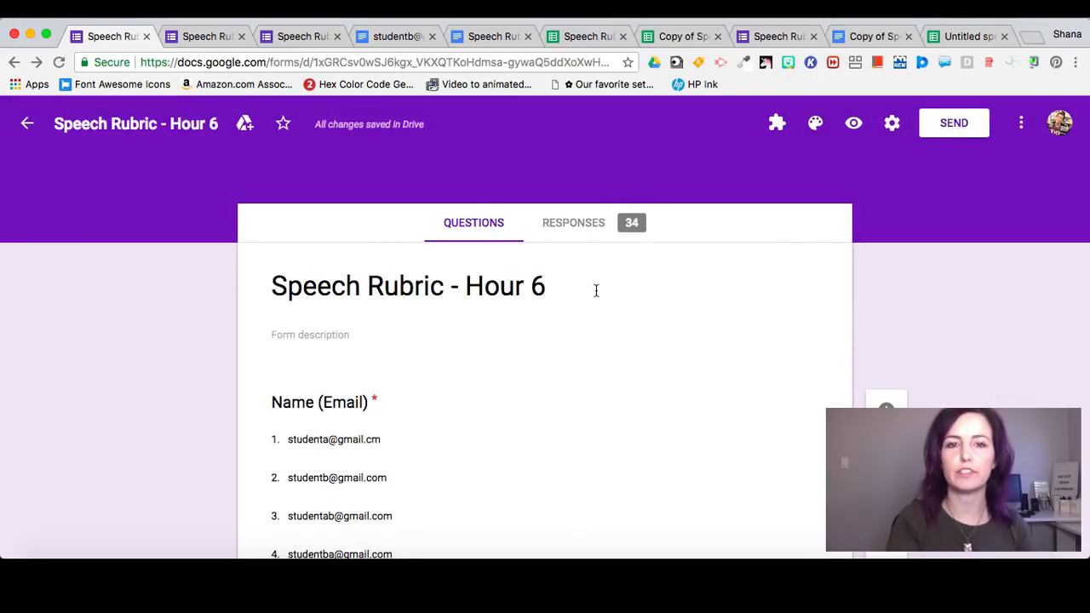
Review the rubric questions in the form editor and in the blank live form
scroll(596, 292, "down", 2)
scroll(596, 295, "down", 5)
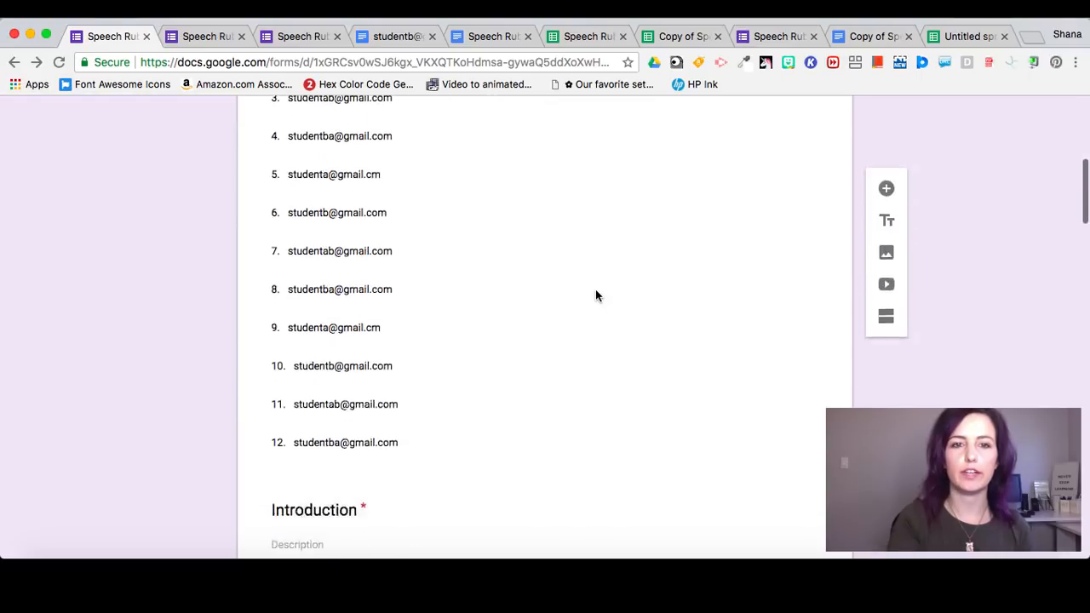
scroll(596, 294, "down", 10)
left_click(202, 36)
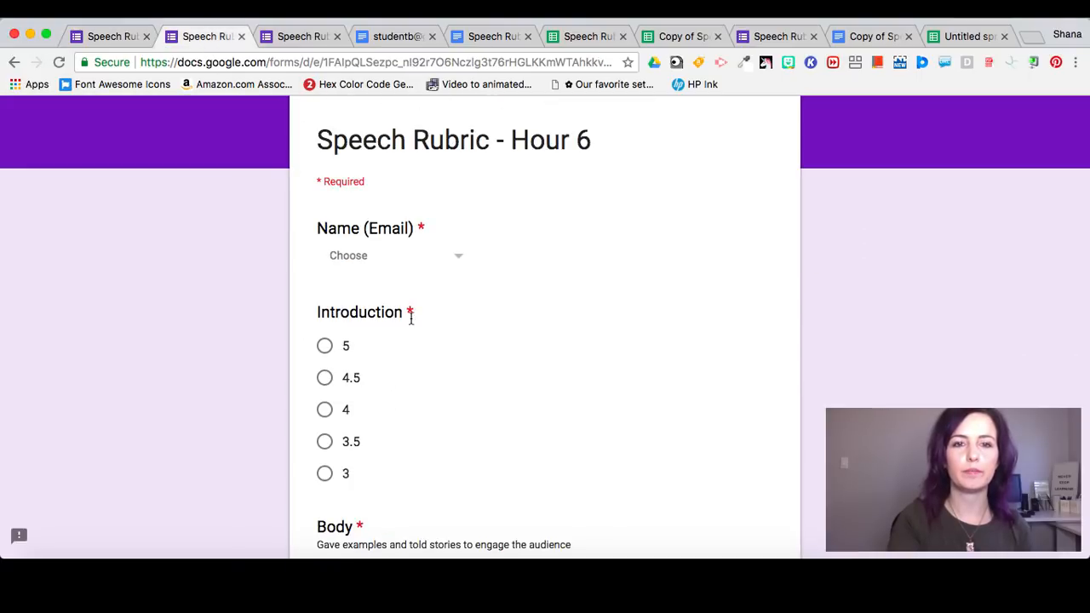
scroll(410, 319, "down", 10)
scroll(409, 315, "up", 15)
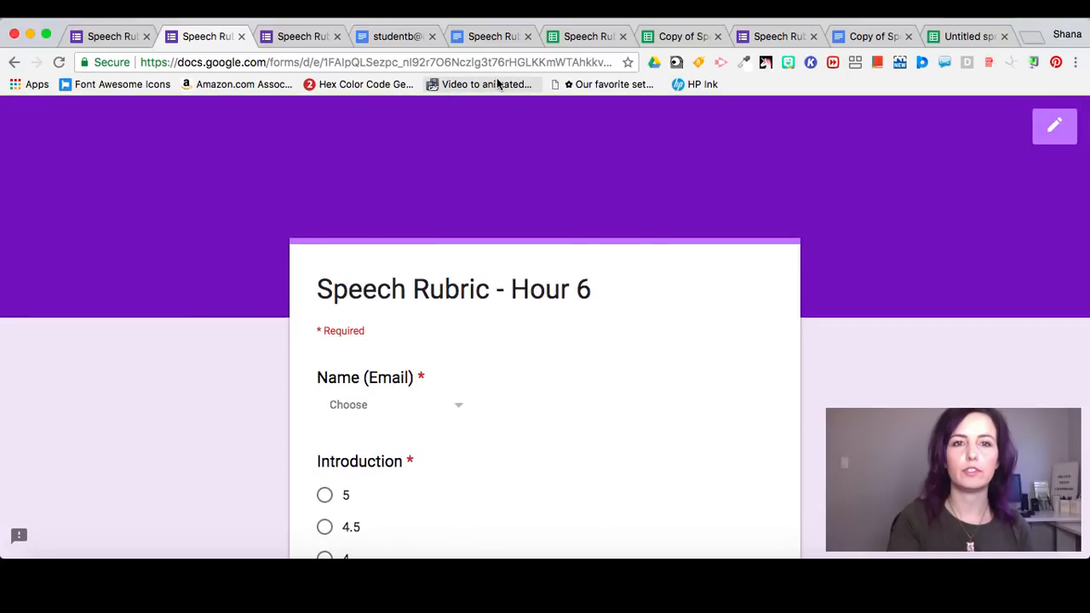
scroll(450, 344, "down", 3)
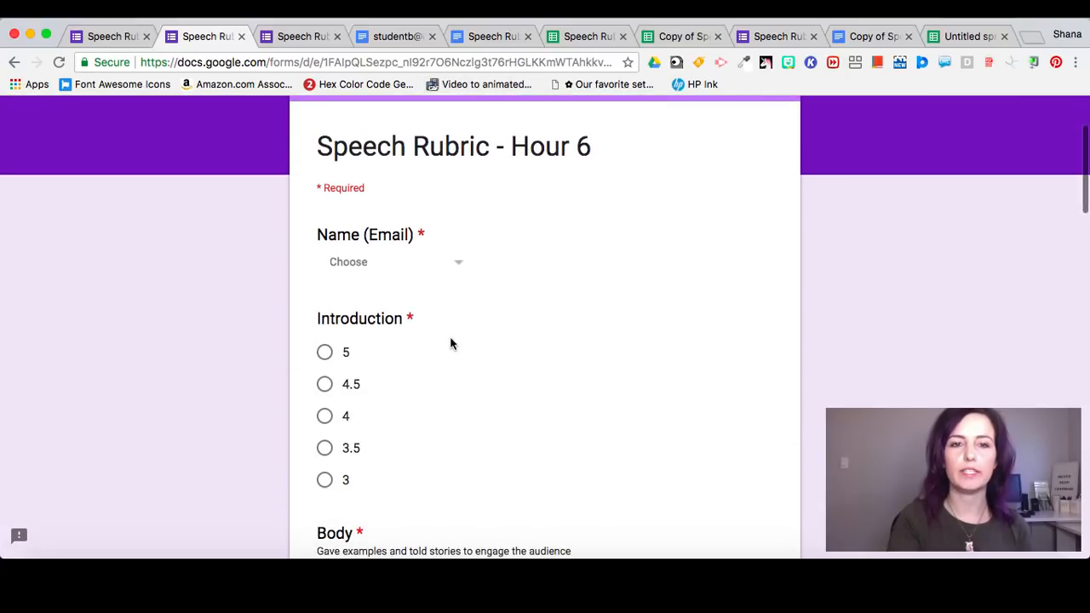
Switch to the Speech Rubric for Autocrat document, review its merge tags and show the table size choices for the line above the rubric
left_click(493, 39)
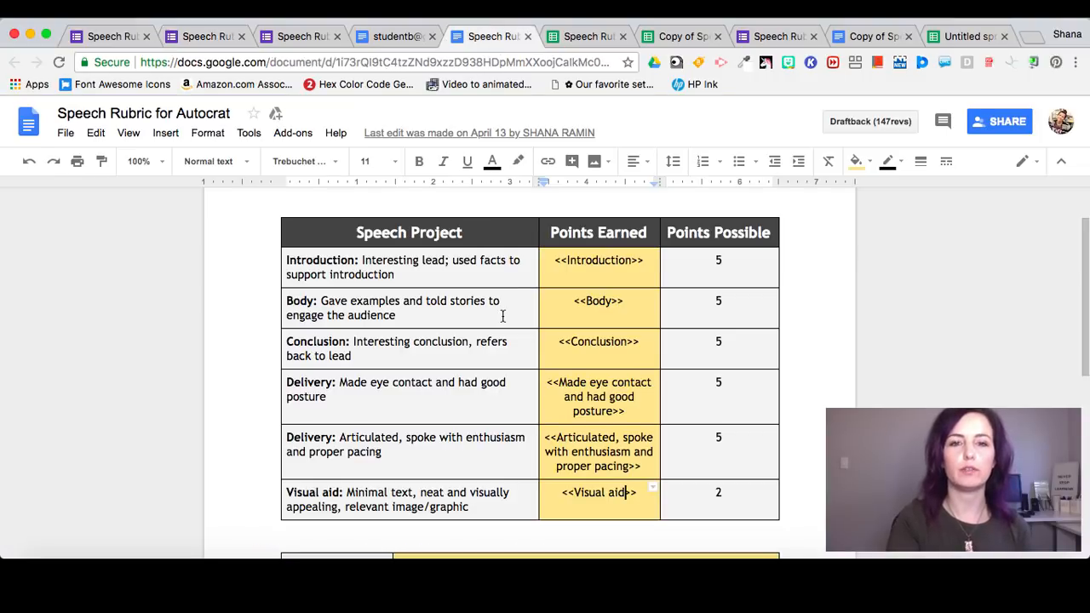
scroll(503, 316, "down", 1)
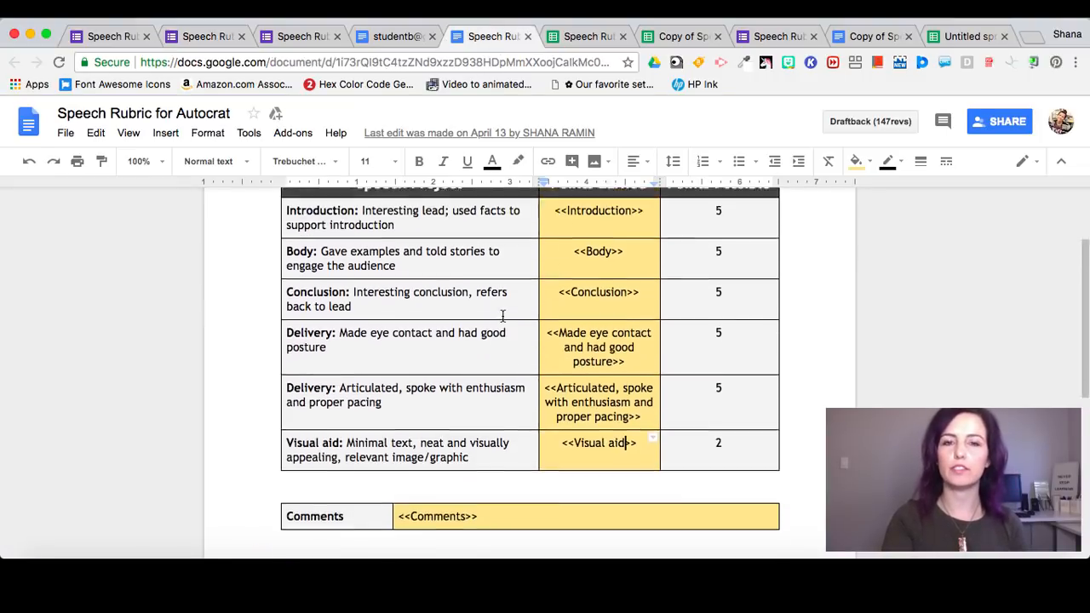
scroll(503, 316, "up", 3)
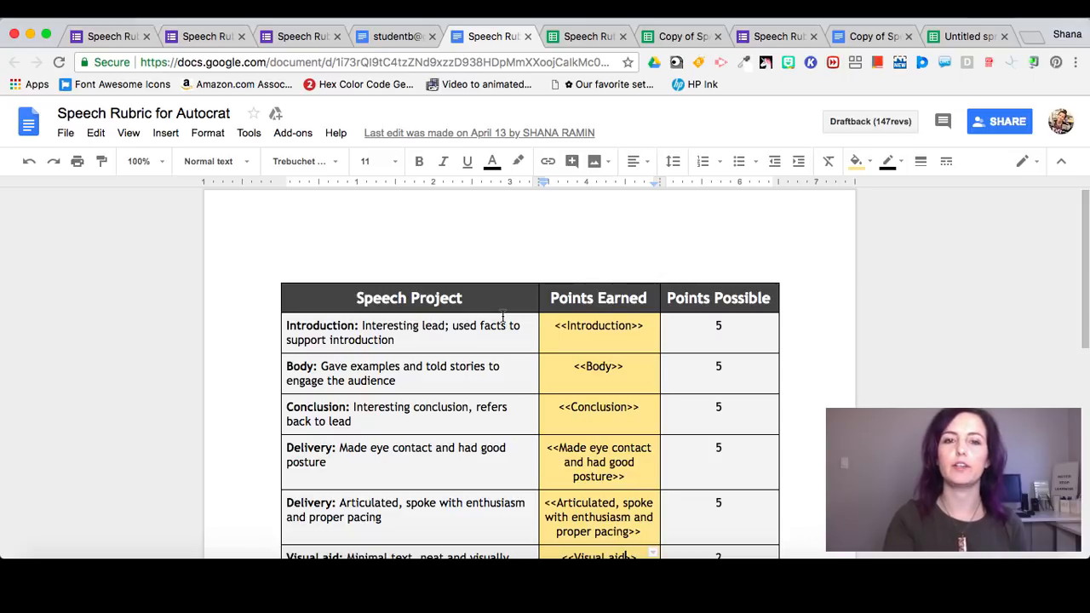
left_click(439, 259)
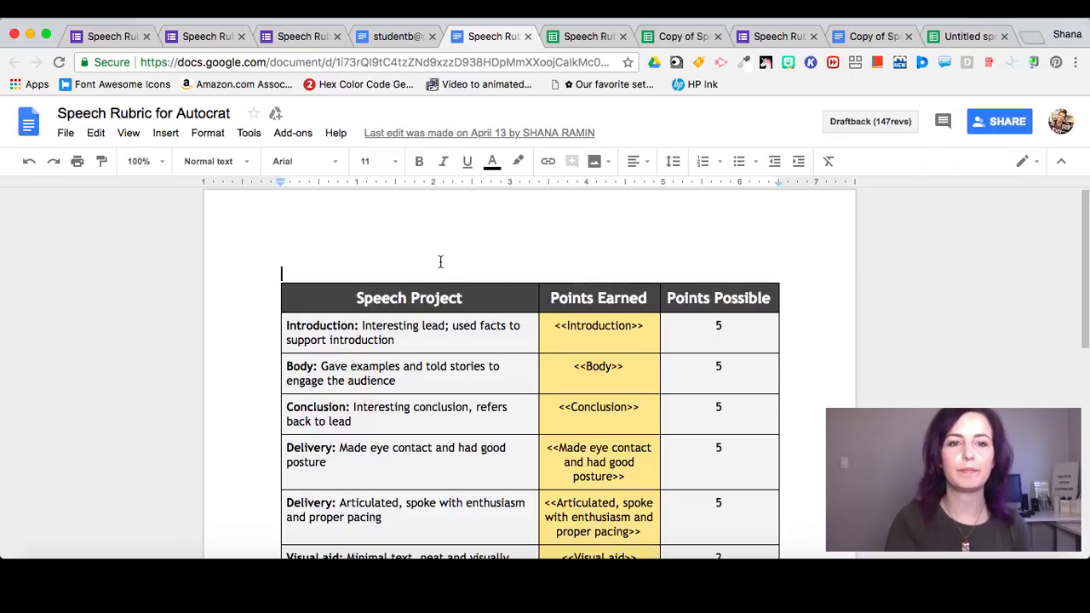
left_click(165, 134)
mouse_move(188, 186)
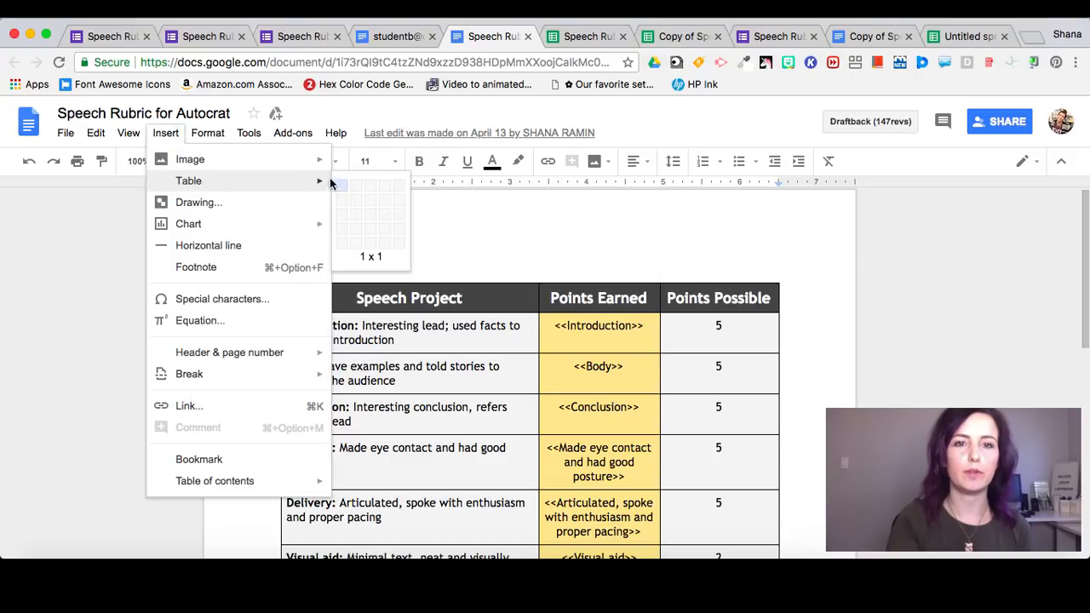
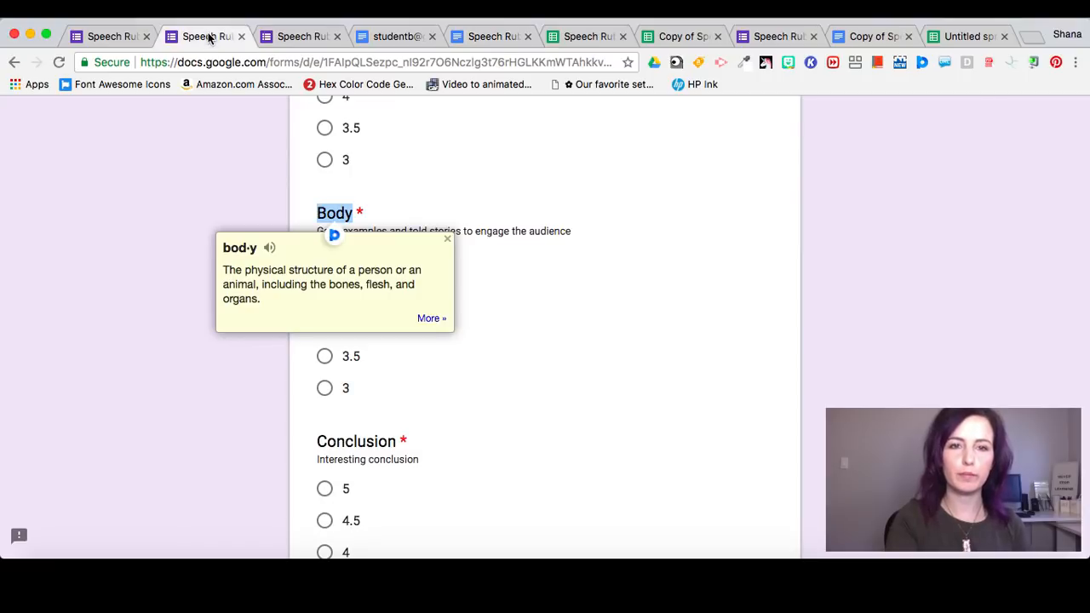
Check the Speech Rubric - Hour 6 responses spreadsheet alongside the live form's submission confirmation
left_click(503, 36)
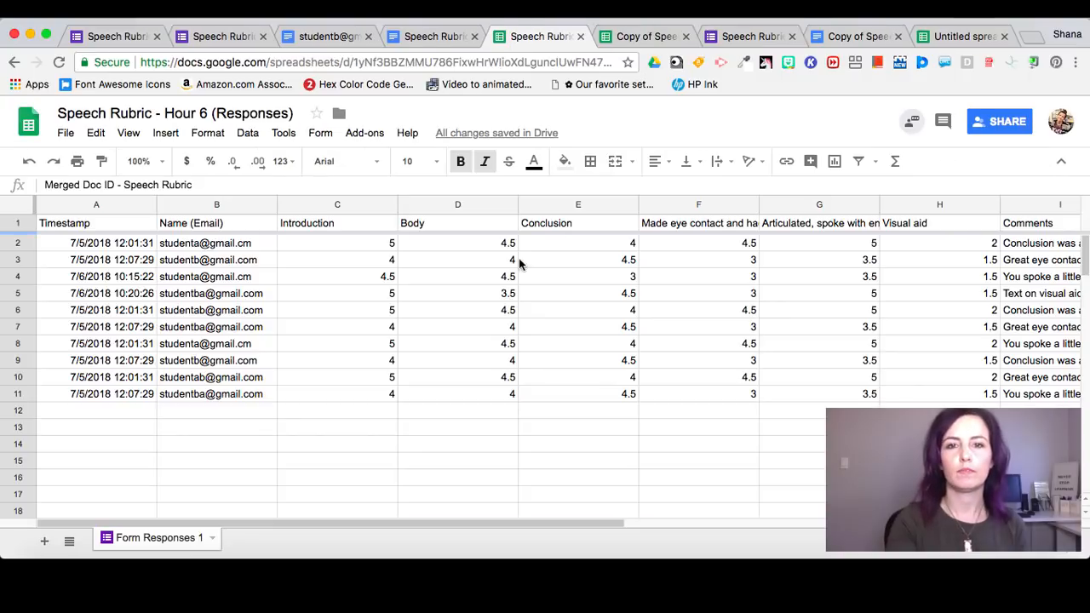
left_click(223, 36)
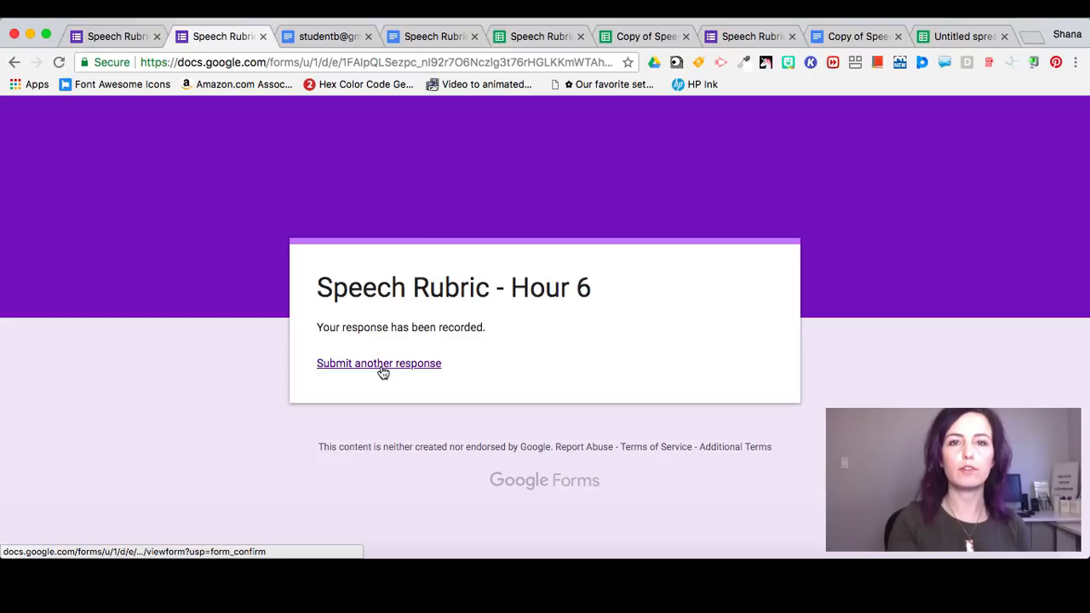
left_click(552, 36)
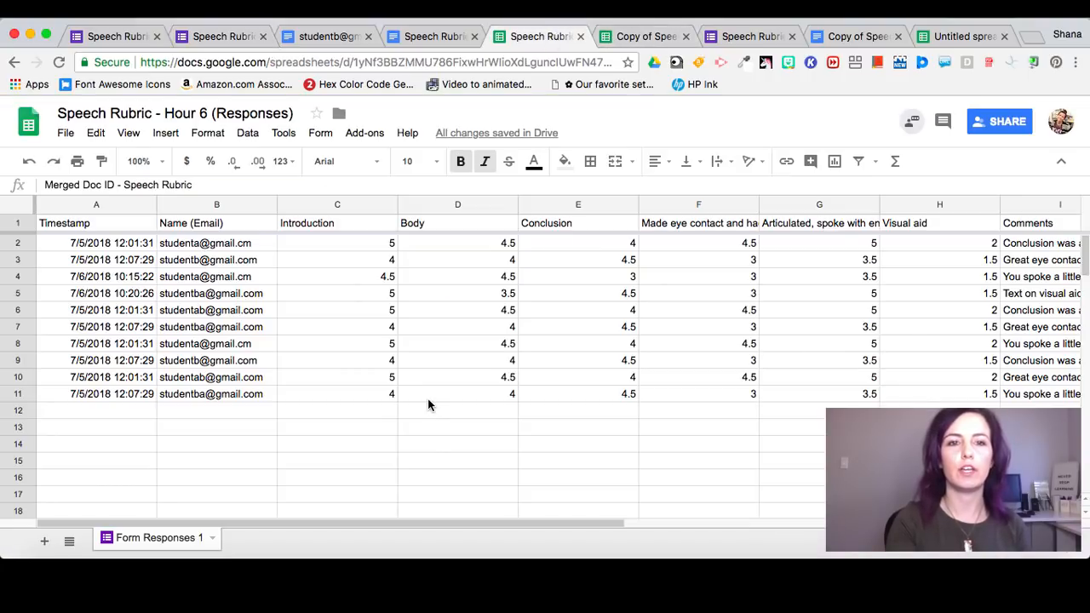
left_click(228, 38)
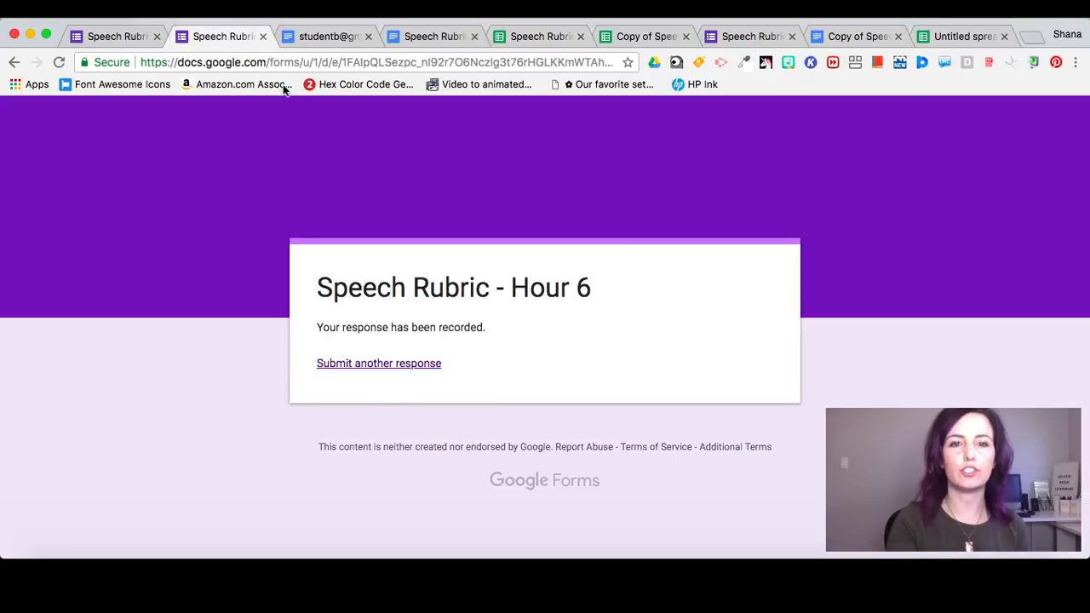
Review the summary of collected responses in the Speech Rubric - Hour 6 form editor
left_click(117, 37)
scroll(350, 183, "up", 10)
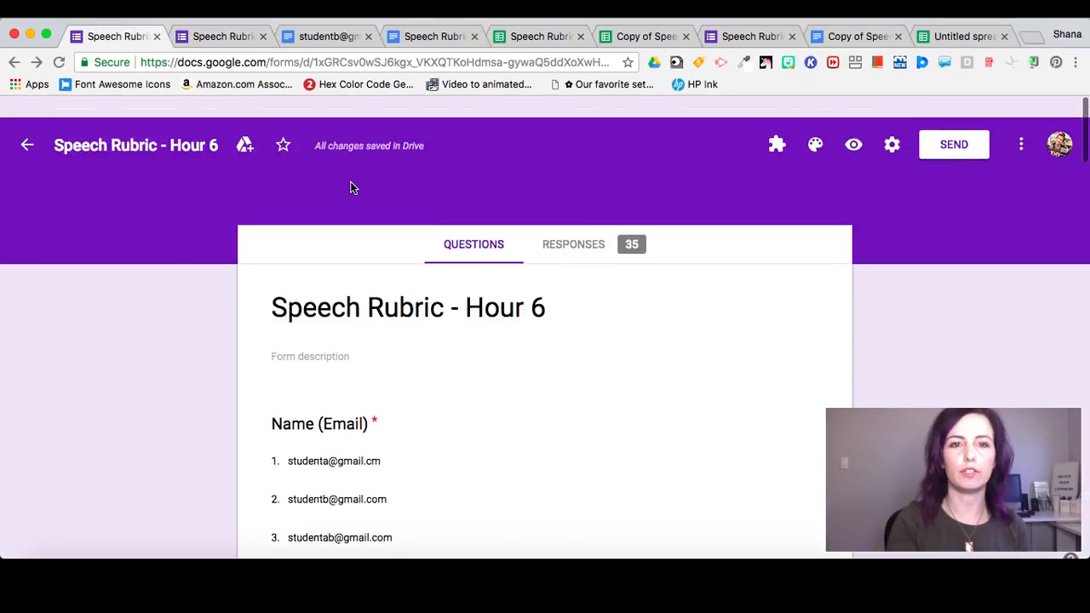
left_click(584, 230)
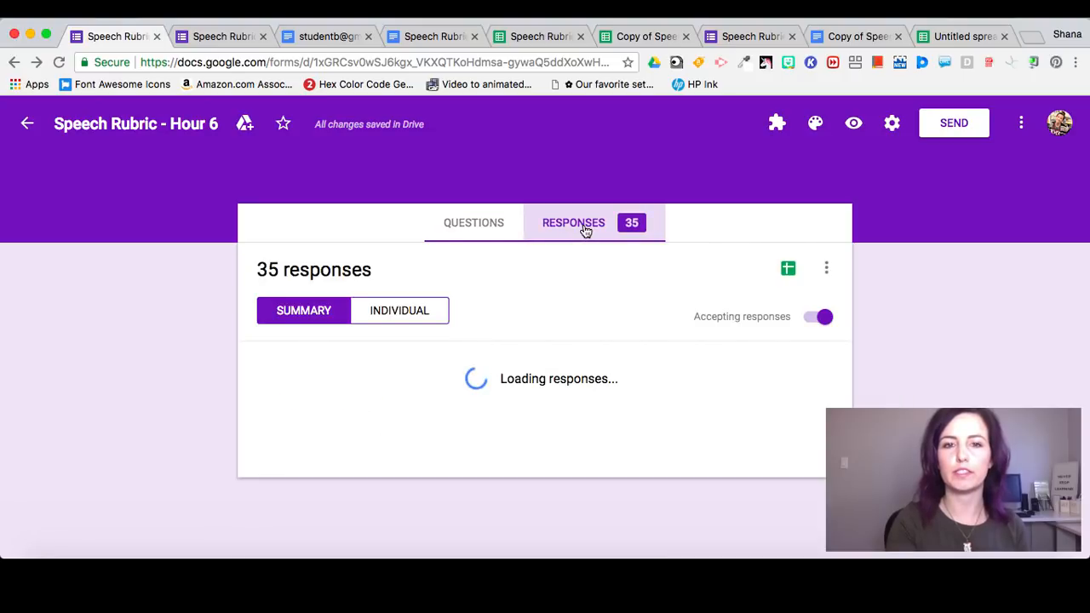
scroll(588, 414, "down", 5)
scroll(589, 413, "down", 5)
scroll(588, 417, "up", 10)
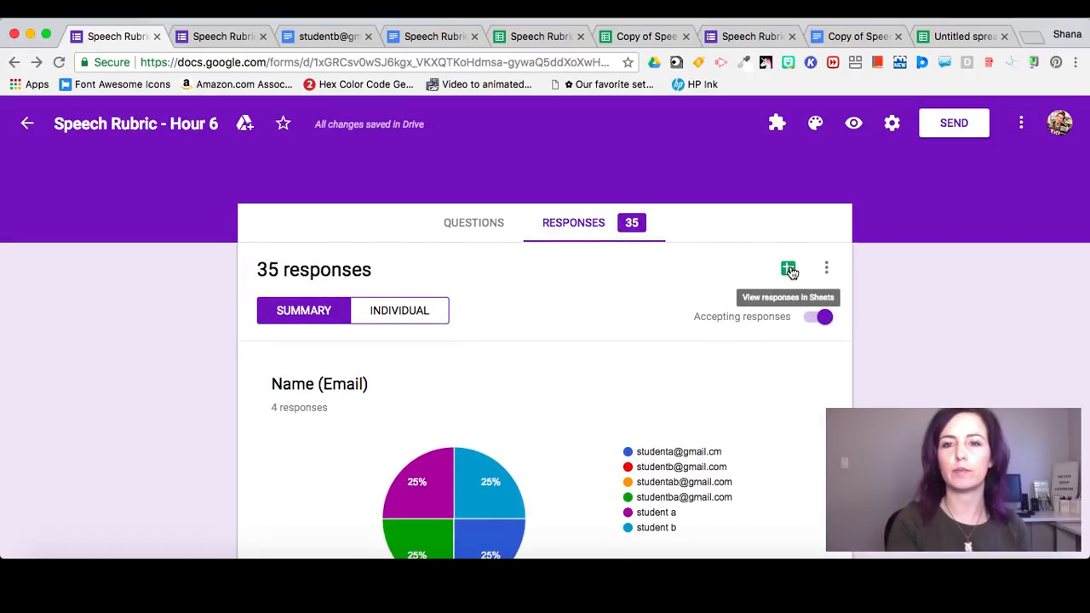
View the form's responses in Sheets and open the autoCrat add-on from the Speech Rubric - Hour 6 responses spreadsheet
left_click(788, 269)
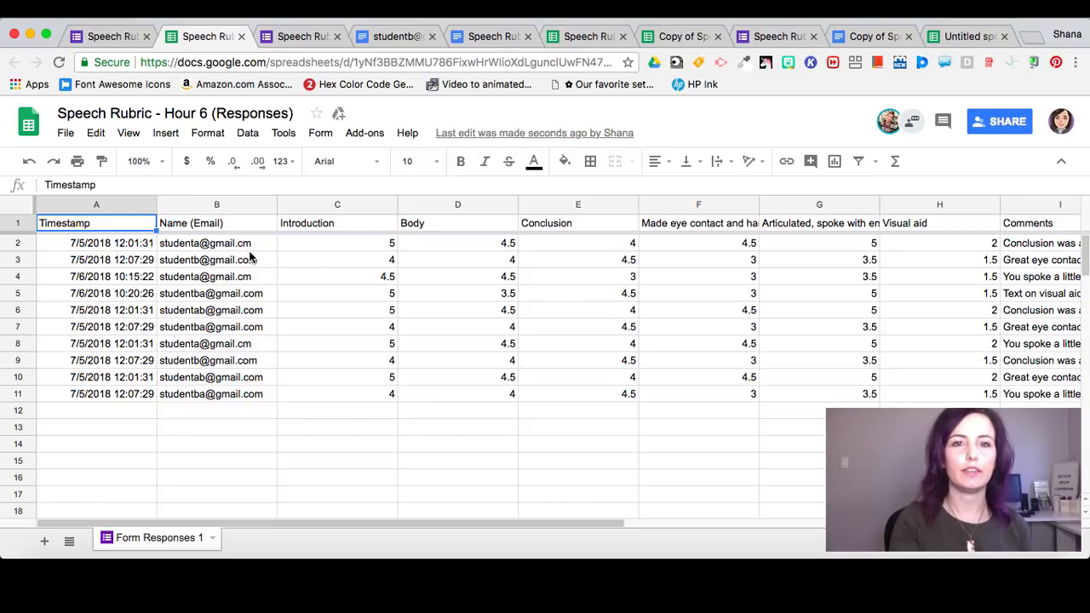
left_click(365, 134)
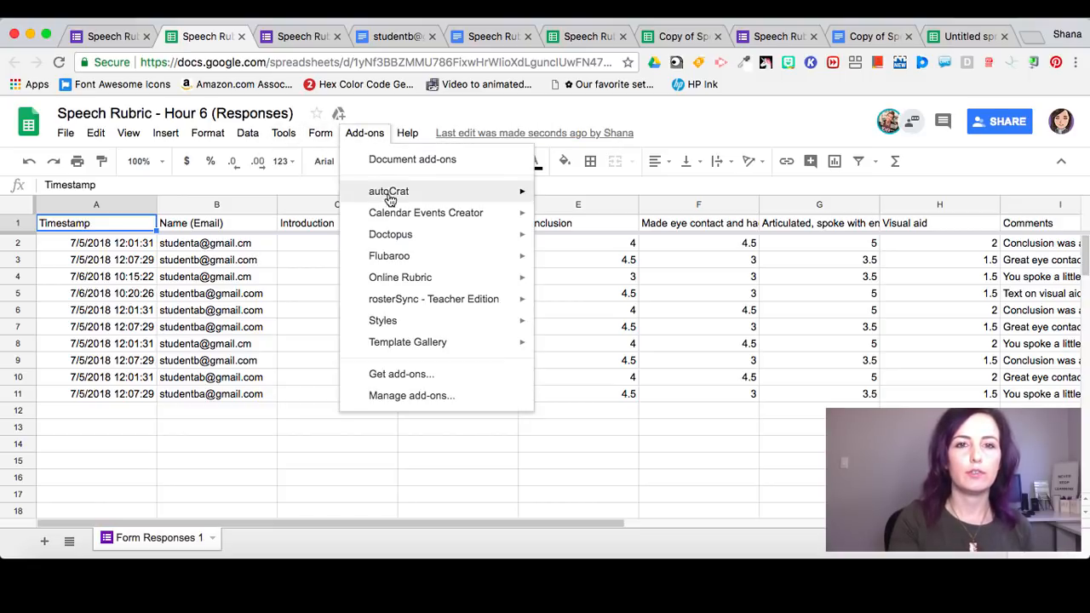
mouse_move(430, 195)
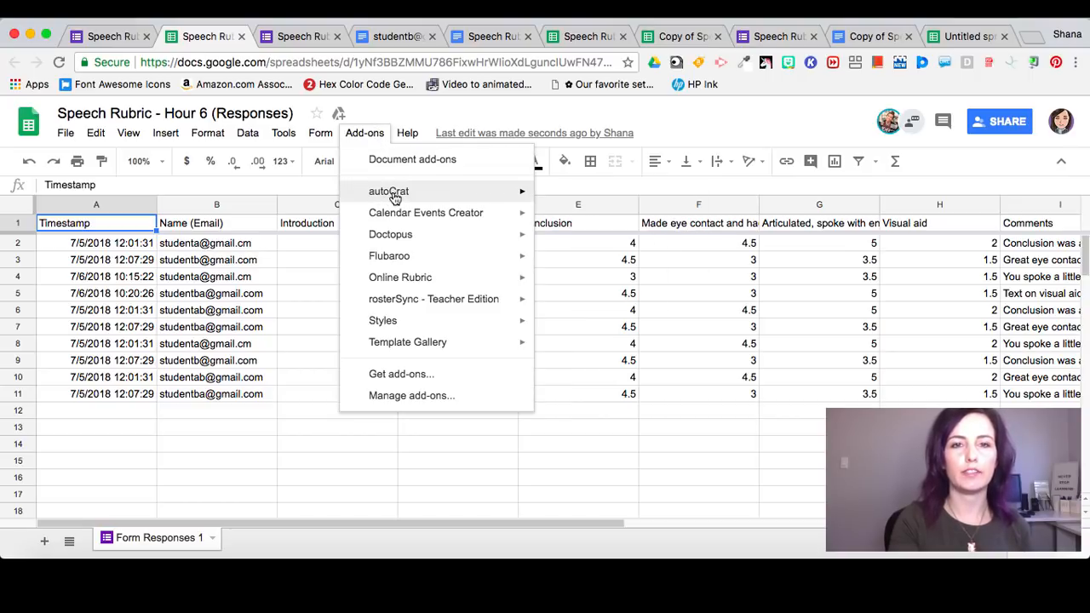
mouse_move(394, 197)
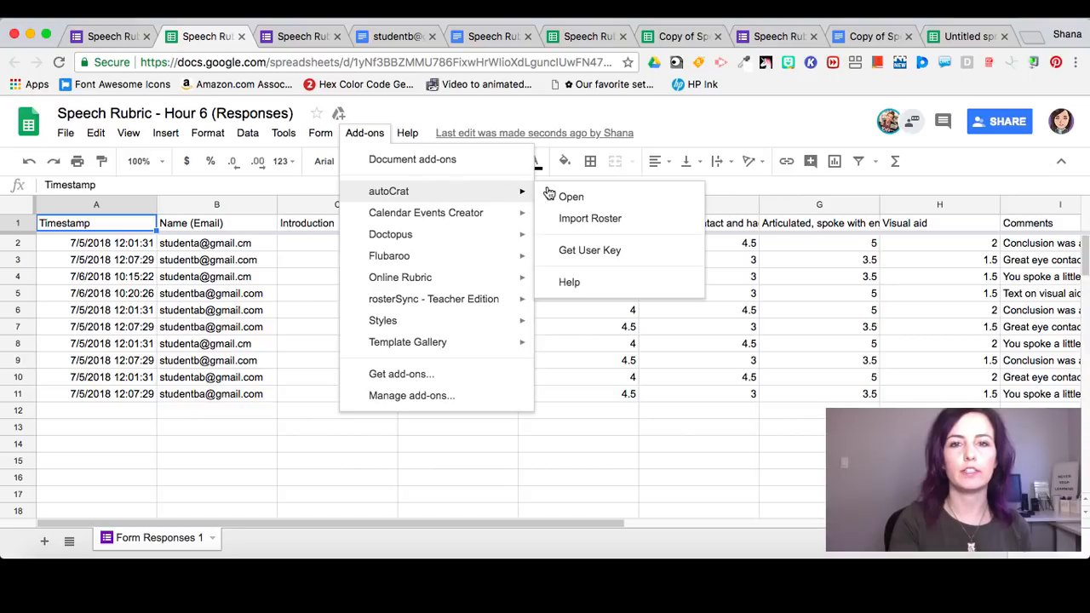
left_click(571, 198)
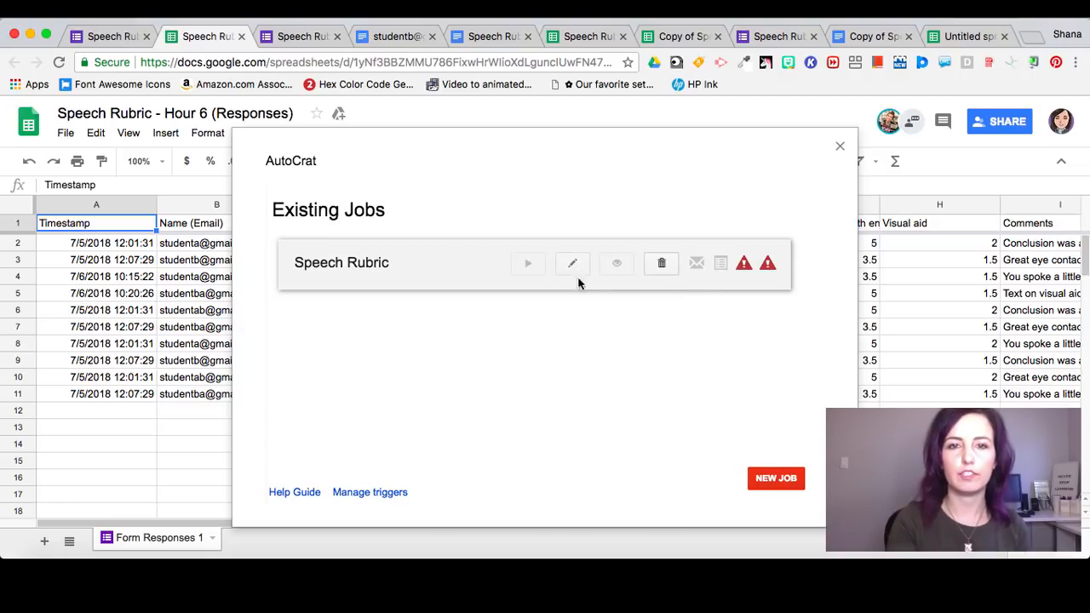
Delete the existing Speech Rubric merge job and create a new job named Speech Rubric
left_click(662, 263)
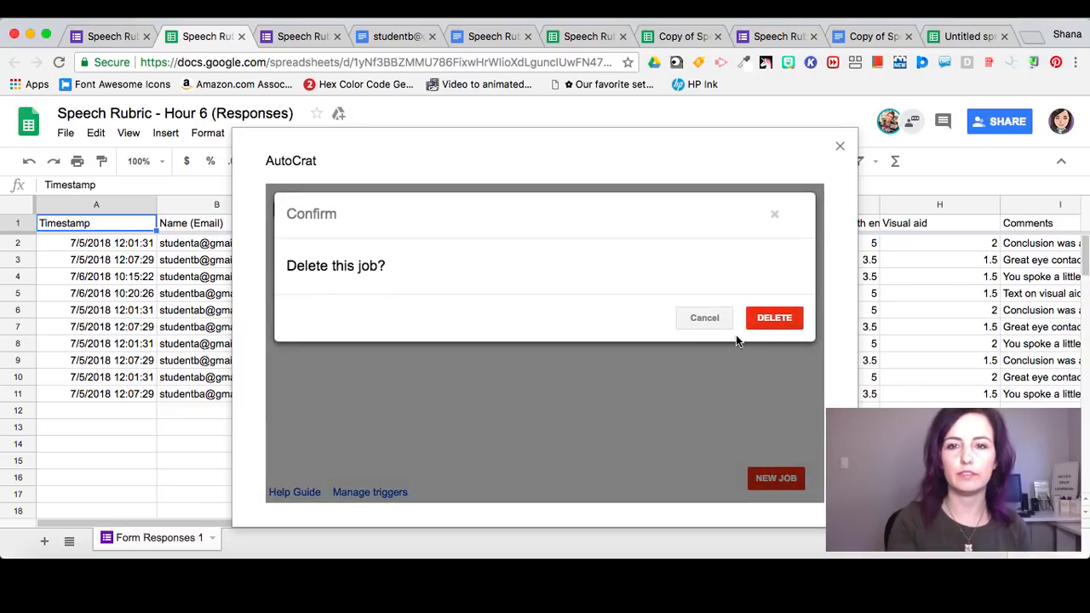
left_click(775, 323)
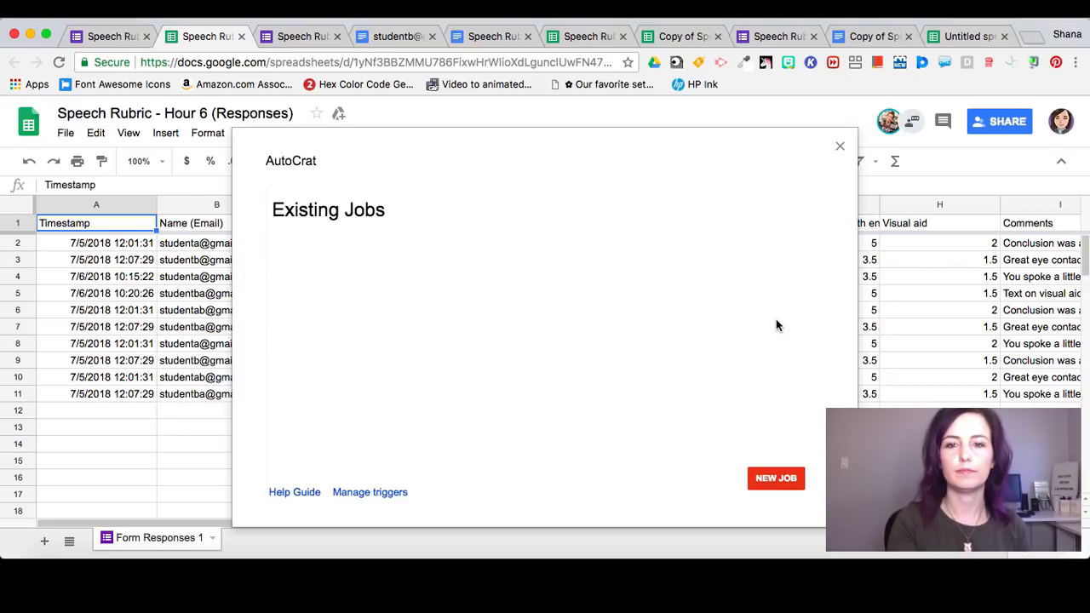
left_click(775, 478)
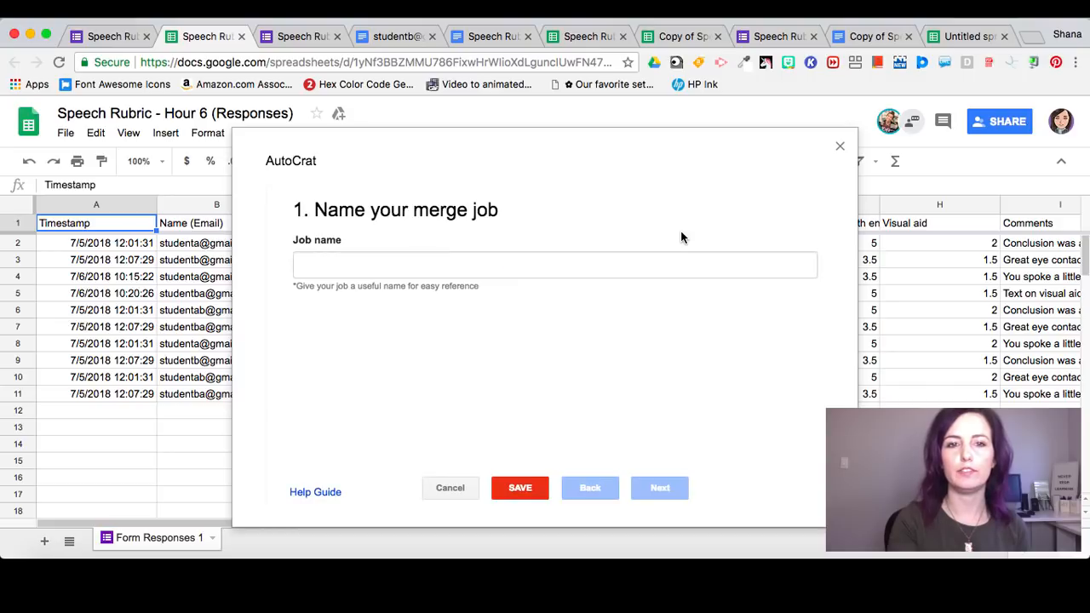
left_click(423, 265)
type("Speech Rubric")
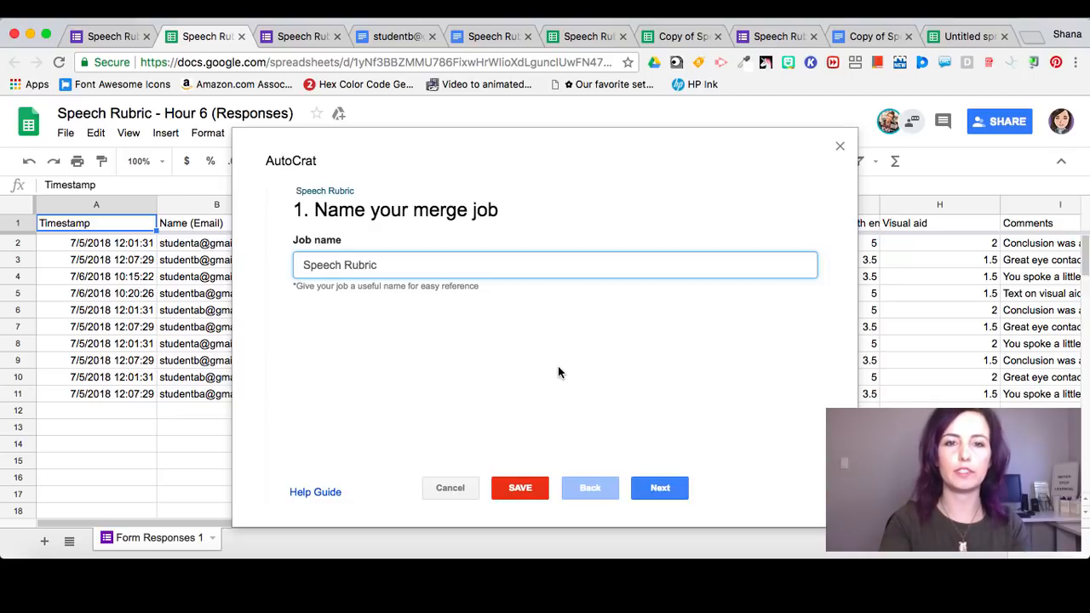
left_click(660, 489)
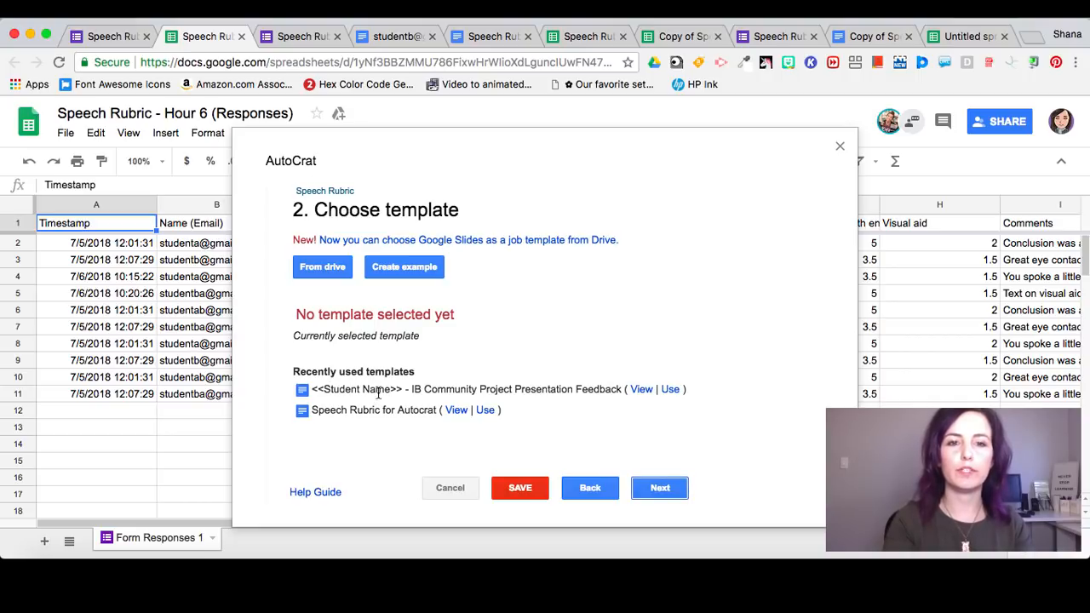
Choose the Speech Rubric for Autocrat document from Drive as the job's template
left_click(329, 266)
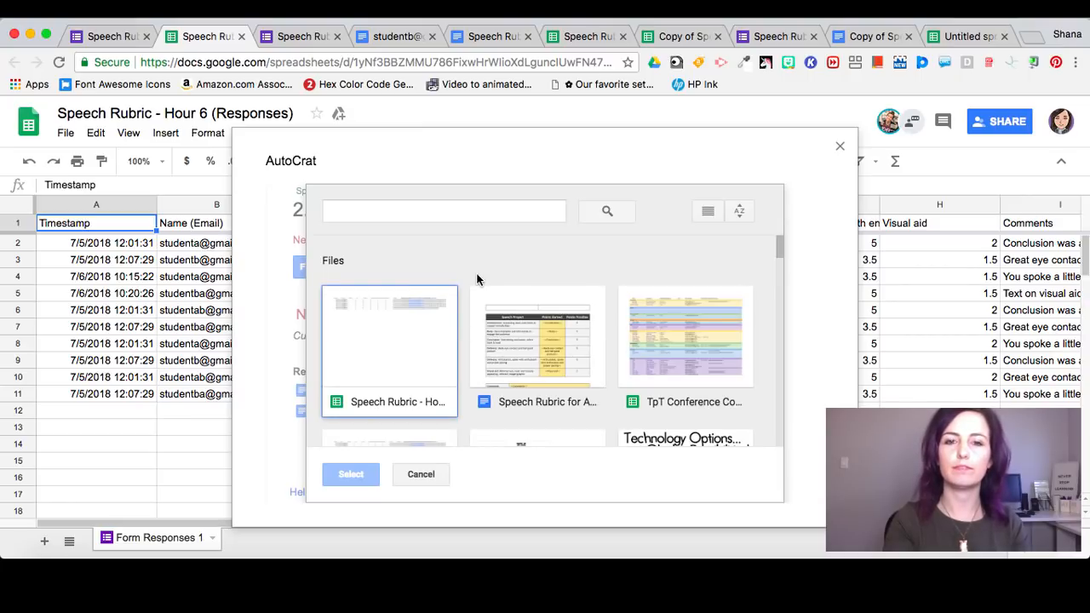
left_click(526, 372)
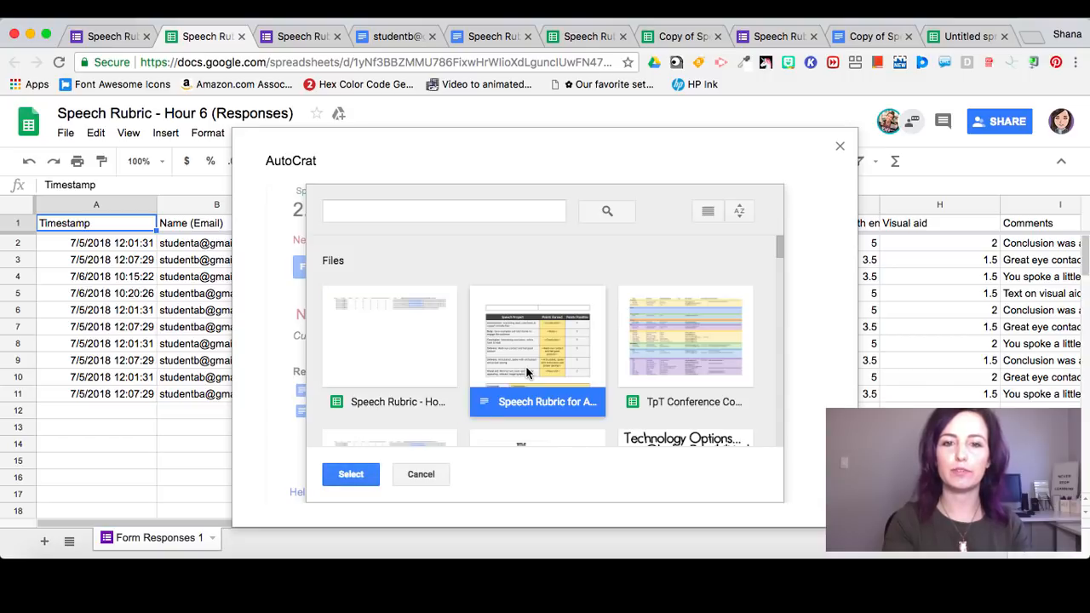
left_click(354, 476)
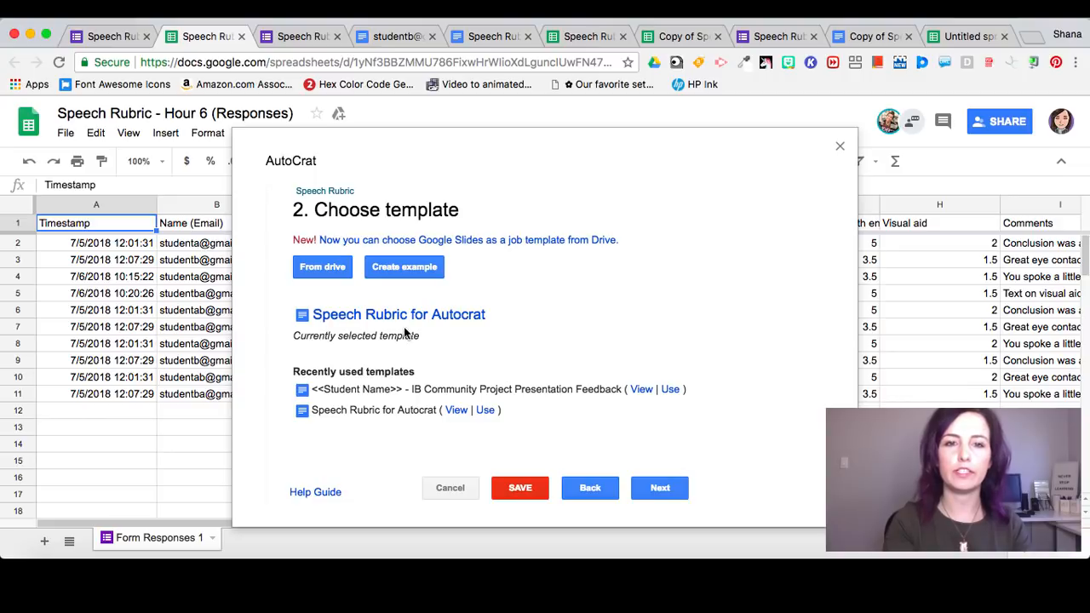
left_click(660, 489)
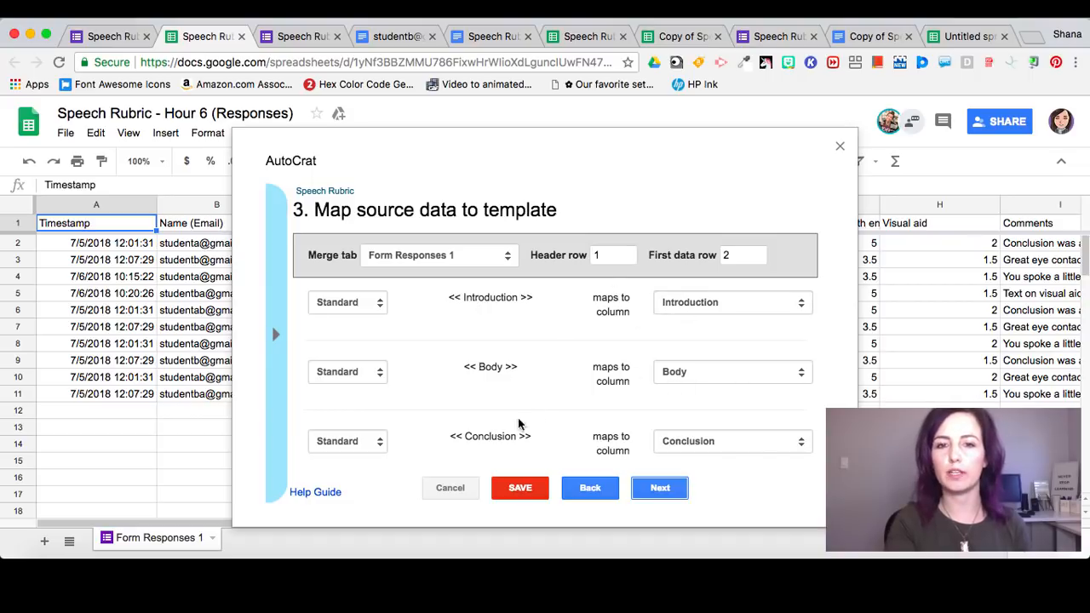
Check the mapping of template tags to Form Responses 1 columns, from Introduction to Comments, and accept it
scroll(669, 444, "down", 3)
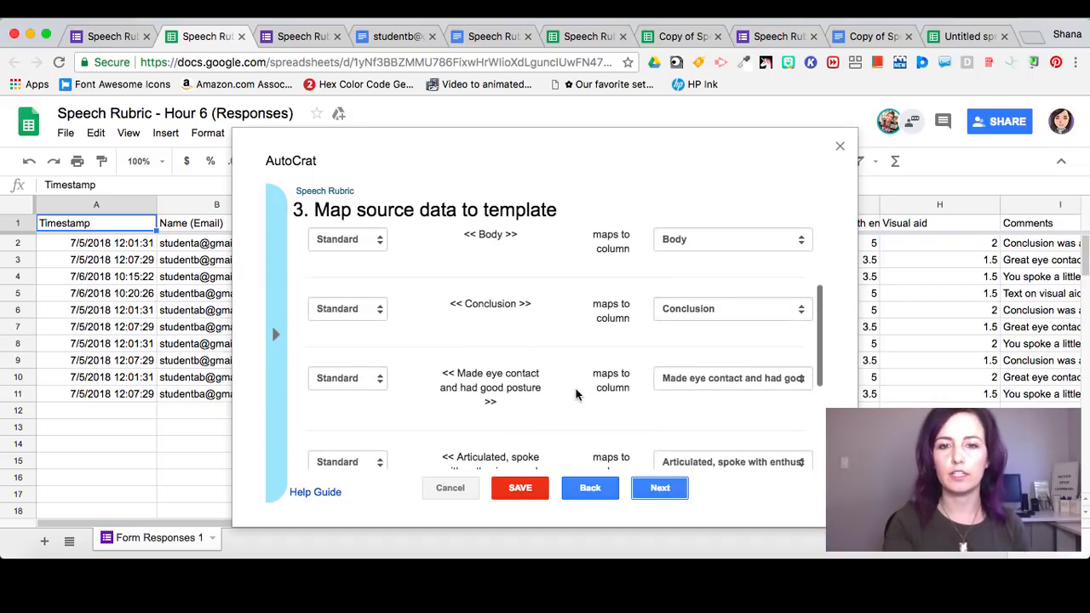
scroll(578, 393, "down", 3)
scroll(586, 403, "down", 1)
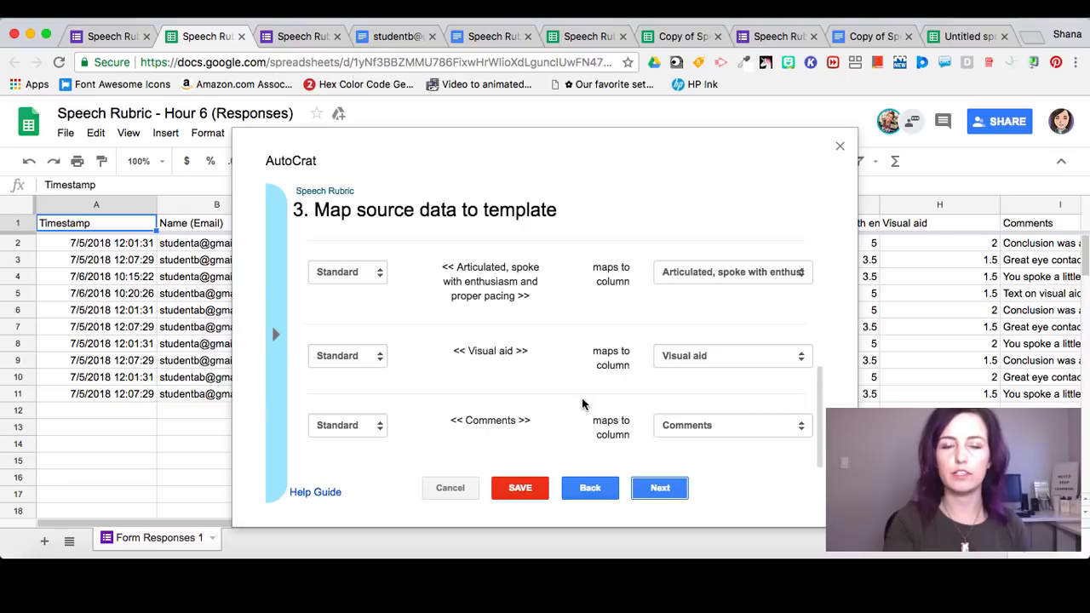
scroll(564, 389, "up", 10)
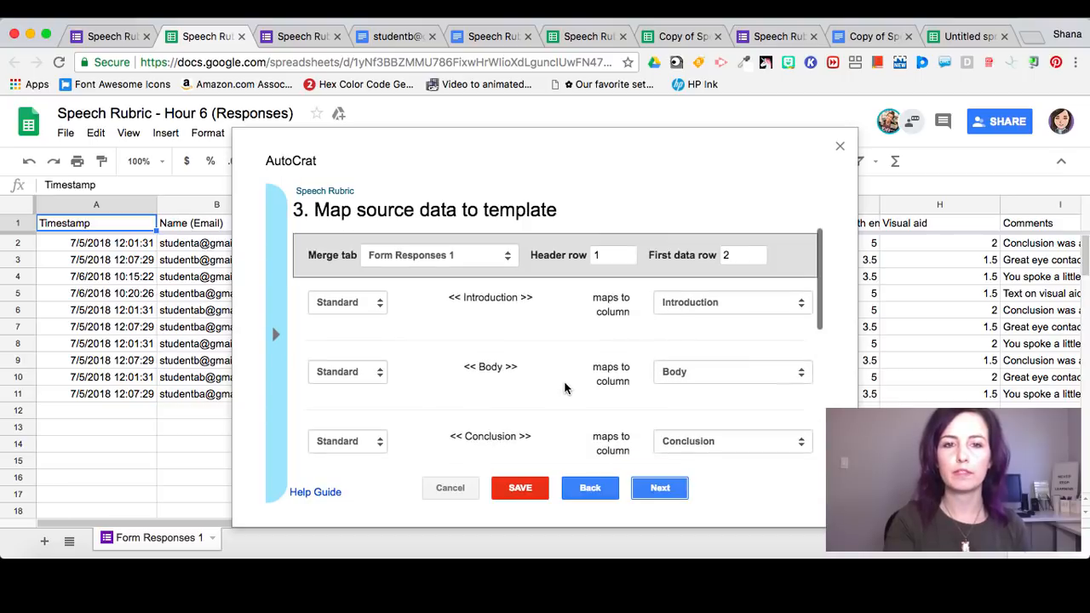
left_click(659, 490)
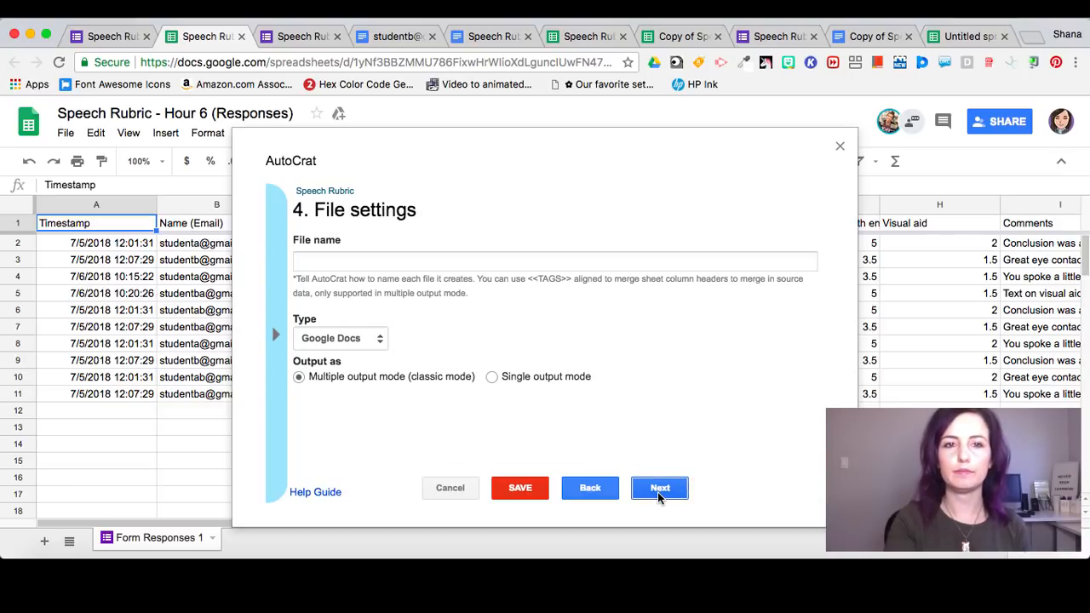
Set the output file name to "<<Name (Email)>> - Speech Rubric", copying the tag text from the first question's title in the form editor
left_click(406, 263)
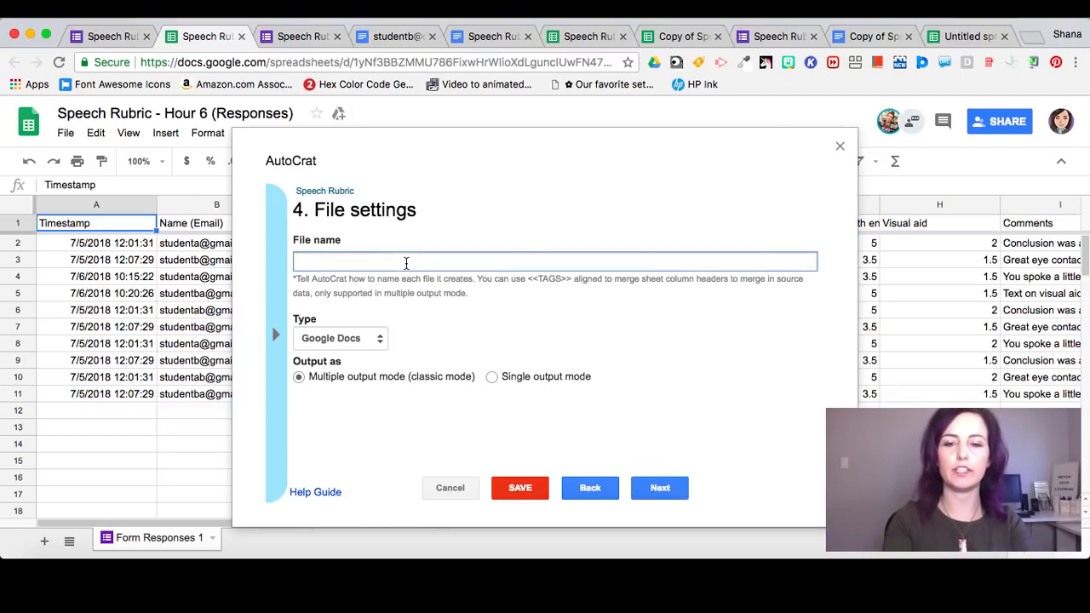
type("<<")
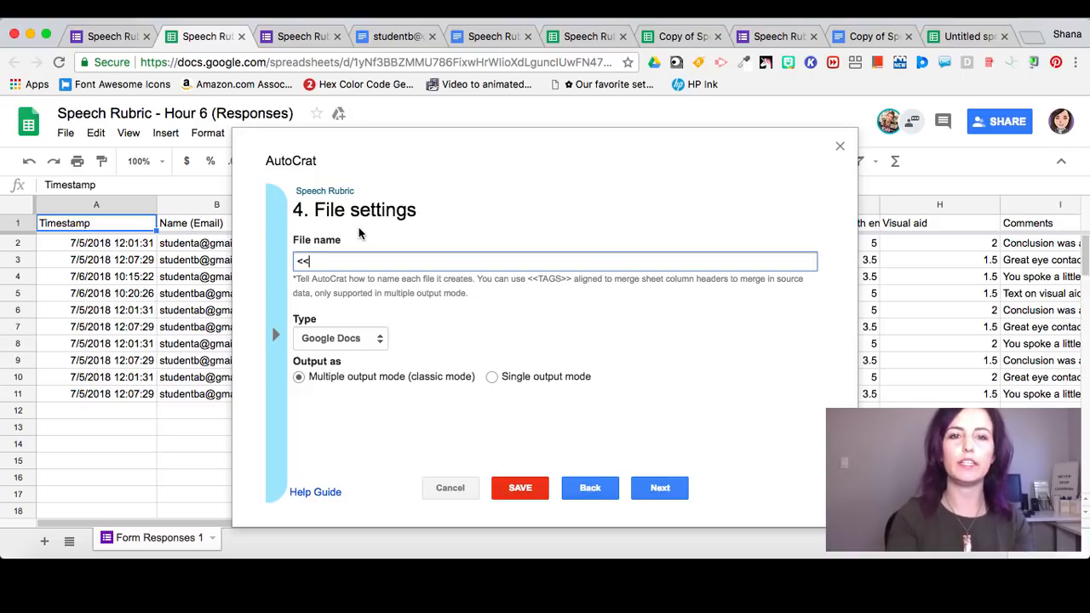
left_click(122, 38)
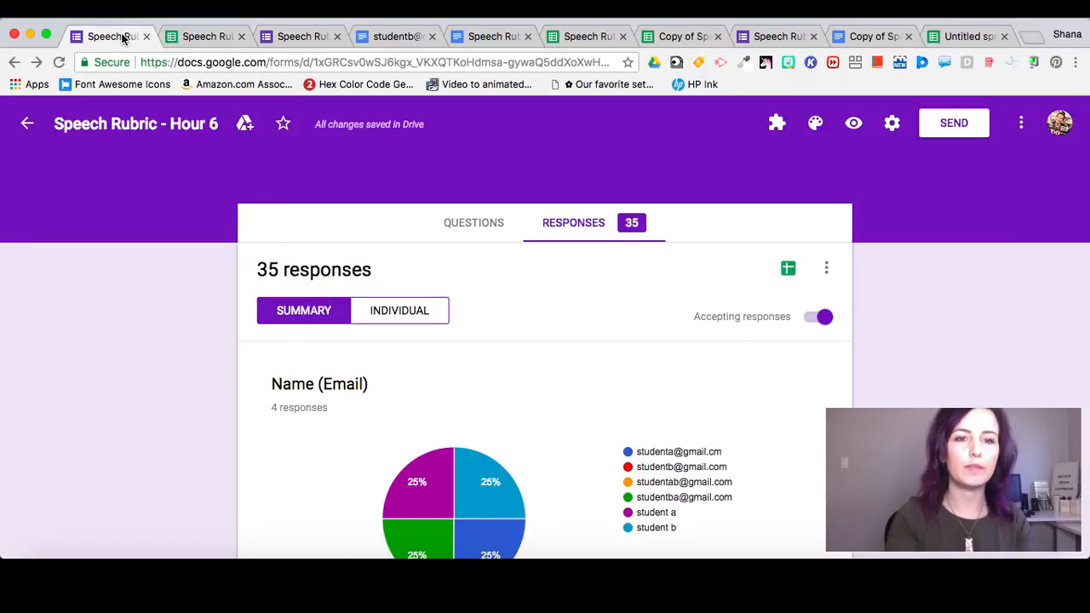
left_click(479, 227)
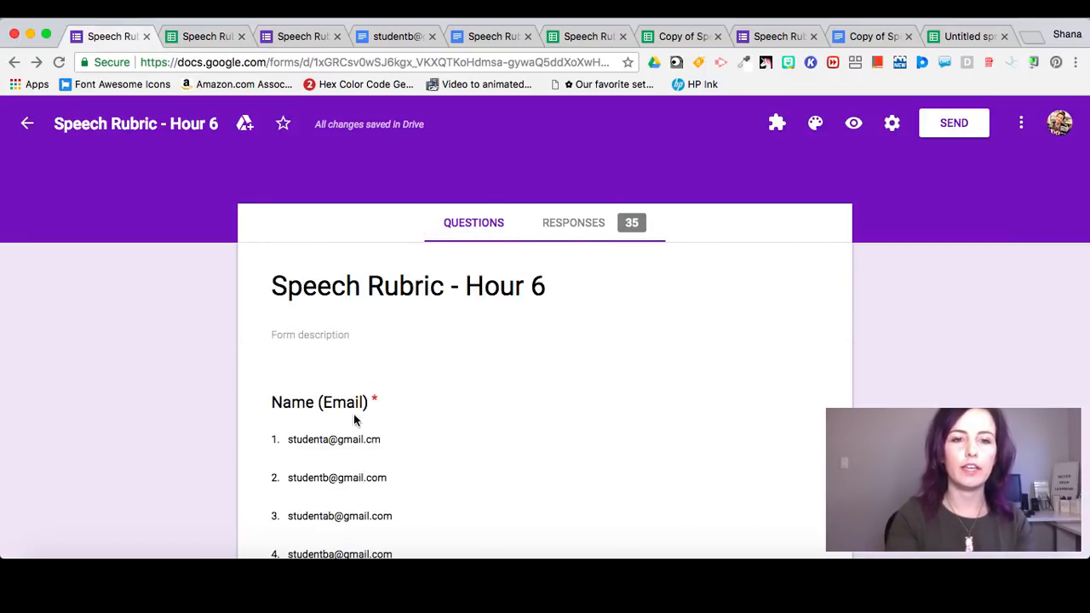
left_click(315, 408)
key("ctrl+c")
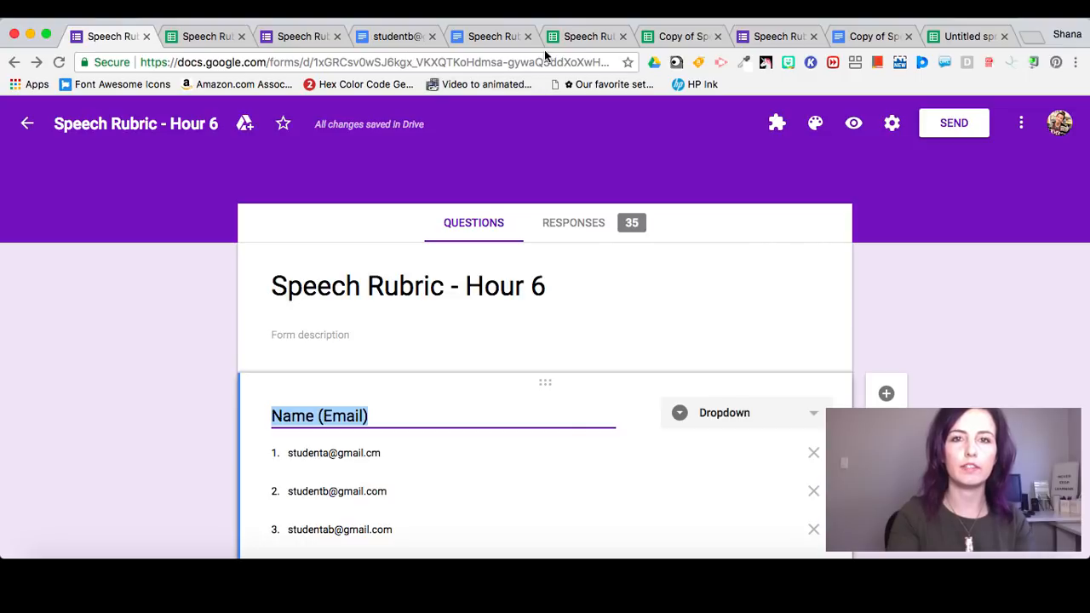
left_click(223, 42)
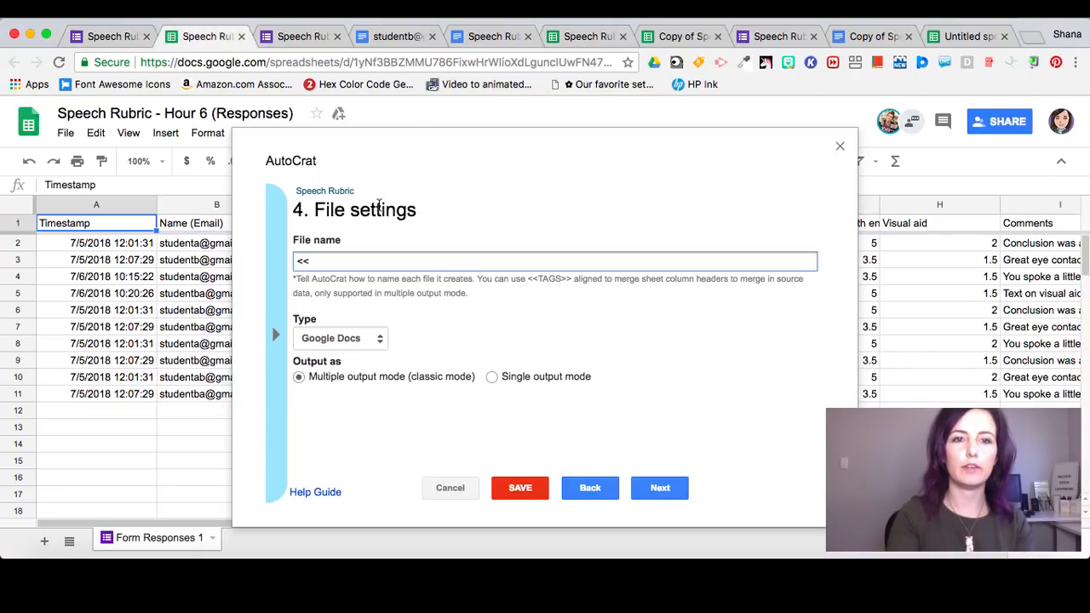
key("ctrl+v")
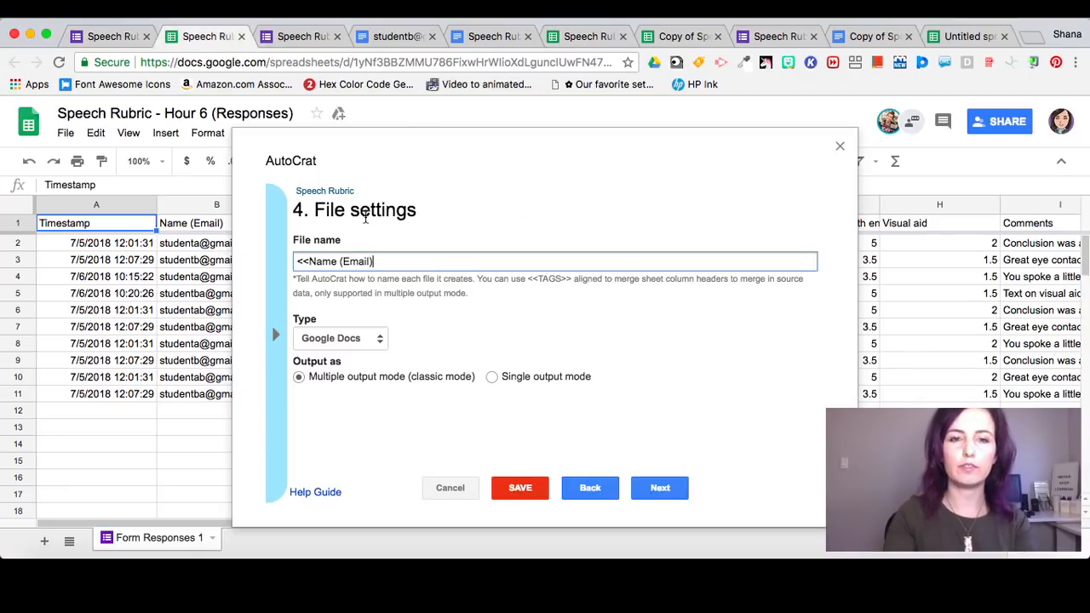
type(">>")
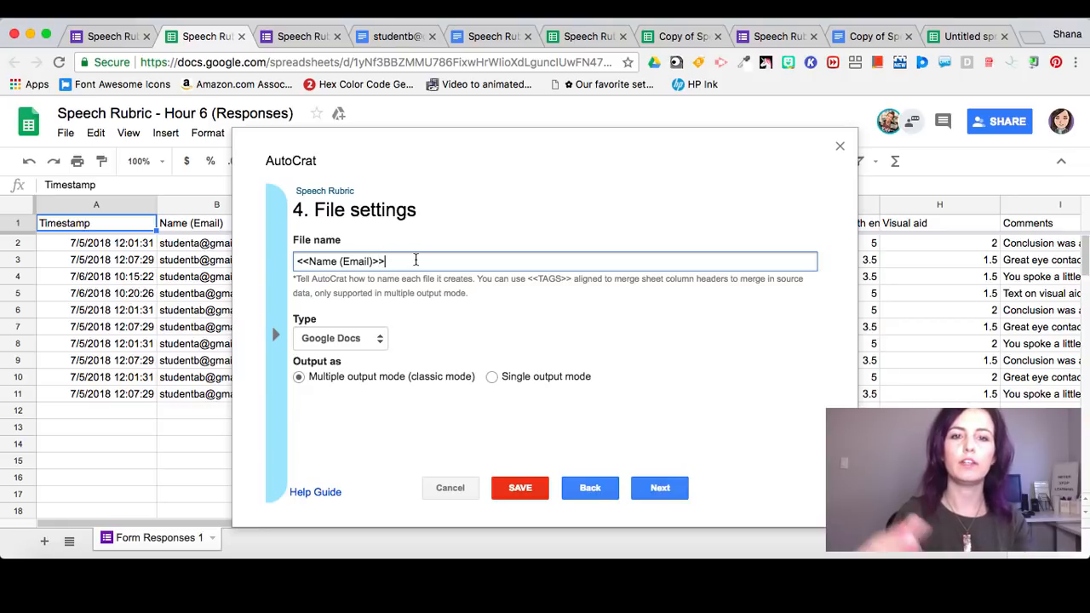
type(" - Speech Rb")
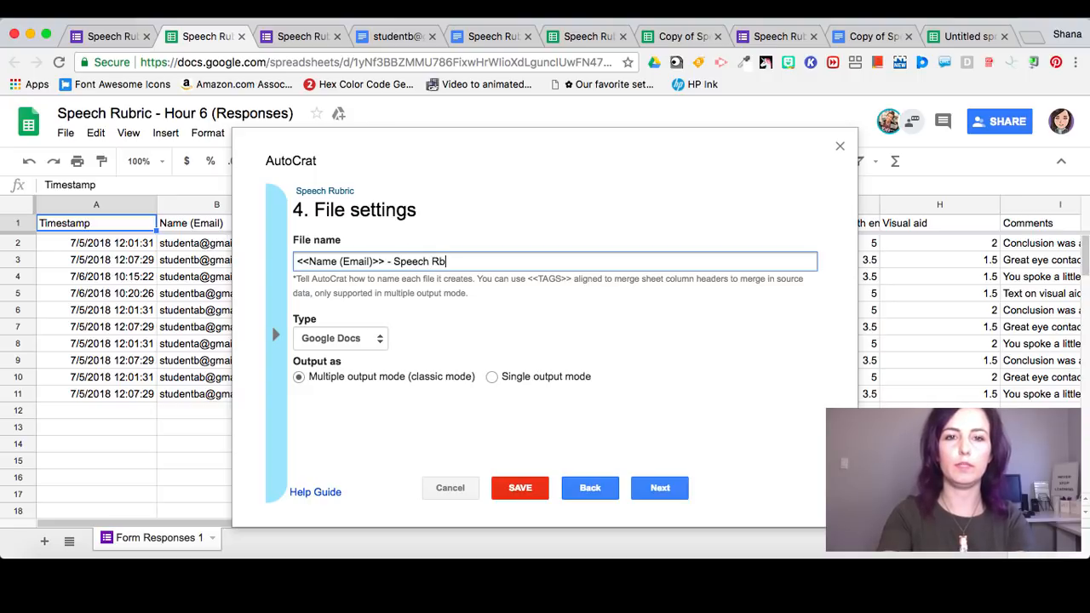
key("BackSpace")
type("ubric")
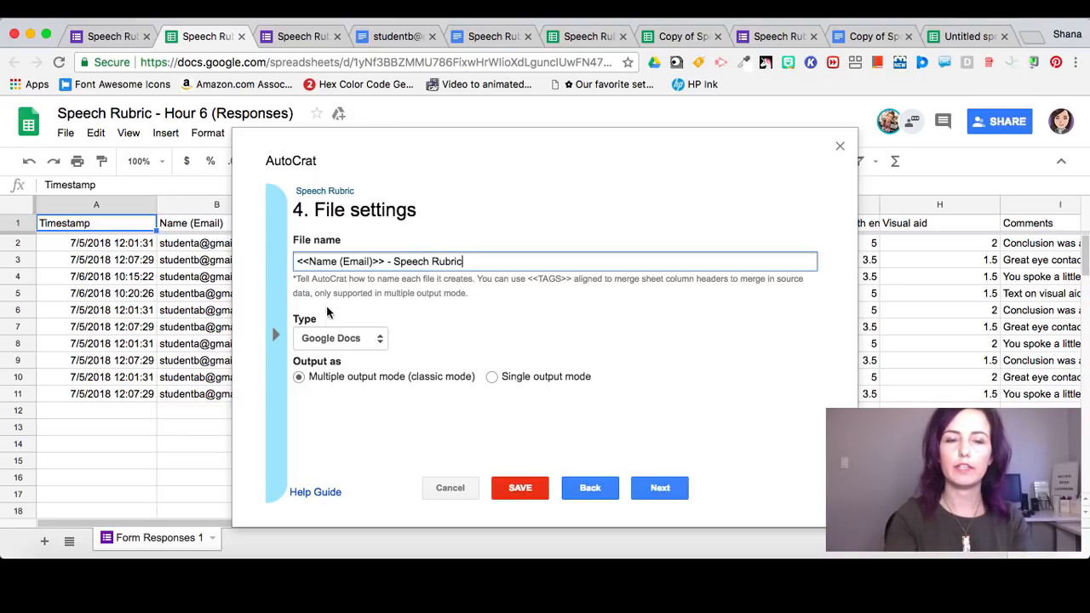
Keep Google Docs as the output type with multiple output mode and accept the file settings
left_click(332, 342)
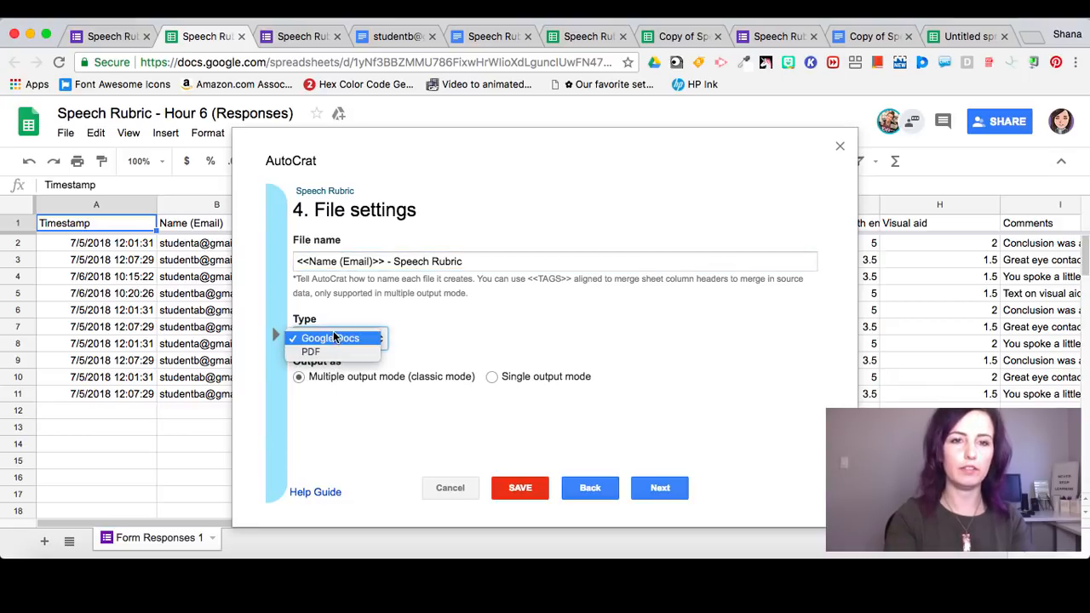
left_click(335, 338)
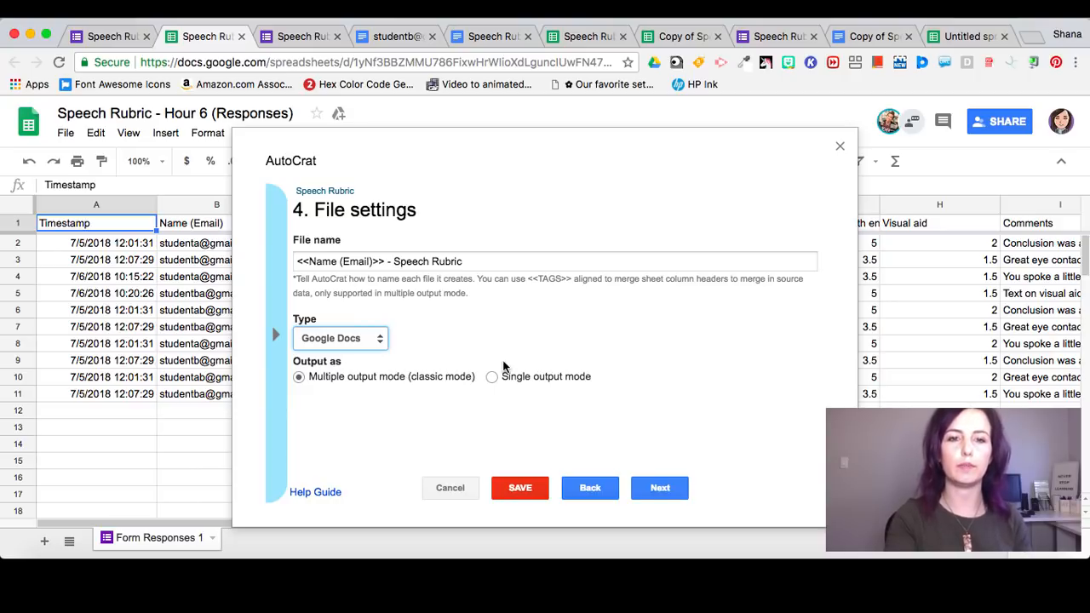
left_click(669, 489)
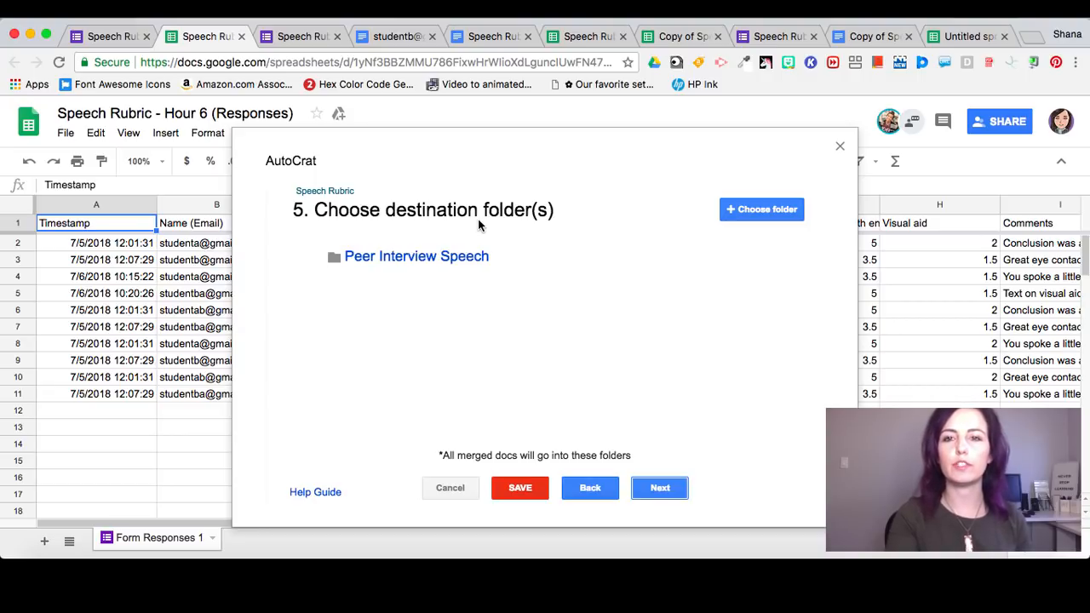
Accept Peer Interview Speech as the destination folder and skip the optional dynamic folder reference and merge condition
mouse_move(499, 259)
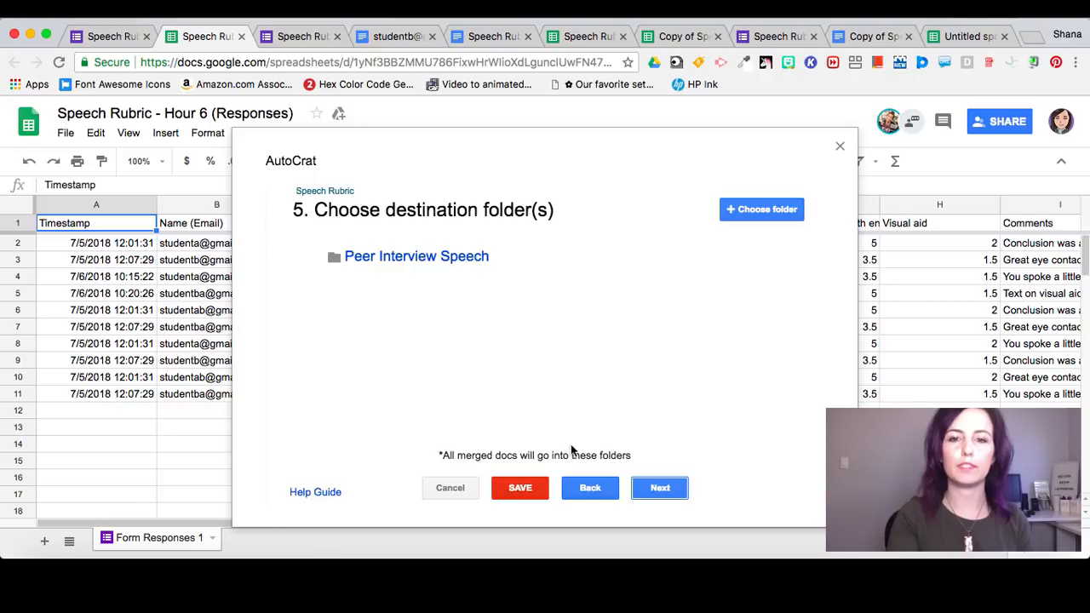
left_click(660, 487)
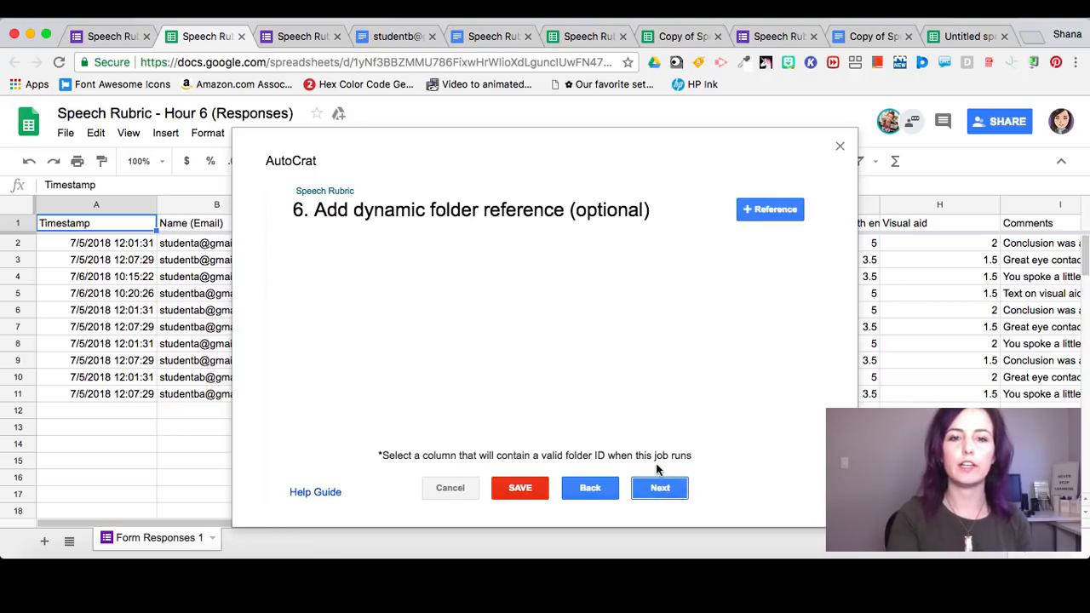
left_click(671, 491)
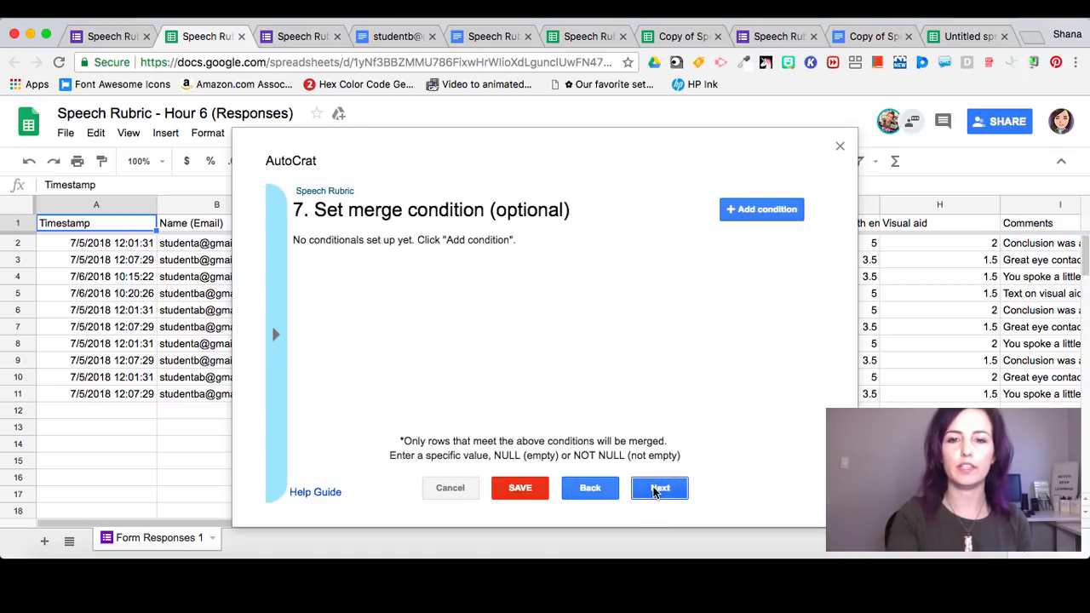
left_click(655, 491)
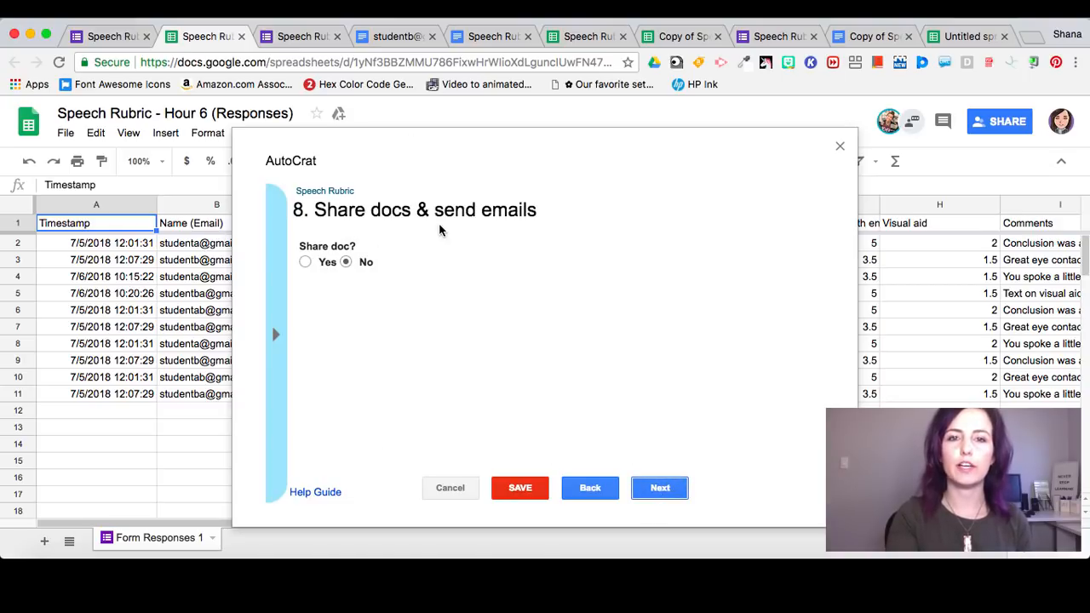
Turn on document sharing as a view only doc, with collaborators allowed to re-share
left_click(306, 261)
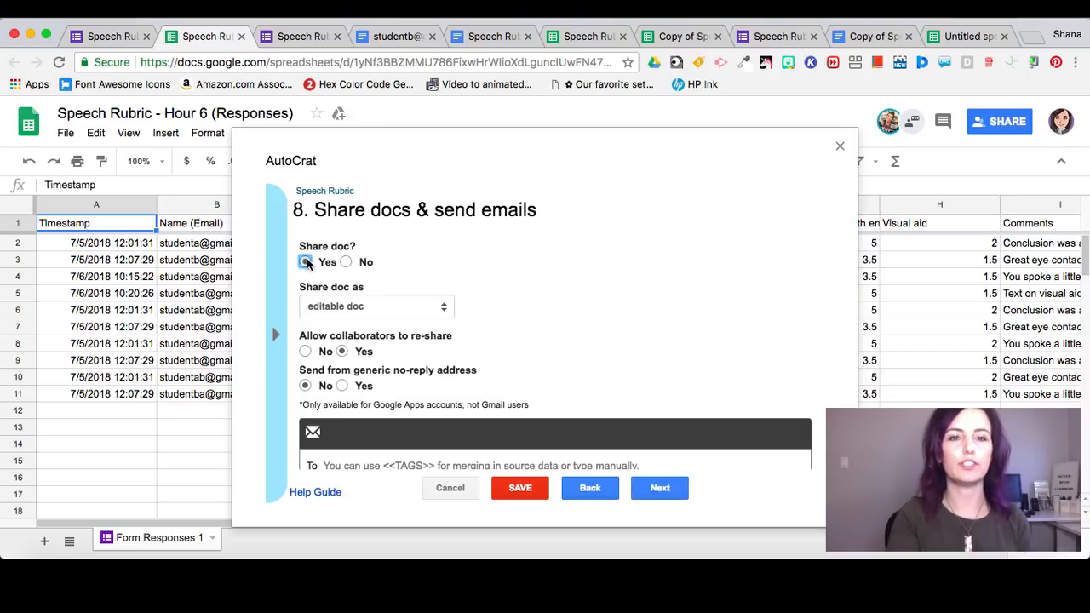
left_click(340, 306)
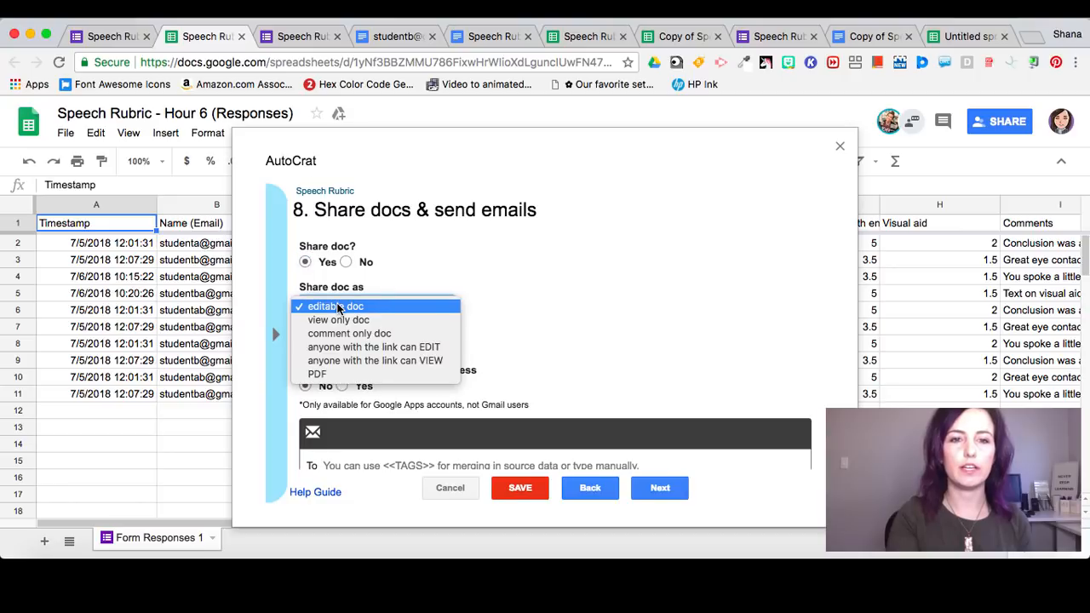
left_click(354, 321)
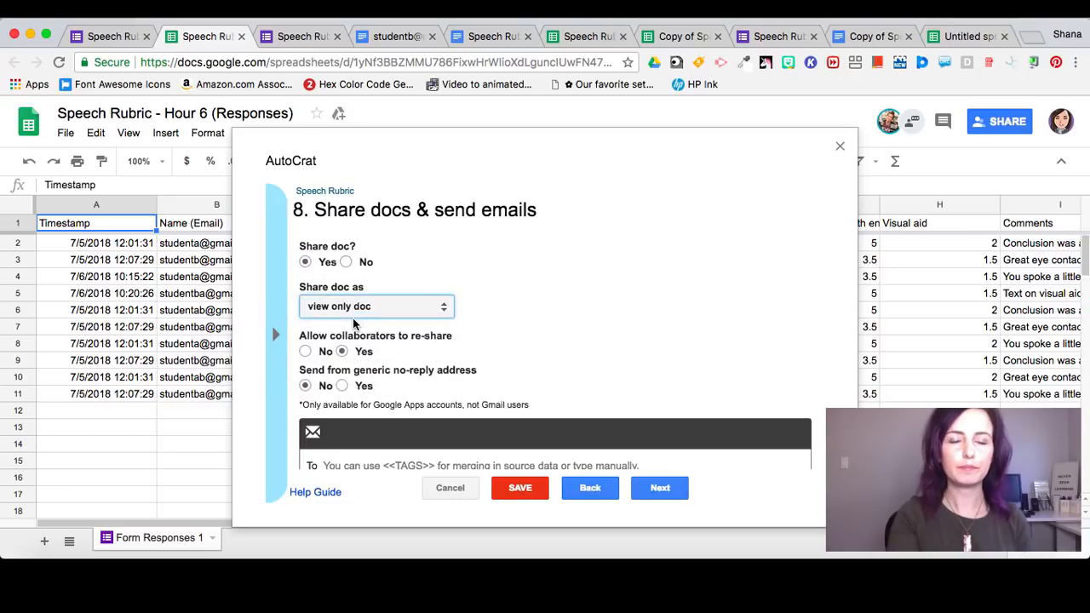
left_click(341, 351)
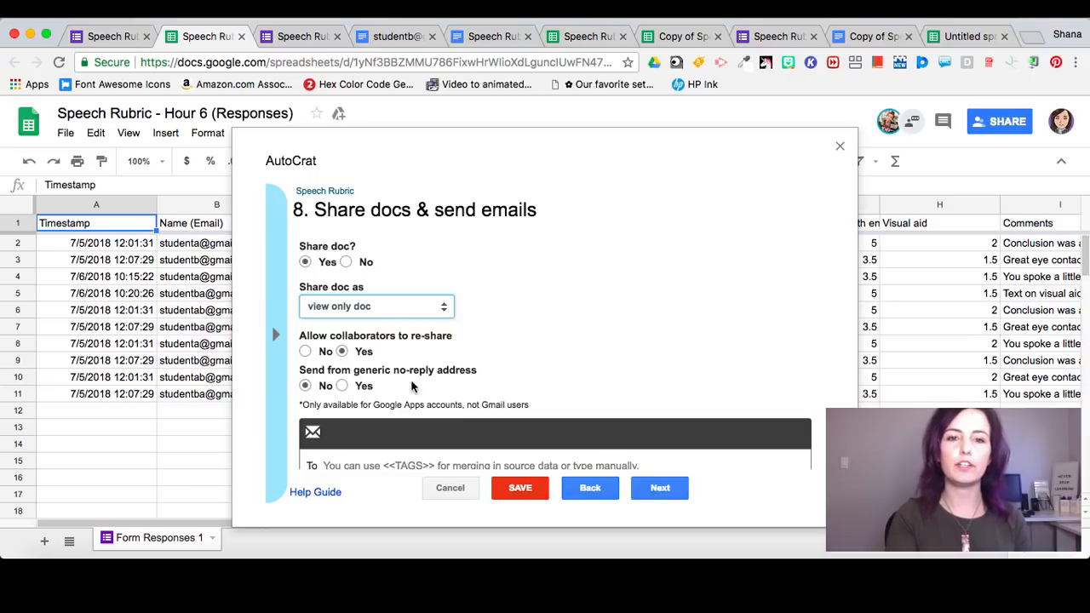
Review the email options and choose to send from the generic no-reply address
scroll(470, 374, "down", 2)
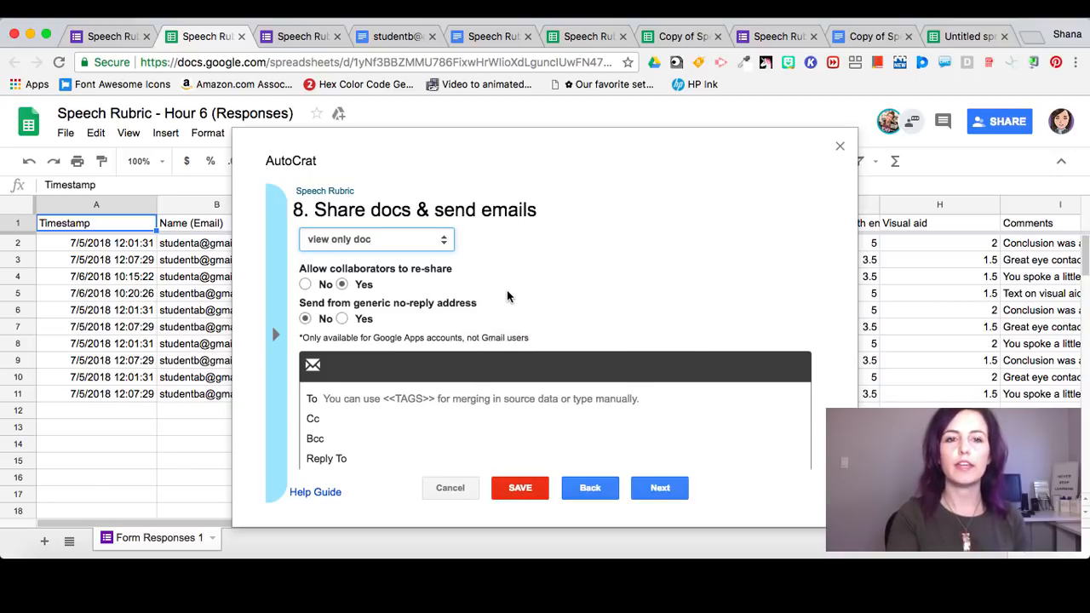
scroll(490, 340, "down", 4)
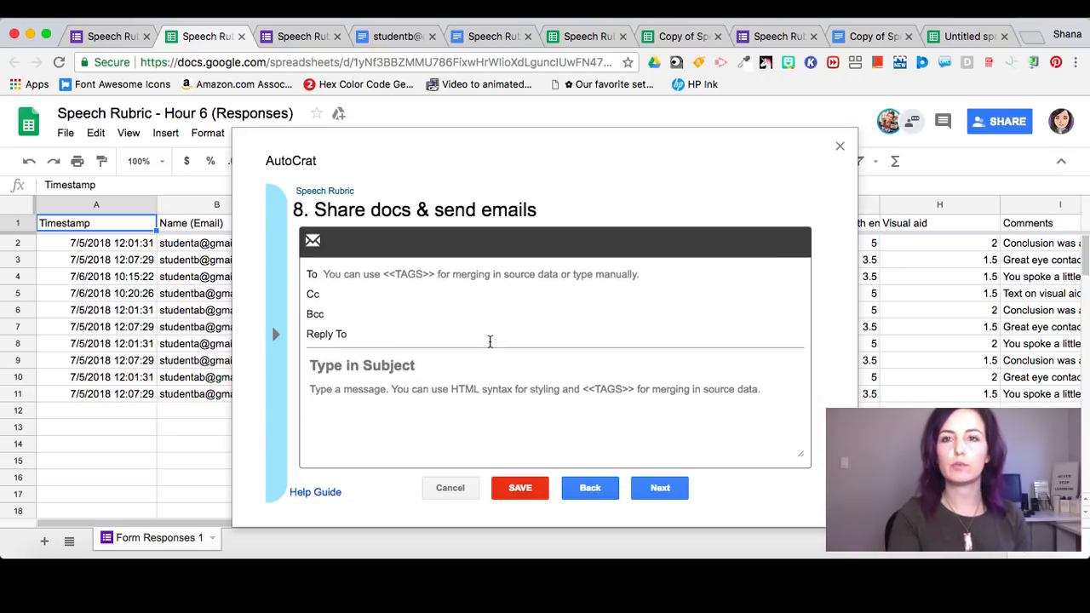
scroll(490, 341, "up", 2)
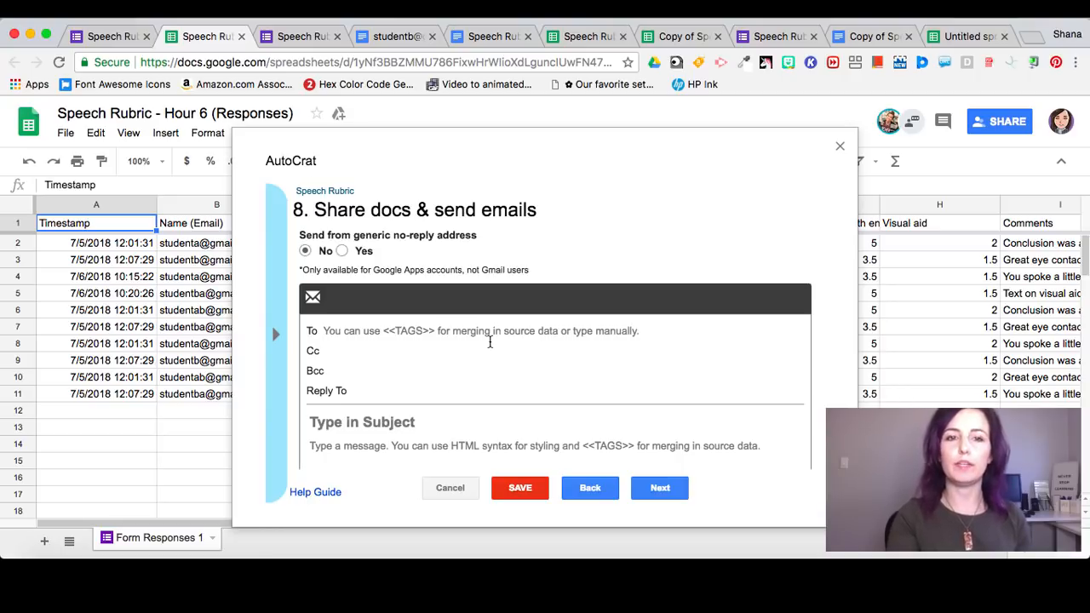
left_click(341, 250)
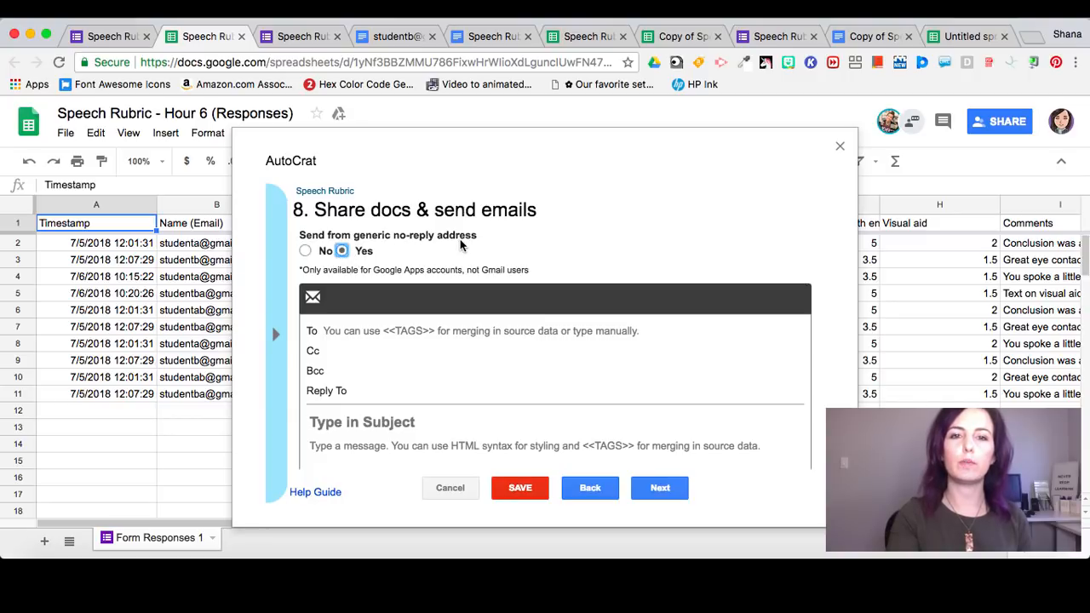
Address the notification email to the merge tag "<<Name (Email)>>"
left_click(378, 331)
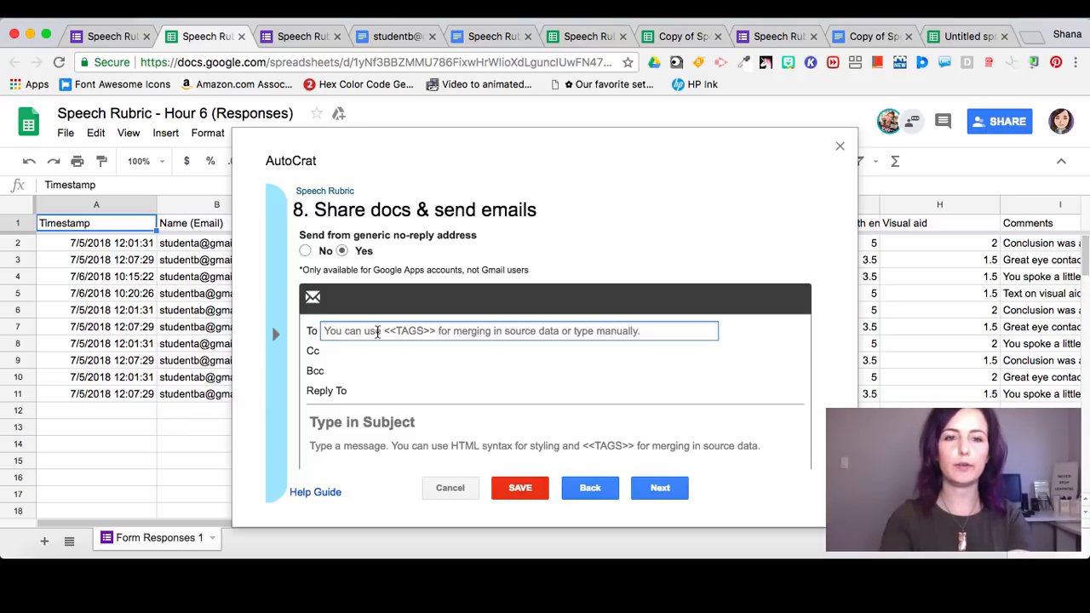
type("<<")
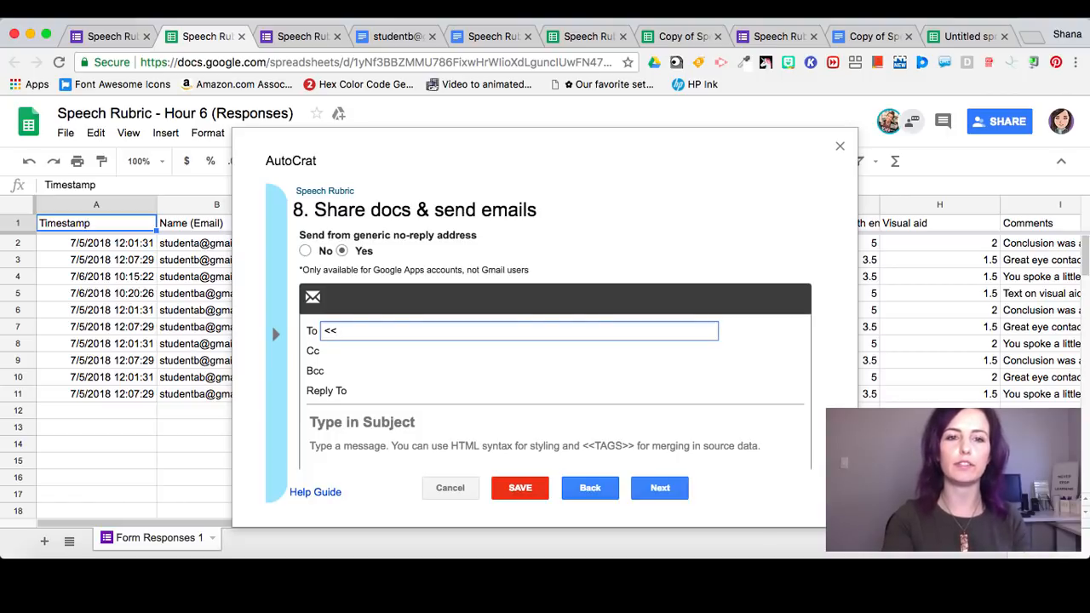
key("BackSpace")
key("BackSpace")
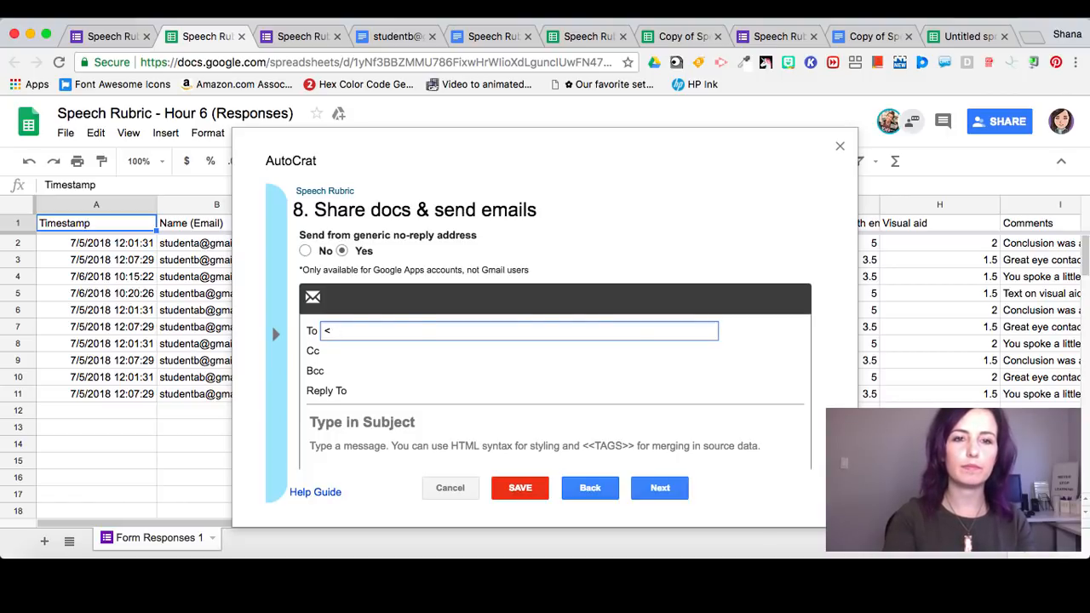
type("<<")
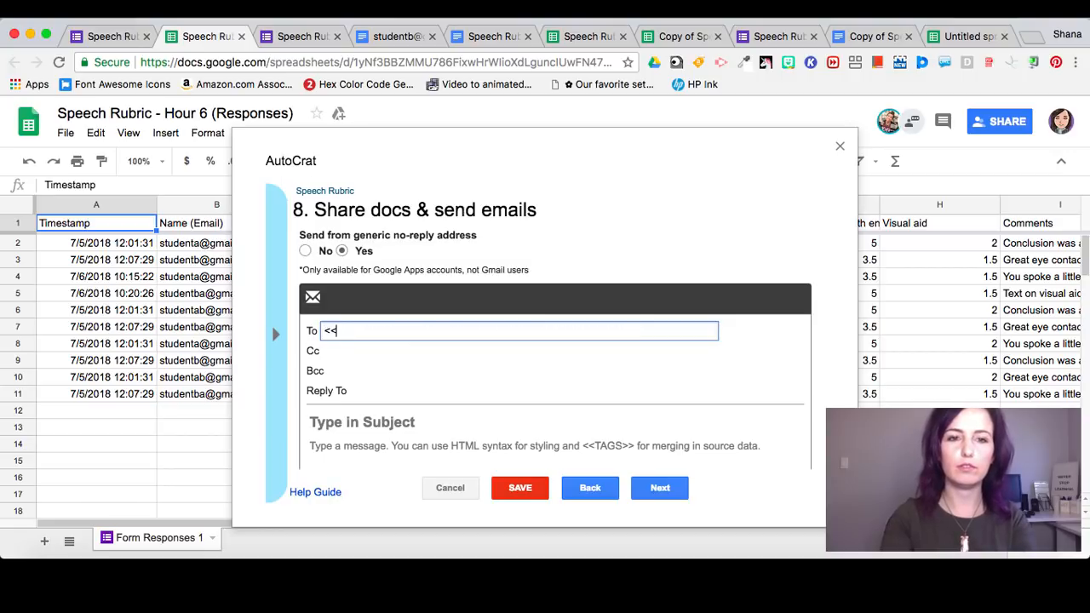
type("Name (Email)>>")
Set the email subject to "Speech Rubric", leave the message empty and check the sharing and email settings
left_click(424, 420)
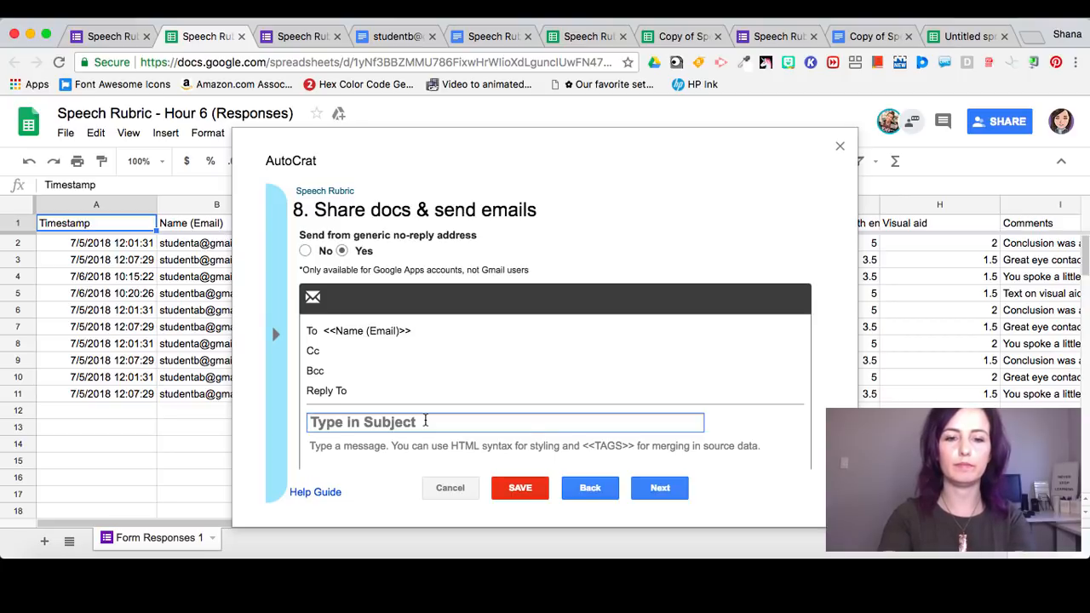
type("Speech Rubric")
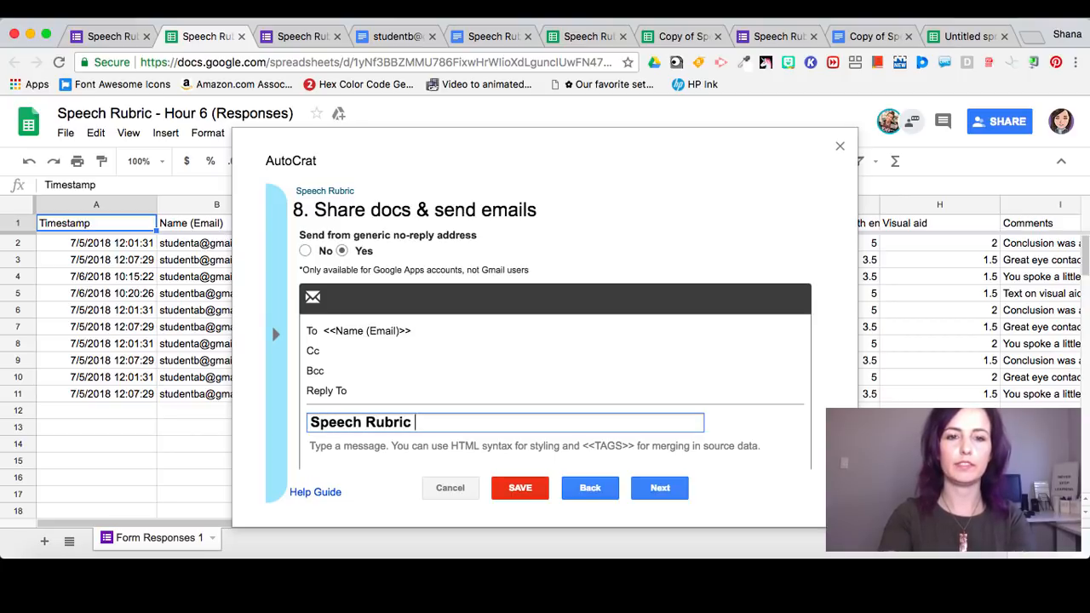
scroll(523, 451, "down", 2)
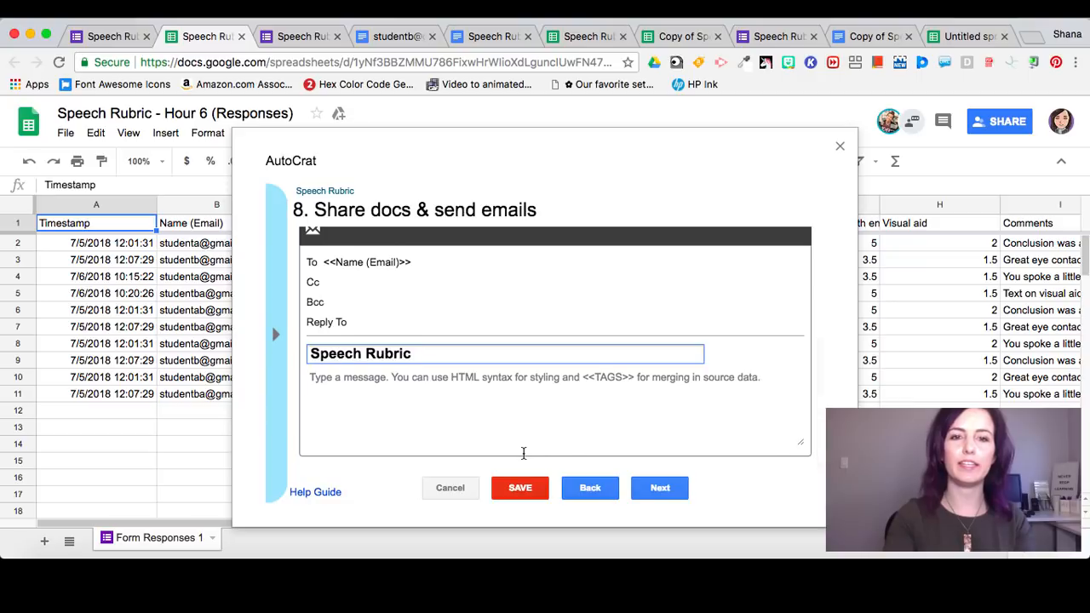
scroll(522, 453, "up", 3)
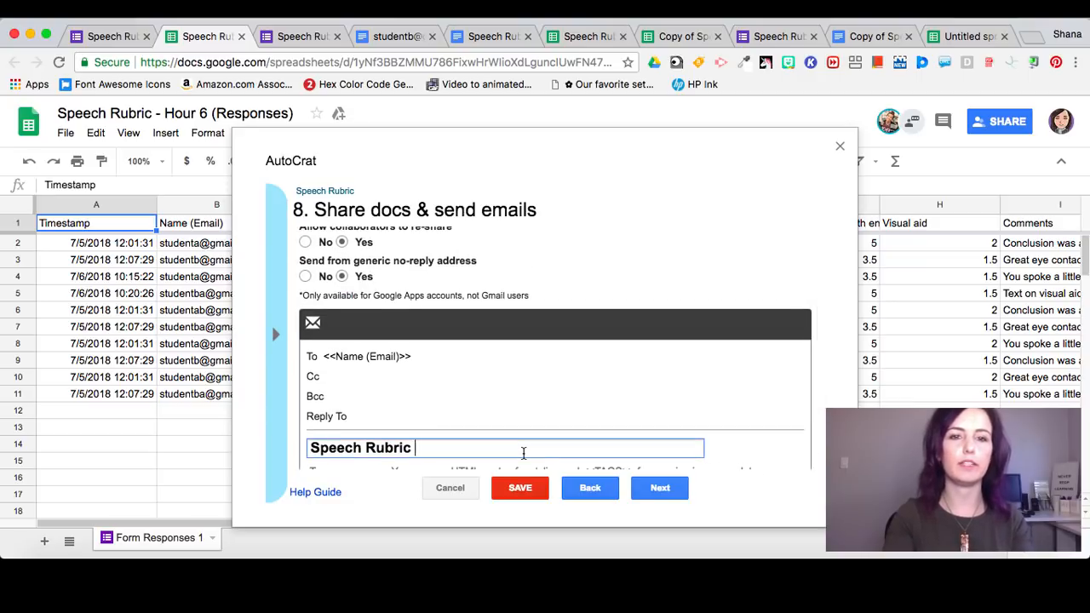
scroll(541, 378, "up", 2)
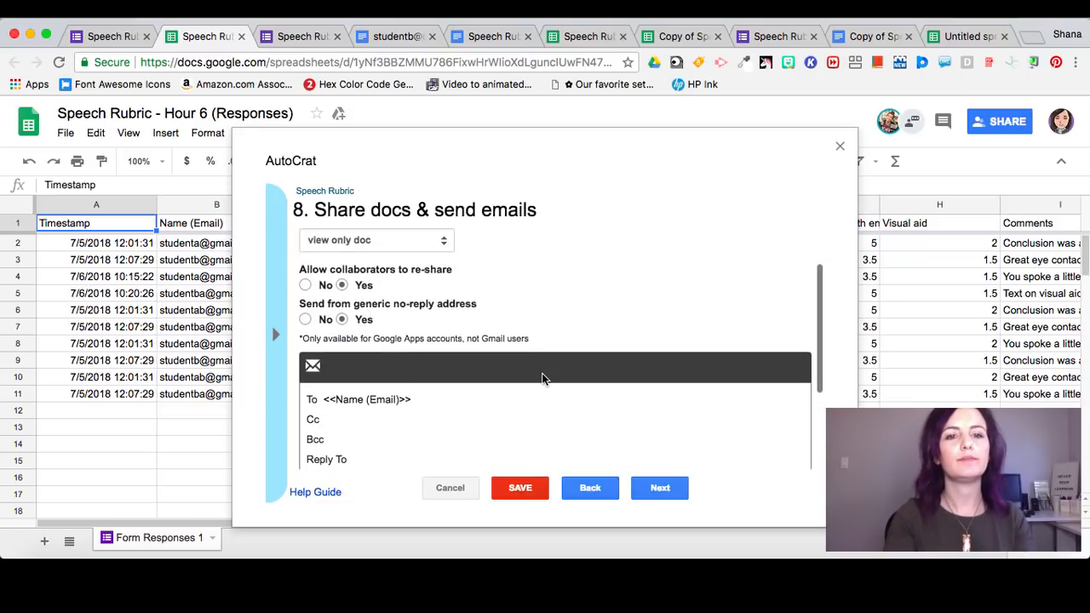
scroll(541, 372, "up", 2)
scroll(541, 373, "down", 5)
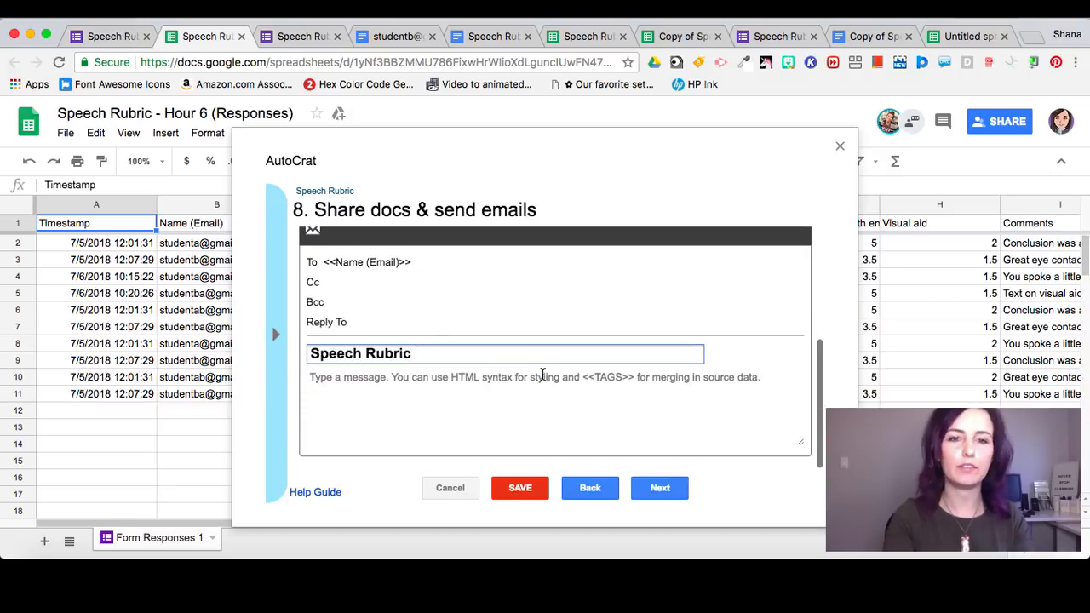
scroll(657, 368, "up", 2)
scroll(660, 367, "down", 2)
Accept the sharing settings and save the job with the form and time triggers off, closing autoCrat
left_click(660, 487)
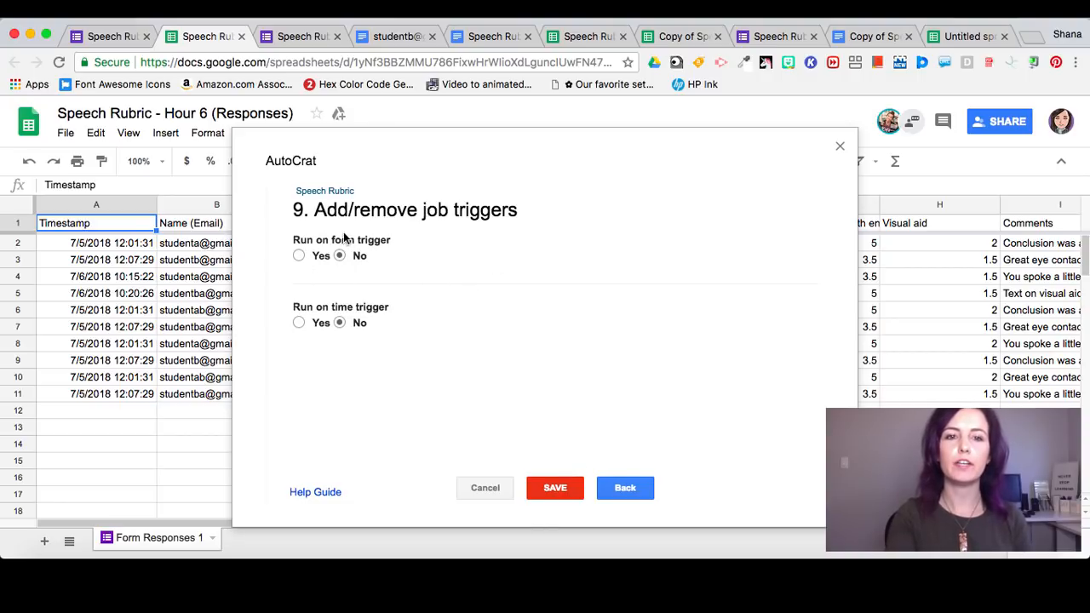
left_click(555, 487)
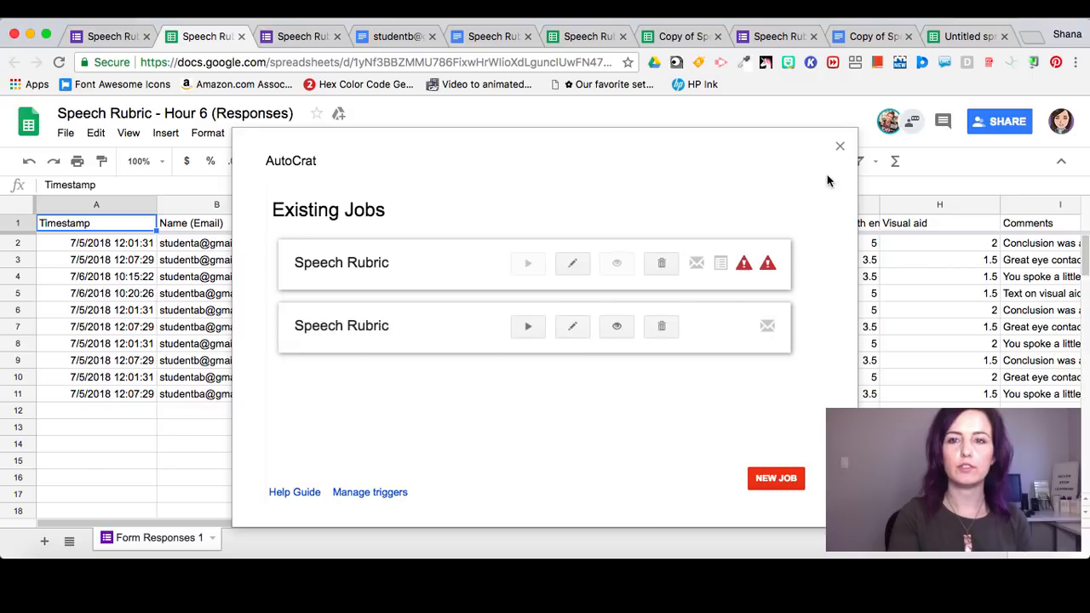
left_click(839, 149)
Look over the merged document ID, URL, link and status columns of the responses sheet and return to its first columns
left_click_drag(652, 521, 565, 522)
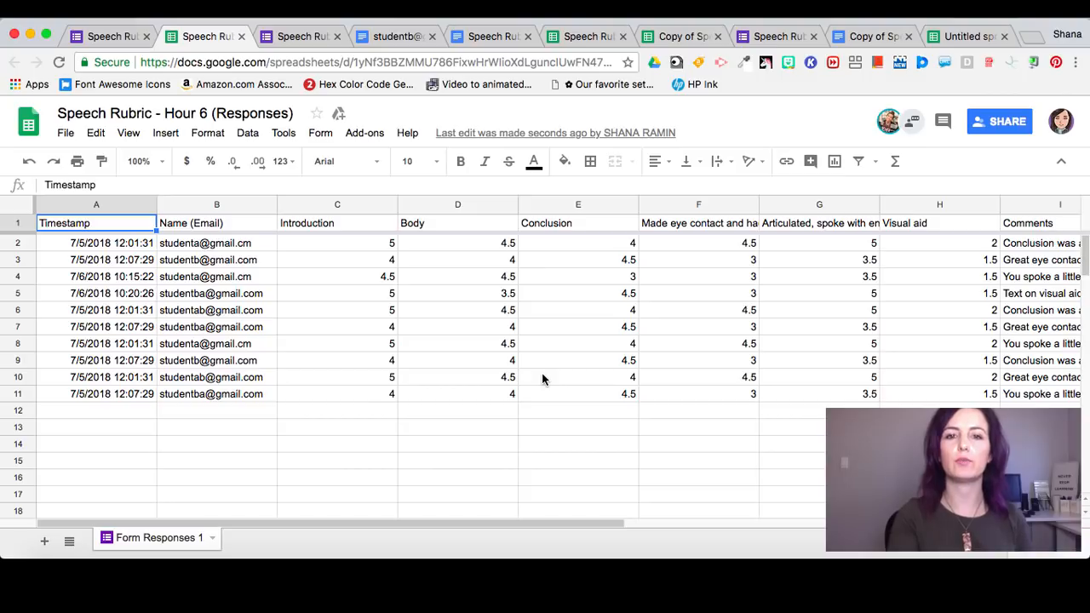
left_click_drag(613, 520, 813, 511)
left_click_drag(937, 516, 1027, 518)
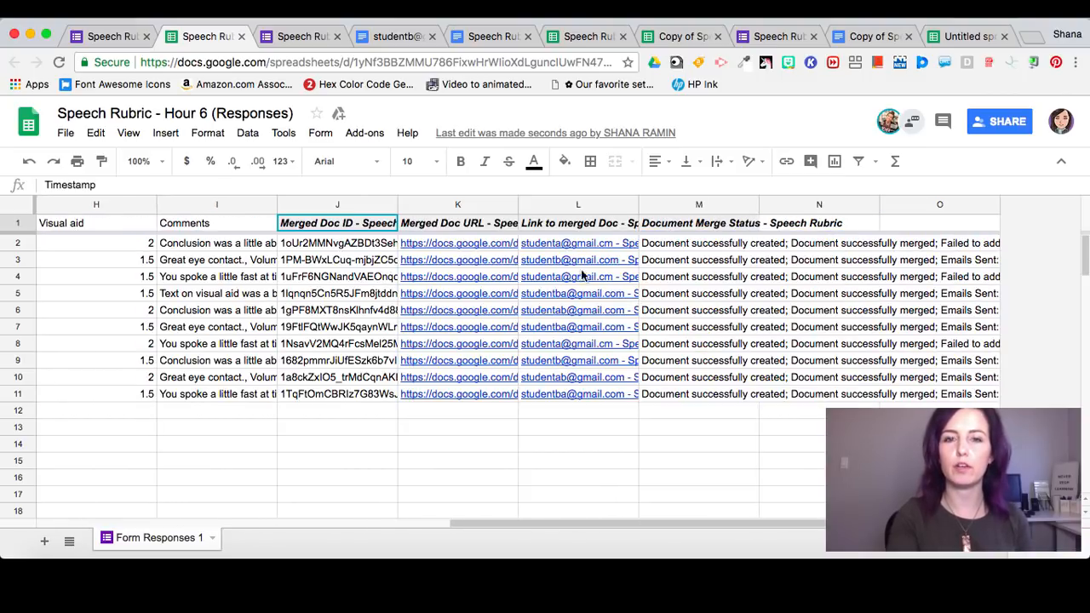
left_click_drag(474, 522, 109, 506)
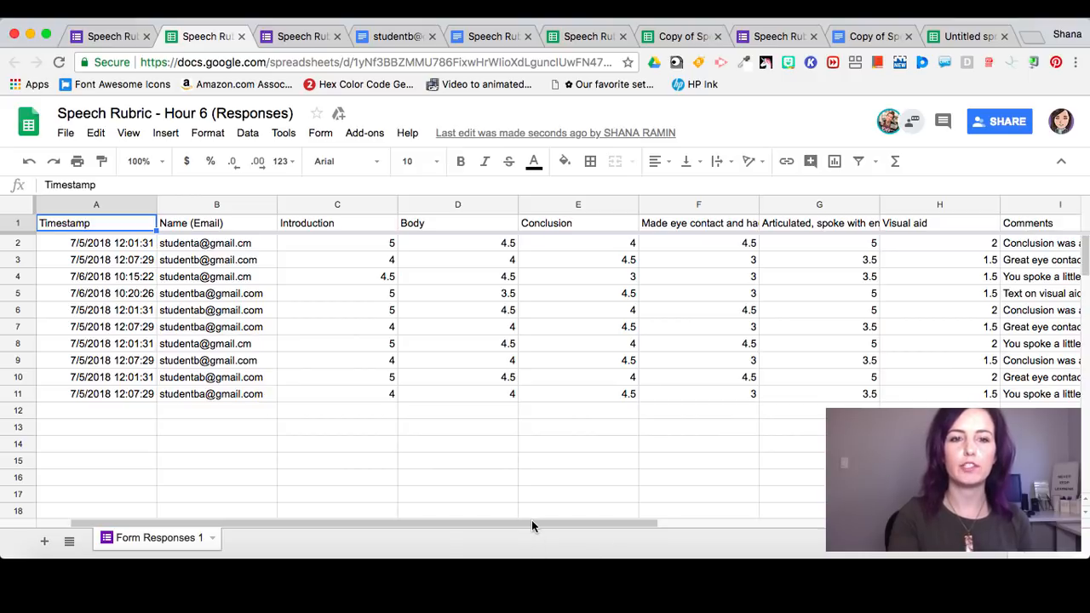
left_click_drag(532, 522, 436, 532)
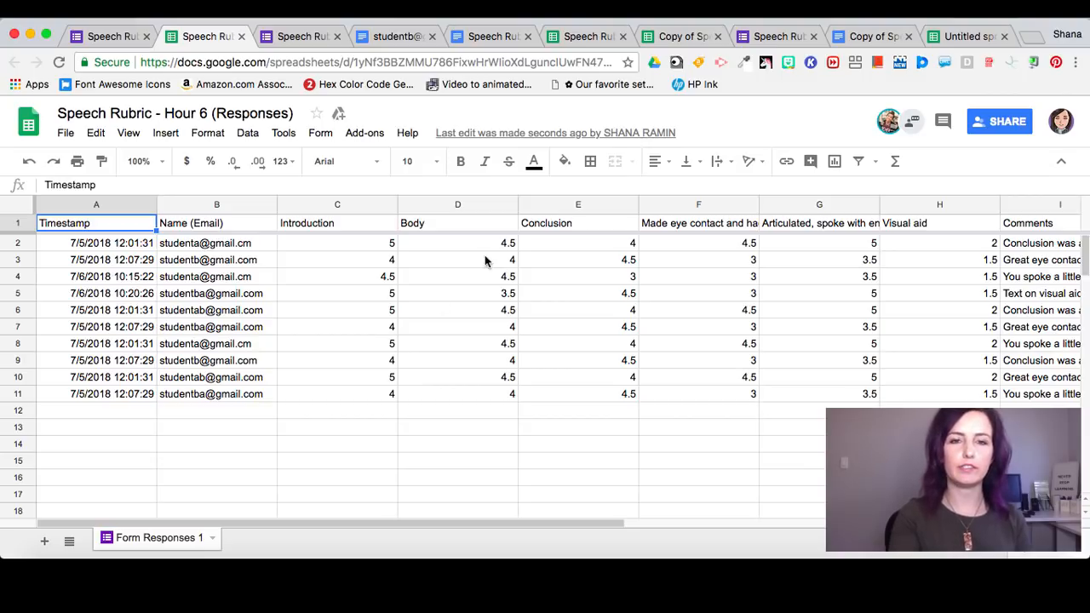
left_click_drag(621, 523, 584, 523)
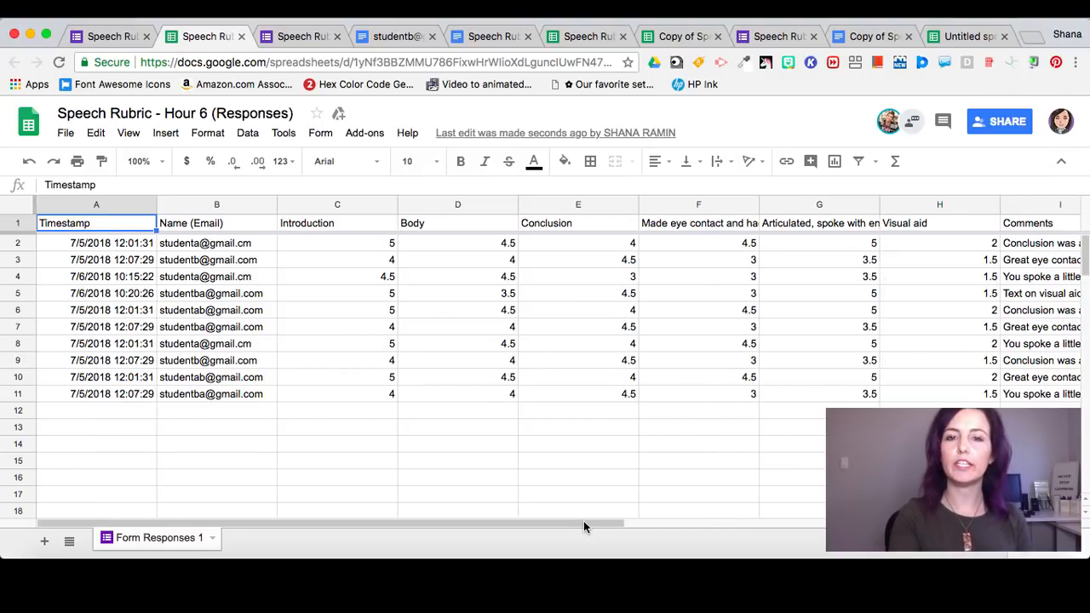
Reopen autoCrat, run the second Speech Rubric job in the existing jobs list and close the dialog
left_click(349, 138)
mouse_move(396, 285)
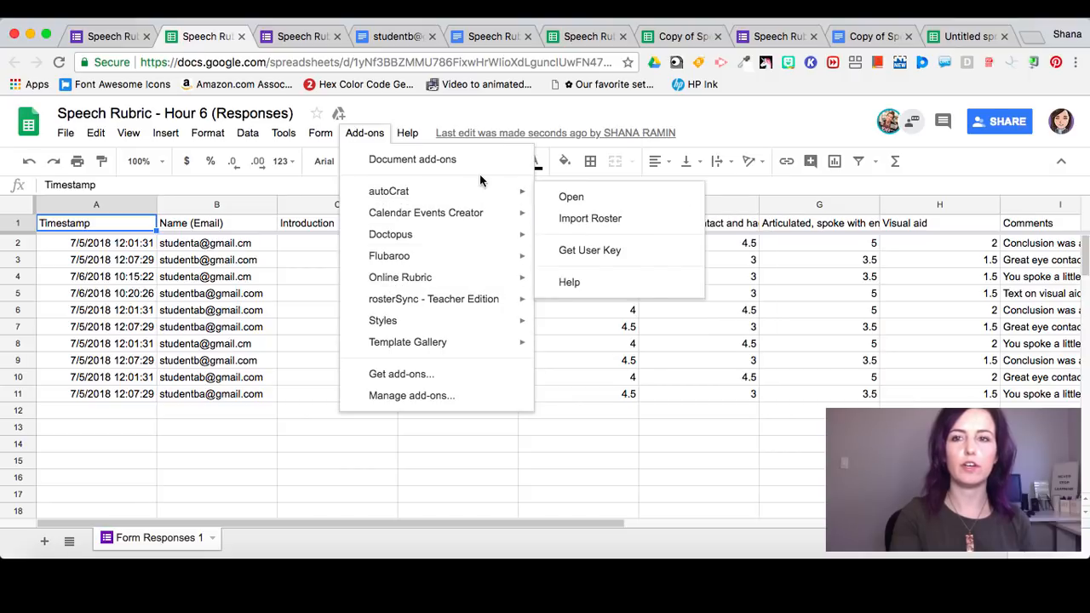
mouse_move(481, 194)
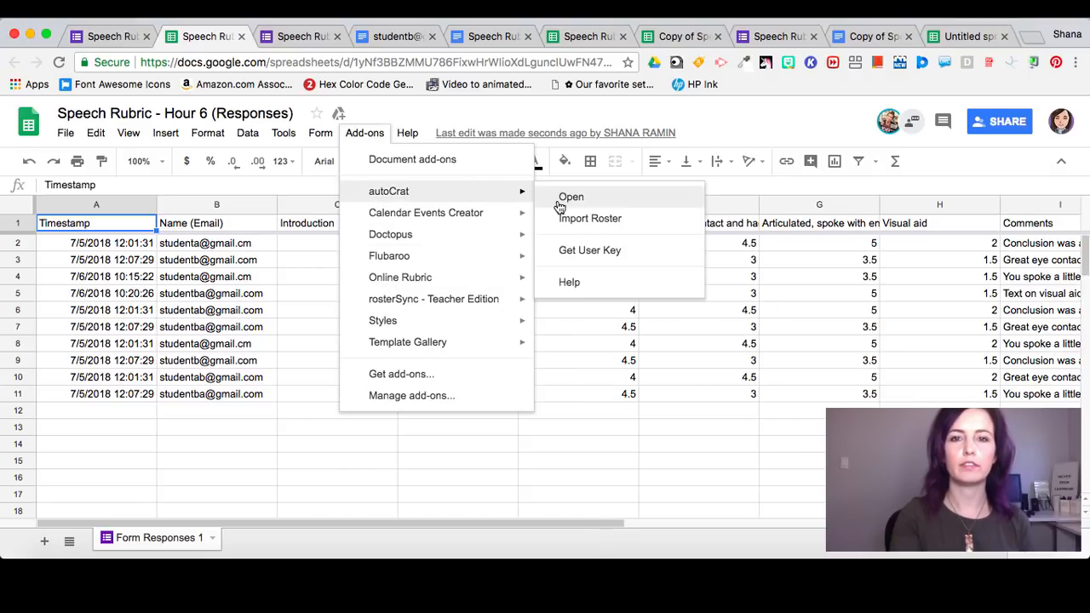
left_click(557, 199)
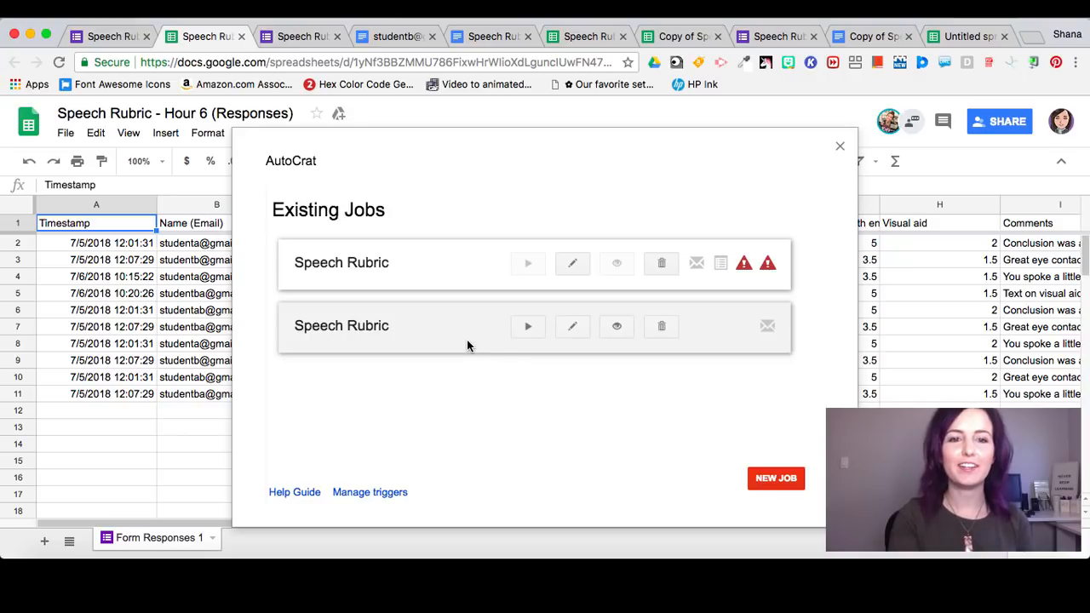
left_click(528, 329)
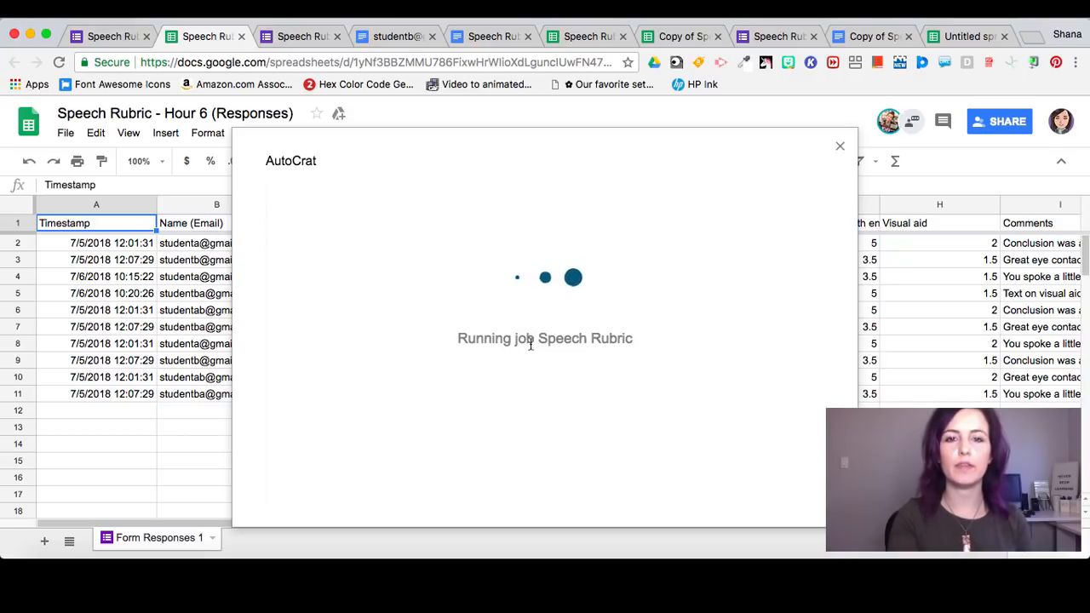
left_click(839, 145)
Open the merged document from row 2's Merged Doc URL, review its points and comments, and return to the responses sheet
left_click_drag(546, 527, 711, 520)
scroll(710, 521, "right", 2)
scroll(708, 522, "right", 6)
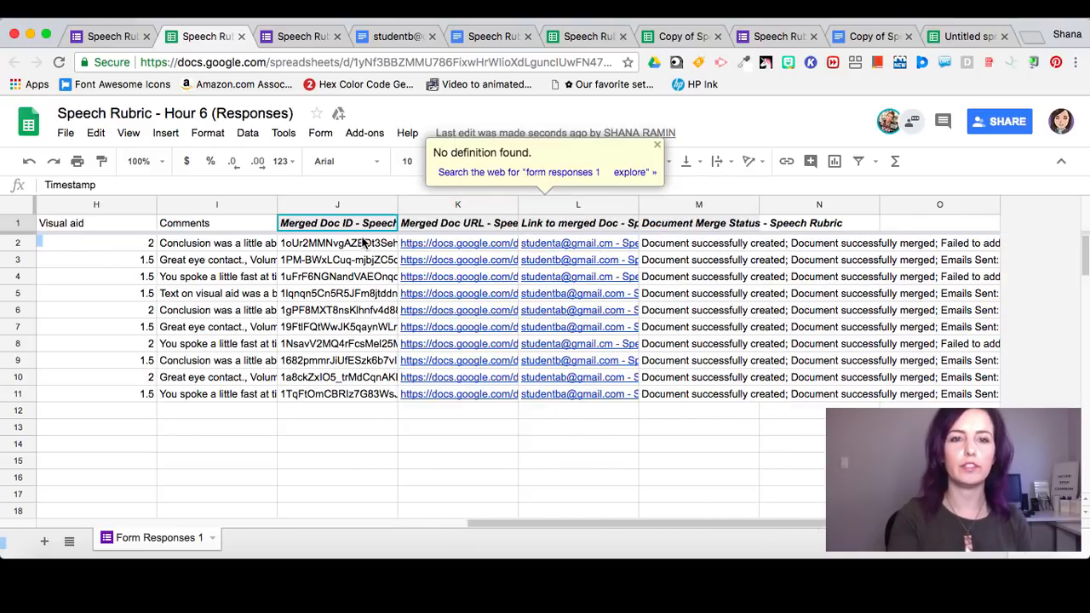
mouse_move(476, 260)
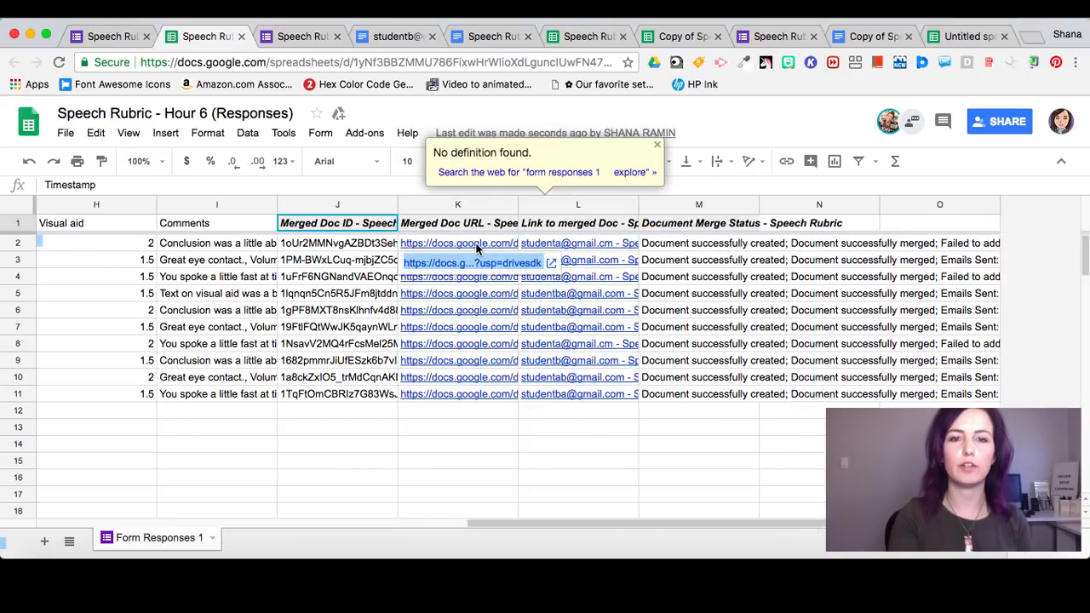
left_click(479, 263)
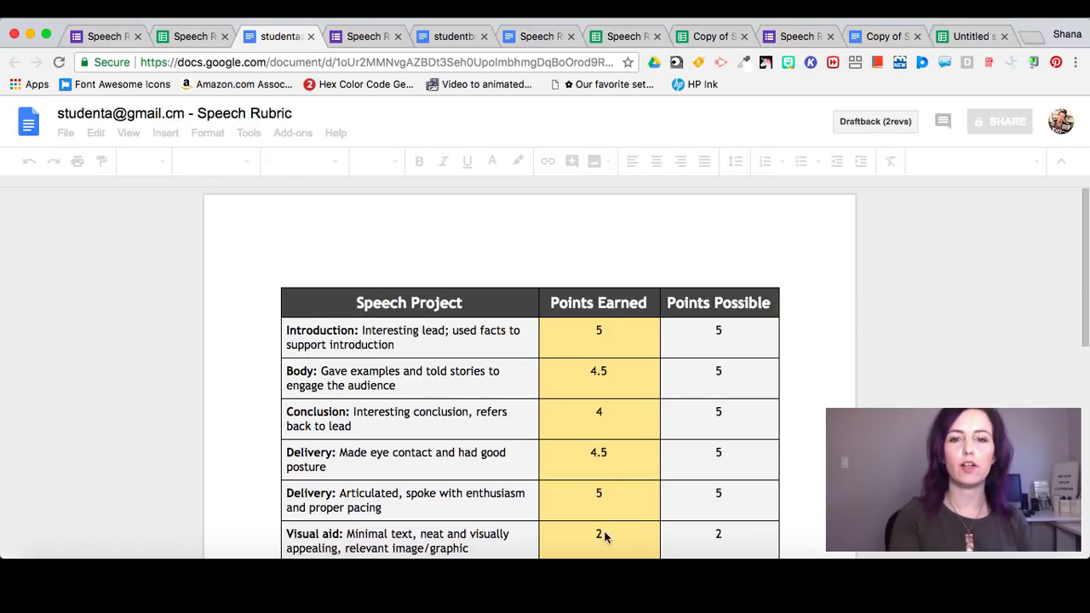
left_click(637, 417)
scroll(636, 418, "down", 5)
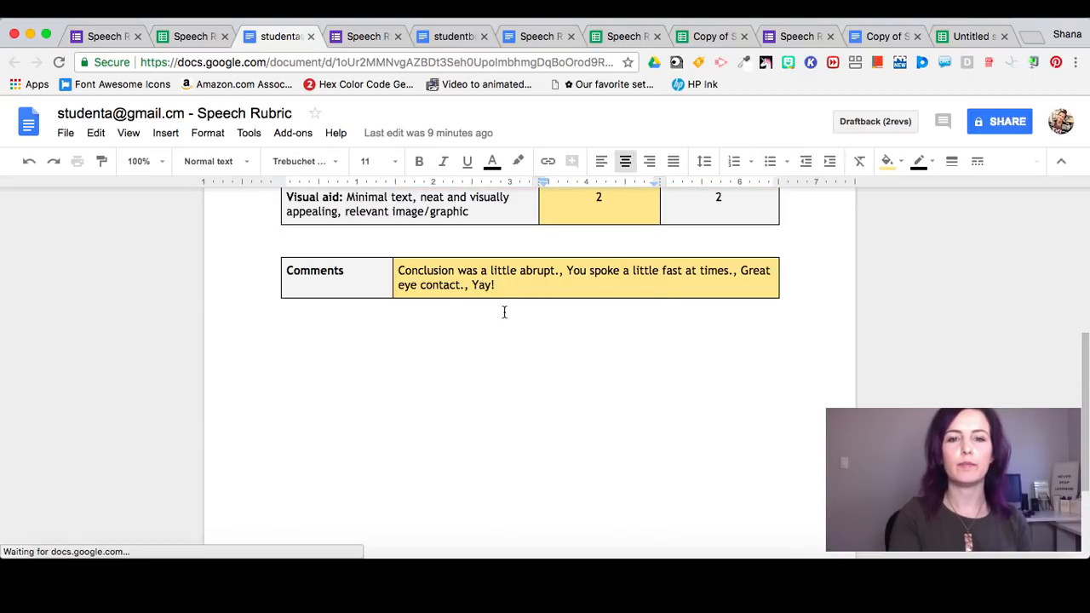
scroll(504, 312, "up", 5)
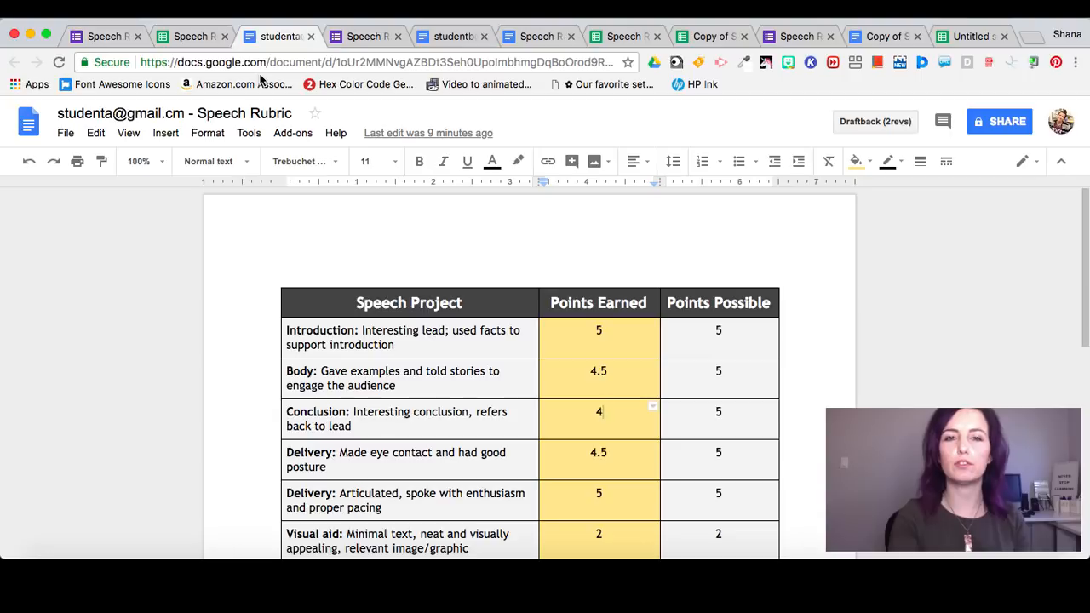
left_click(181, 47)
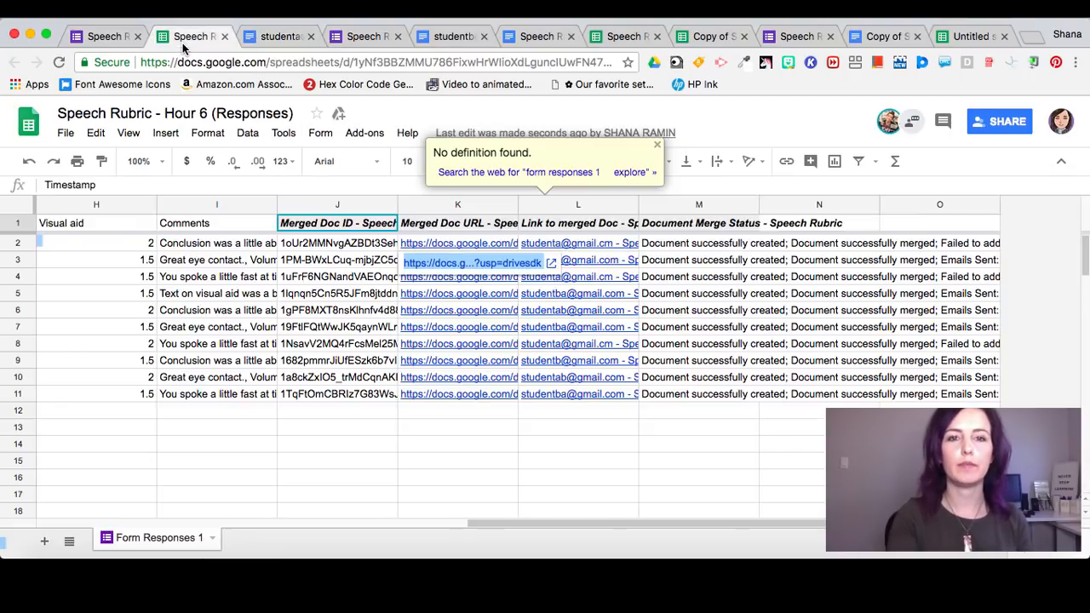
Reopen autoCrat from the responses sheet and open the second Speech Rubric job for editing
left_click(321, 134)
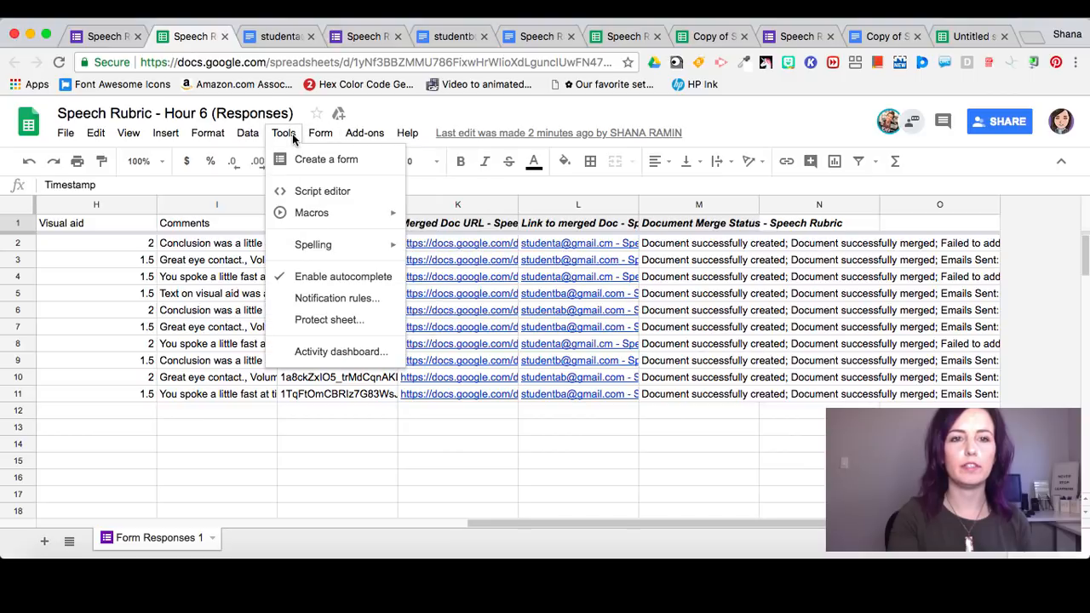
mouse_move(360, 144)
mouse_move(390, 197)
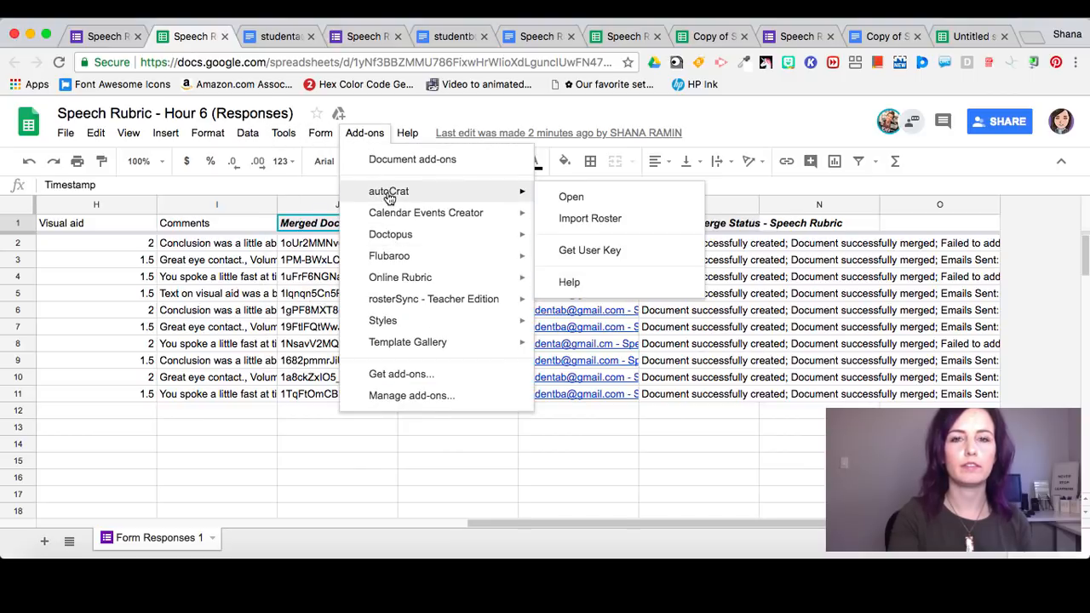
left_click(552, 199)
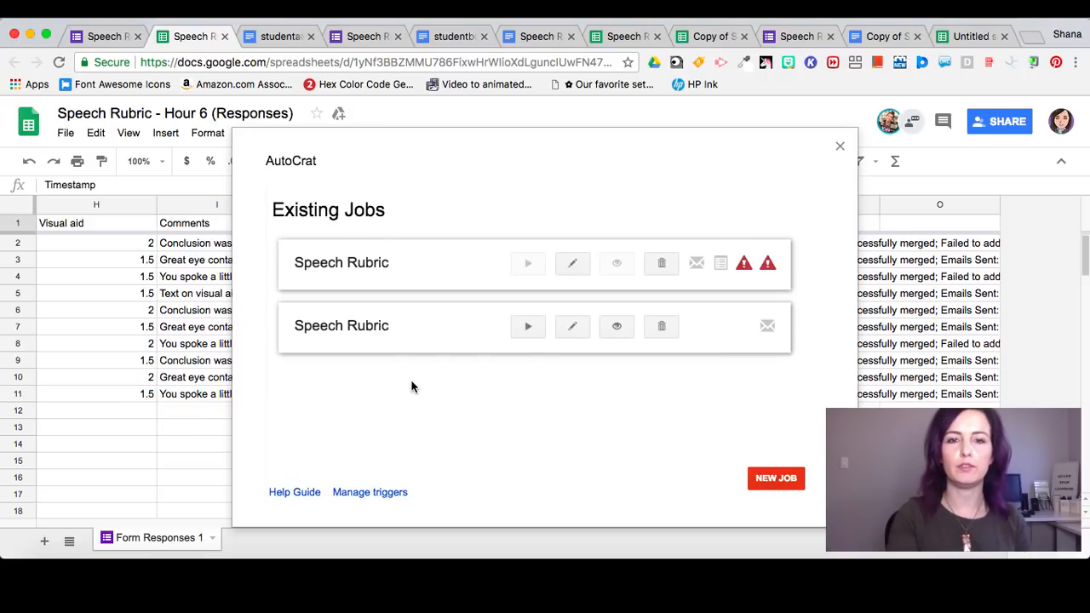
left_click(575, 327)
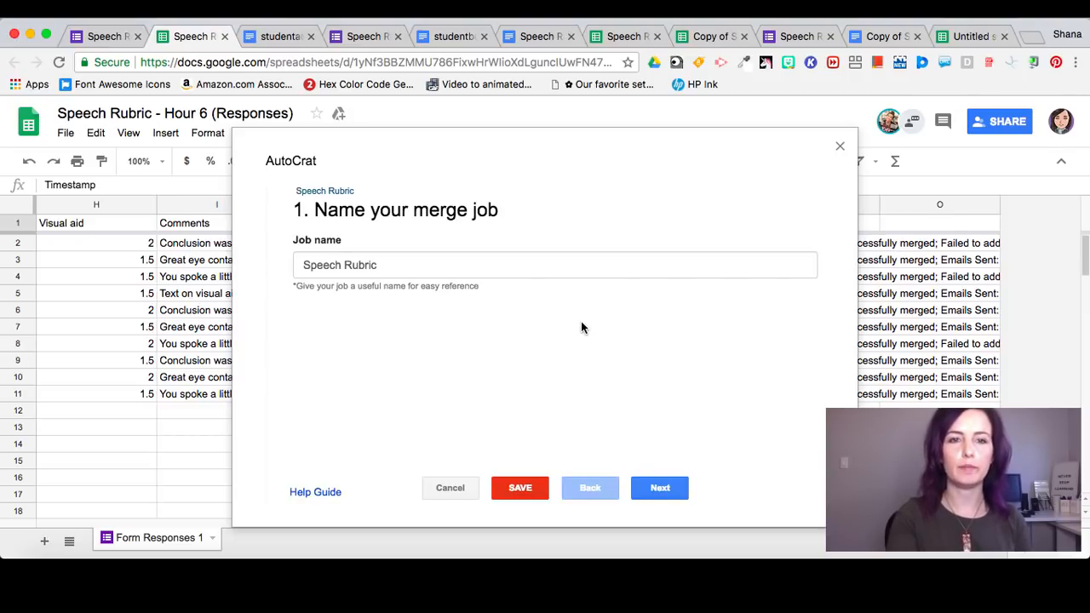
Keep the job's existing settings through to the job triggers, set Run on form trigger to Yes and save the job
left_click(669, 491)
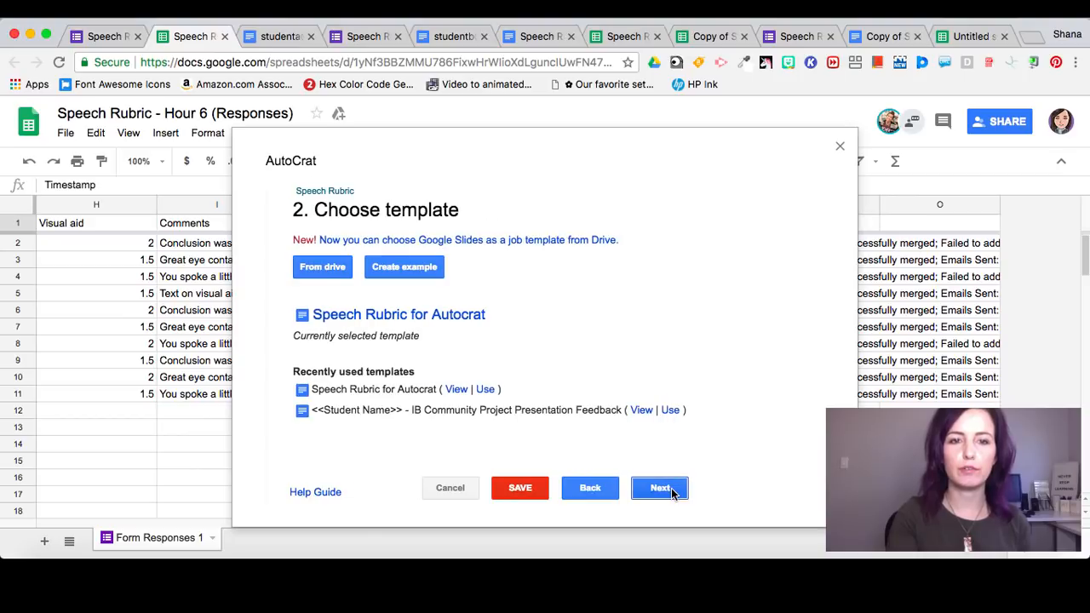
left_click(670, 490)
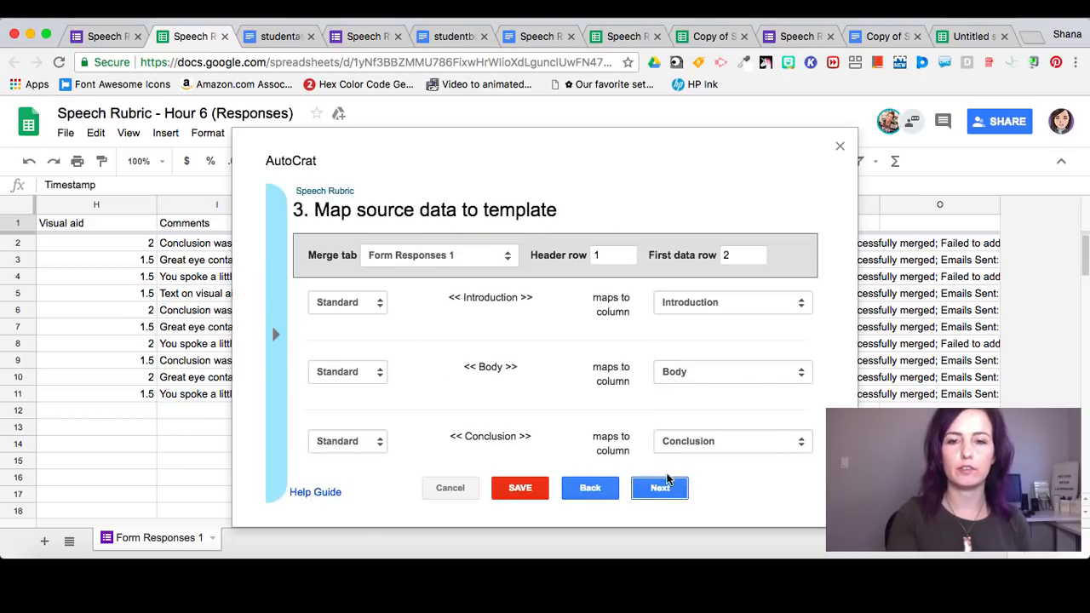
left_click(668, 490)
left_click(668, 491)
left_click(668, 491)
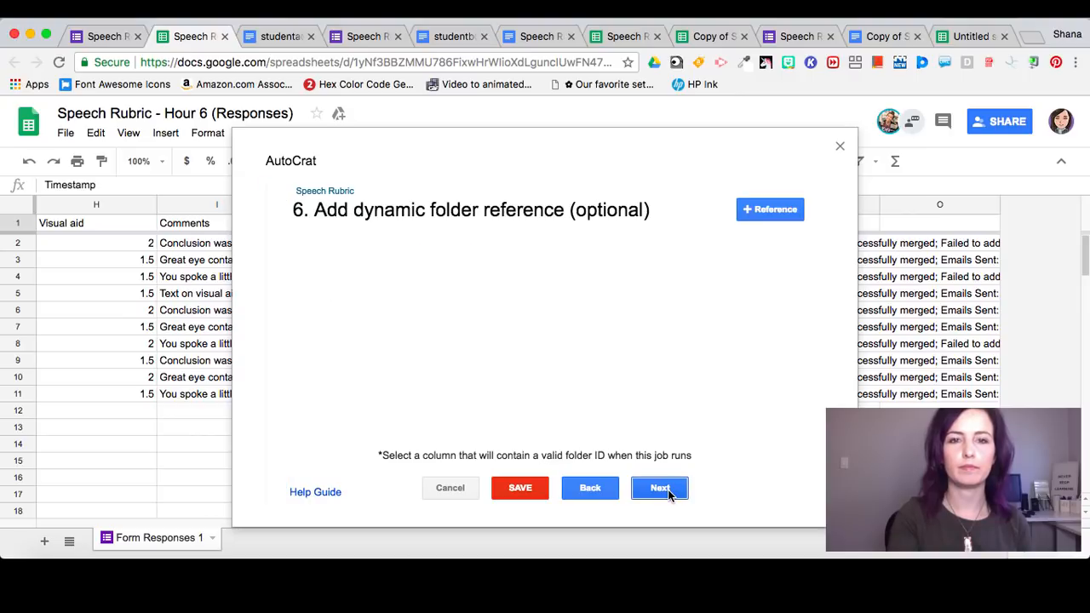
left_click(660, 490)
left_click(669, 491)
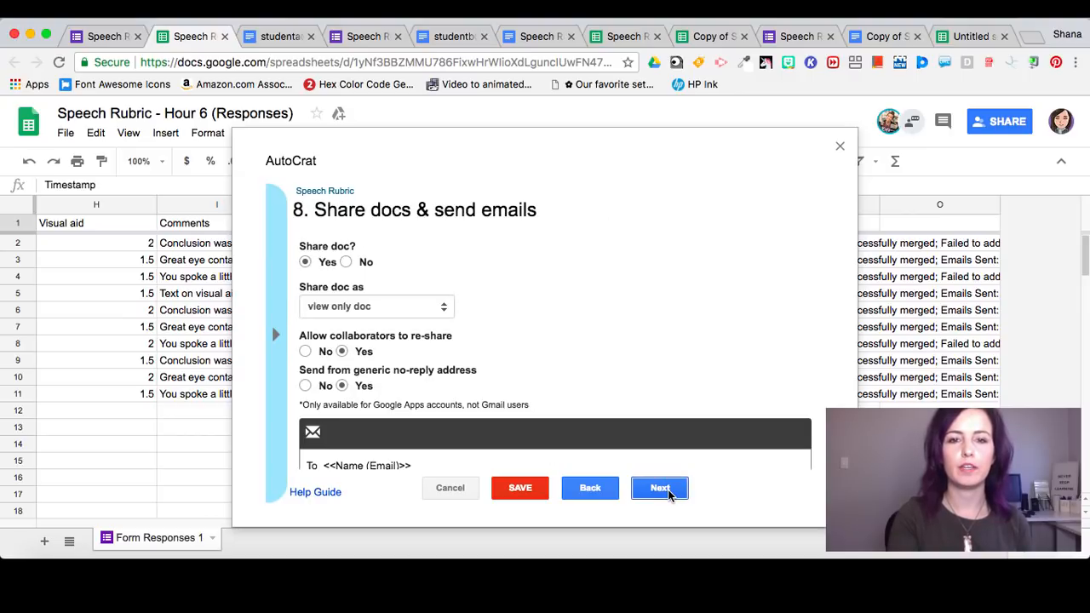
left_click(668, 491)
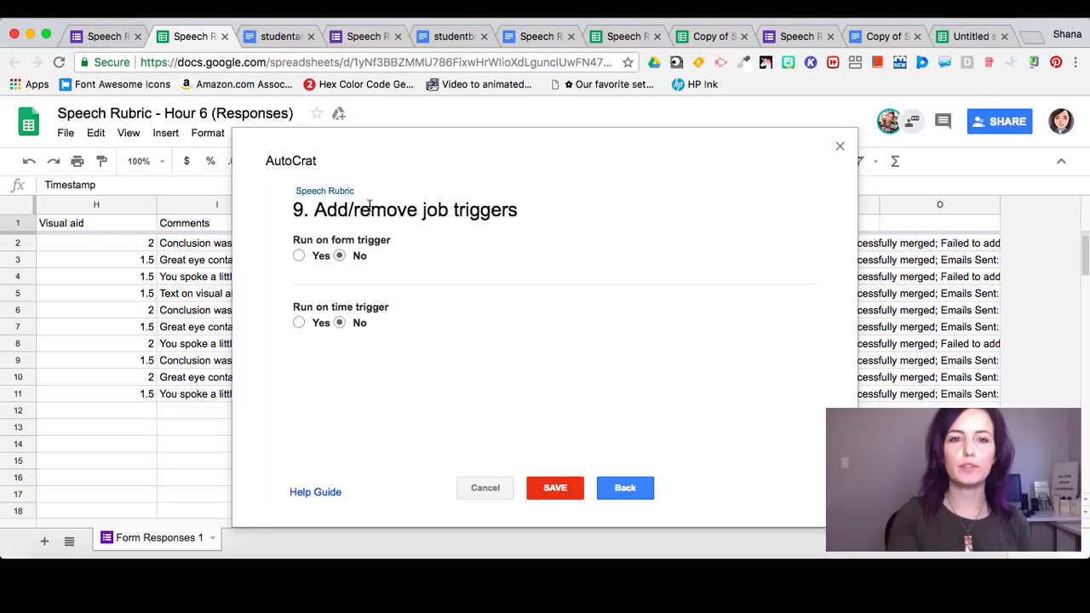
left_click(298, 256)
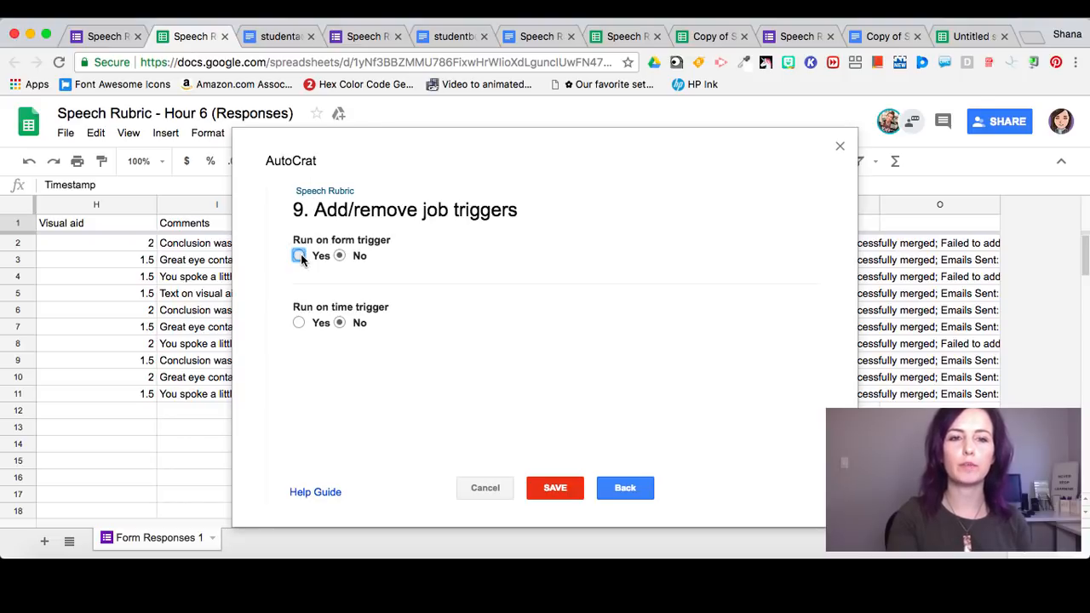
left_click(560, 488)
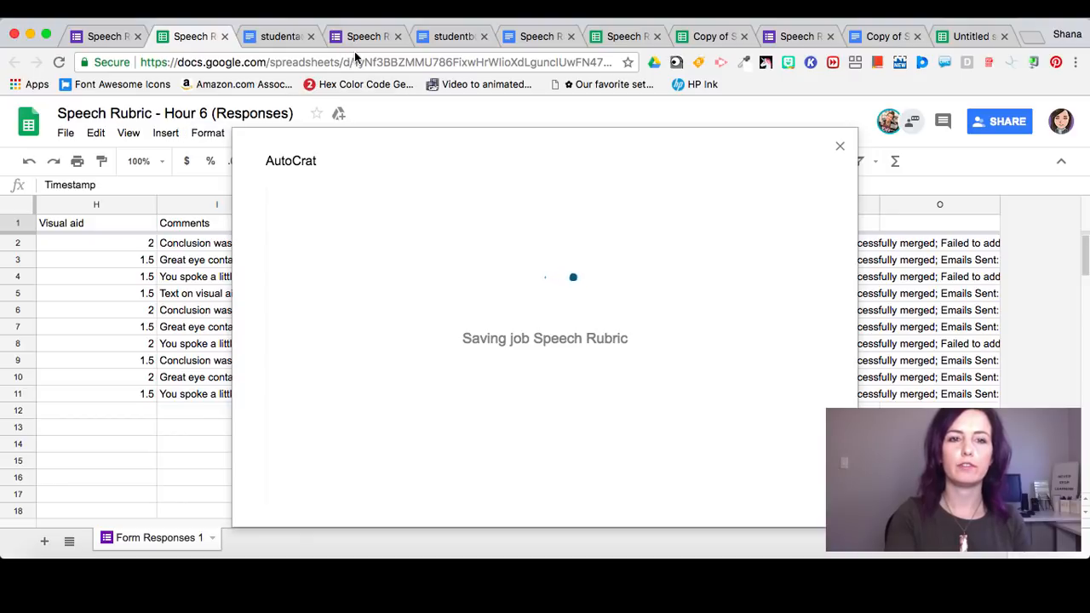
Preview the Speech Rubric - Hour 6 form from its editor and choose a student's email for Name (Email)
left_click(109, 38)
left_click(853, 124)
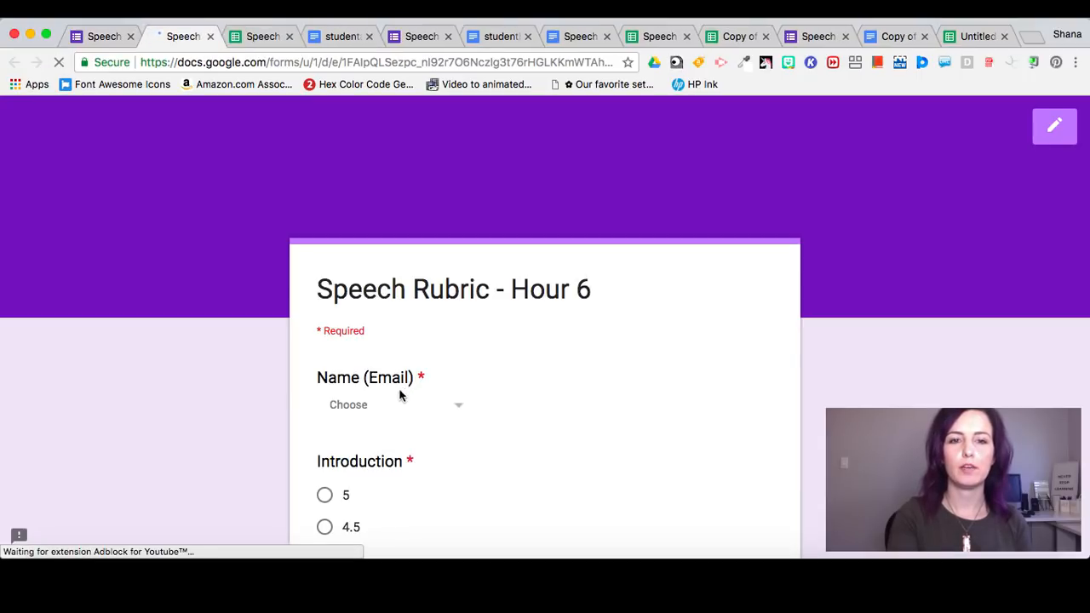
left_click(399, 405)
left_click(408, 401)
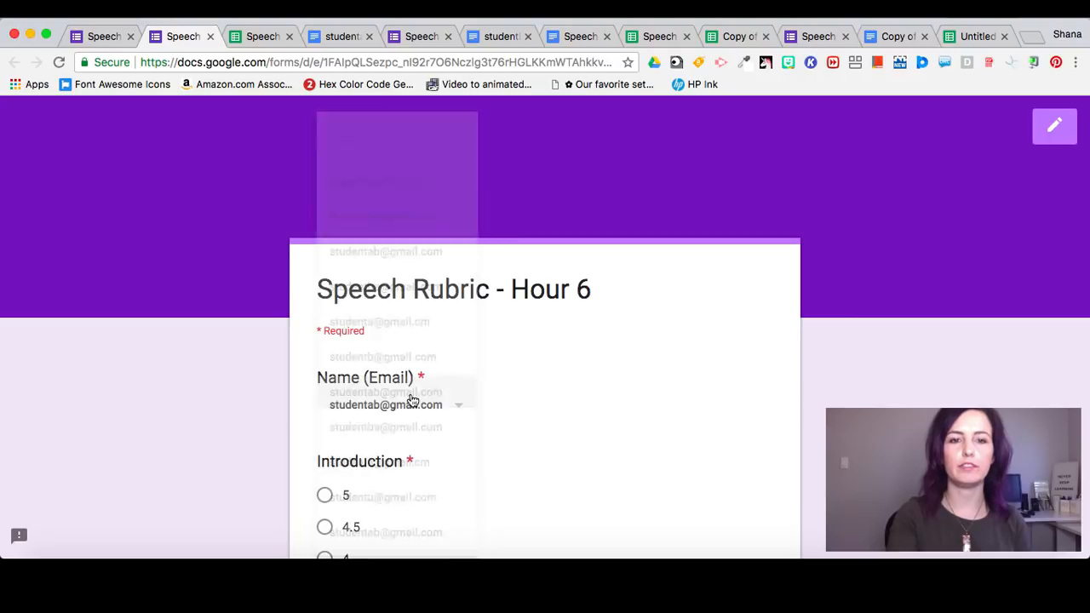
Score the student 4 for Introduction, 4.5 for Body and 4.5 for Conclusion
scroll(405, 383, "down", 5)
left_click(324, 376)
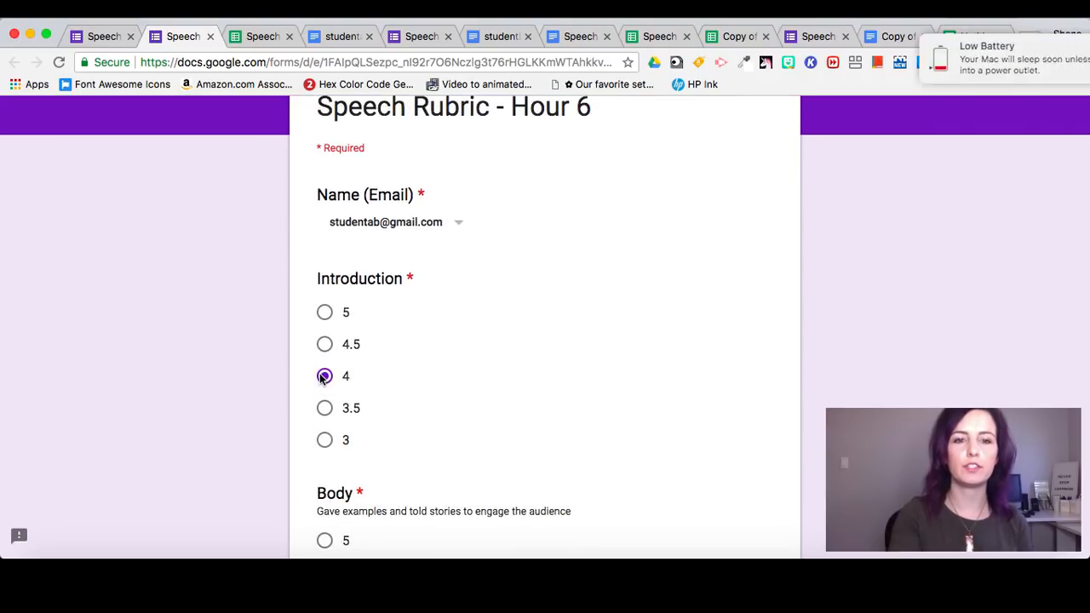
scroll(322, 379, "down", 3)
left_click(327, 431)
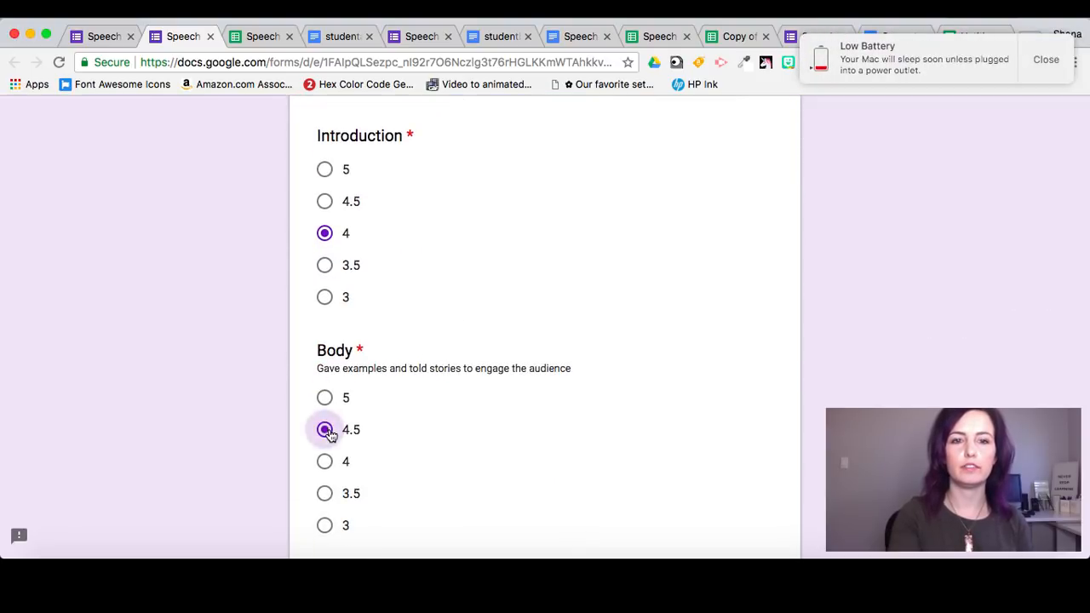
scroll(328, 431, "down", 2)
scroll(328, 460, "down", 3)
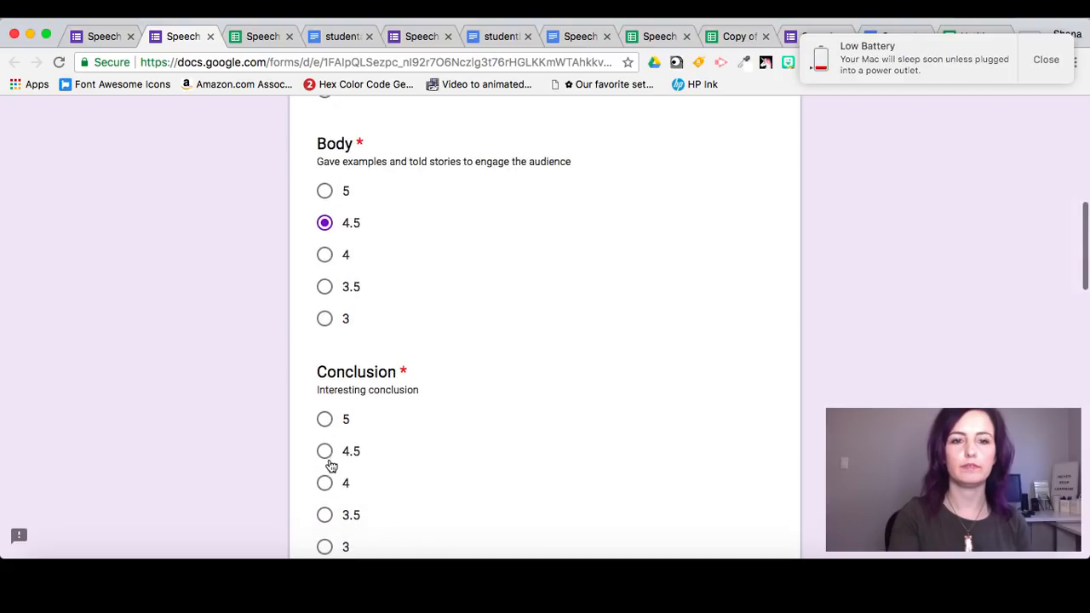
left_click(326, 452)
Score eye contact and posture 3, articulation and pacing 3, and Visual aid 0
scroll(328, 460, "down", 5)
left_click(327, 409)
scroll(328, 407, "down", 4)
left_click(327, 406)
scroll(327, 409, "down", 3)
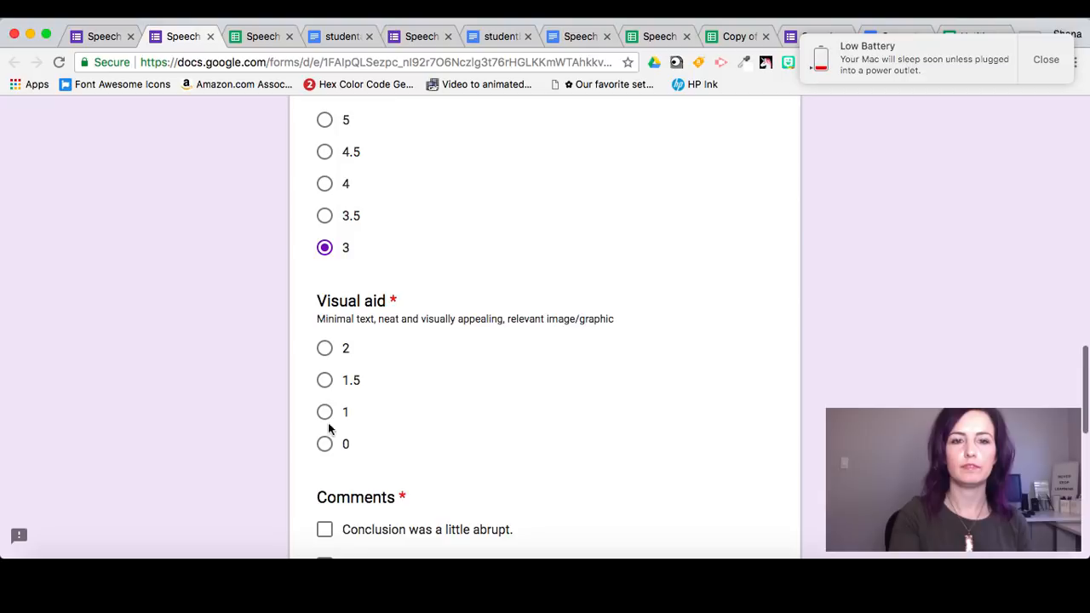
left_click(327, 443)
Select the comments "Text on visual aid was a bit hard to read." and "You were fidgeting a little.", submit the form and dismiss the battery notification
scroll(329, 452, "down", 3)
left_click(326, 418)
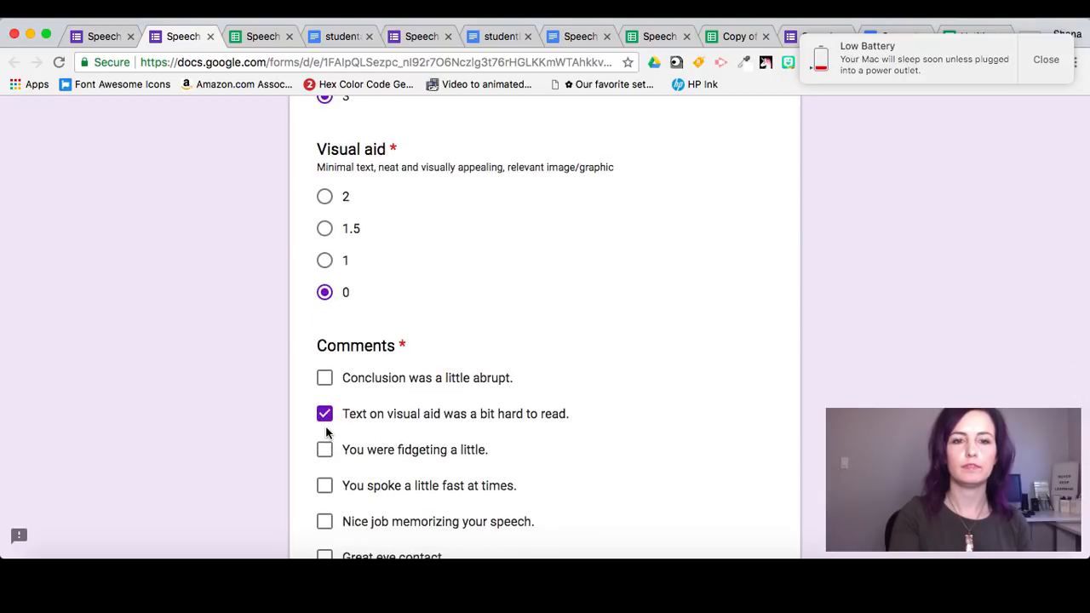
left_click(327, 453)
scroll(328, 455, "down", 7)
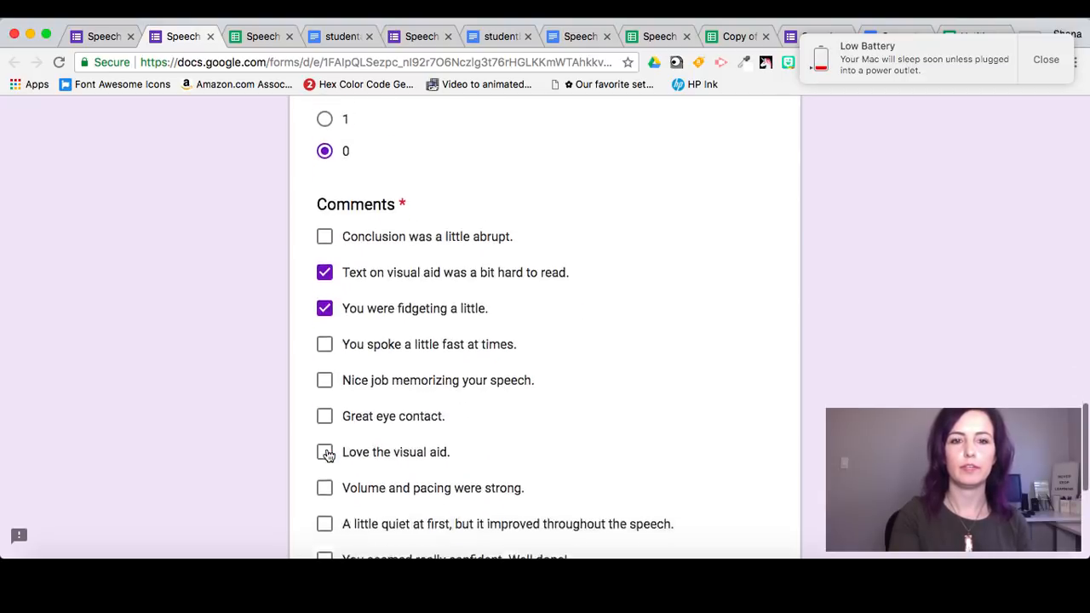
left_click(347, 371)
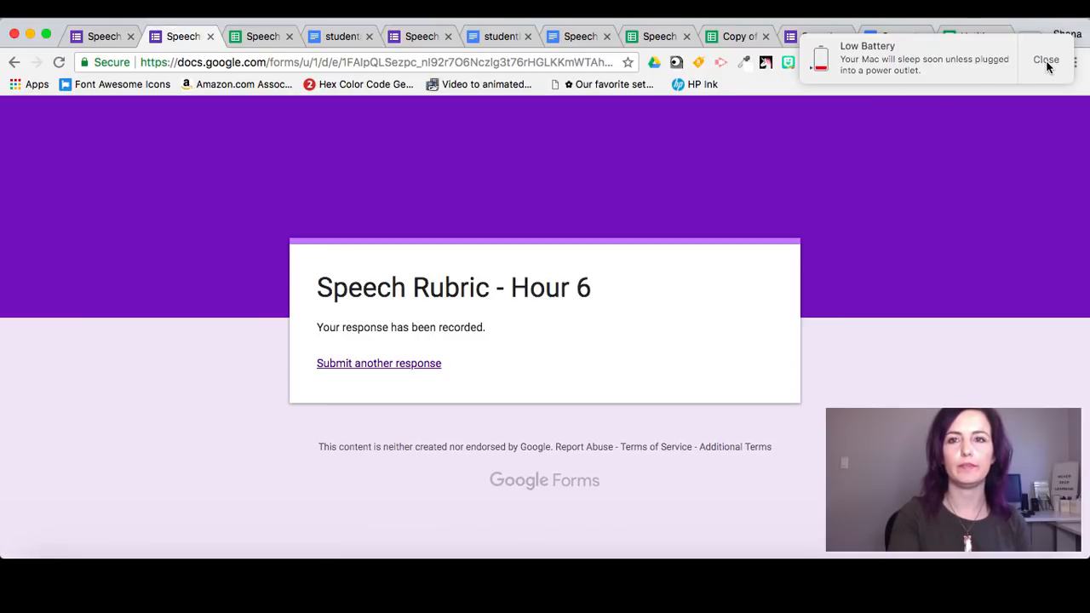
left_click(1046, 62)
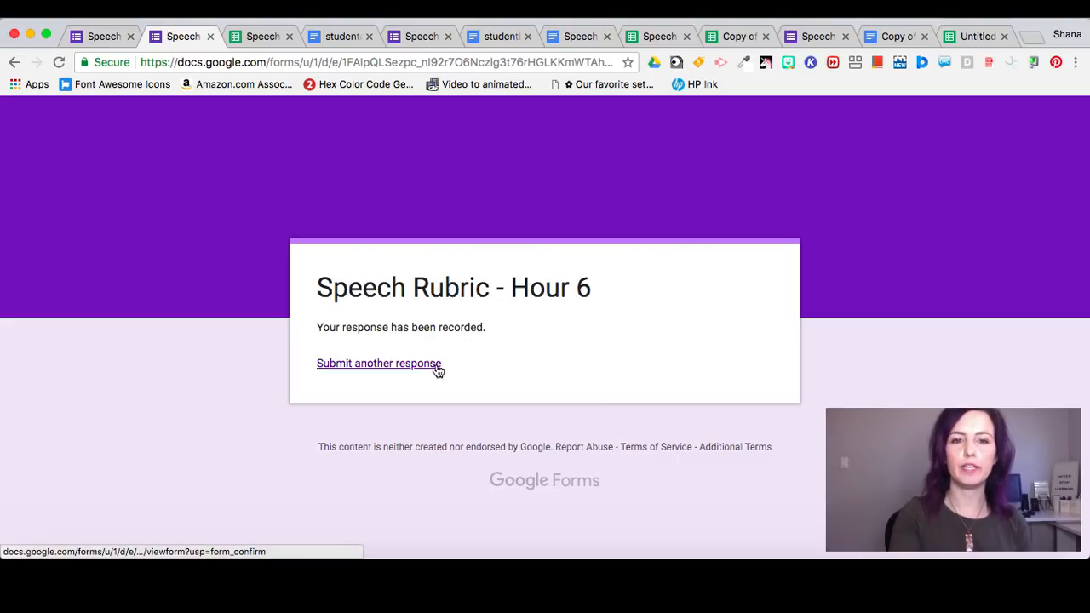
Return to the responses sheet, close autoCrat and check the new response's scores and merged document columns
left_click(269, 41)
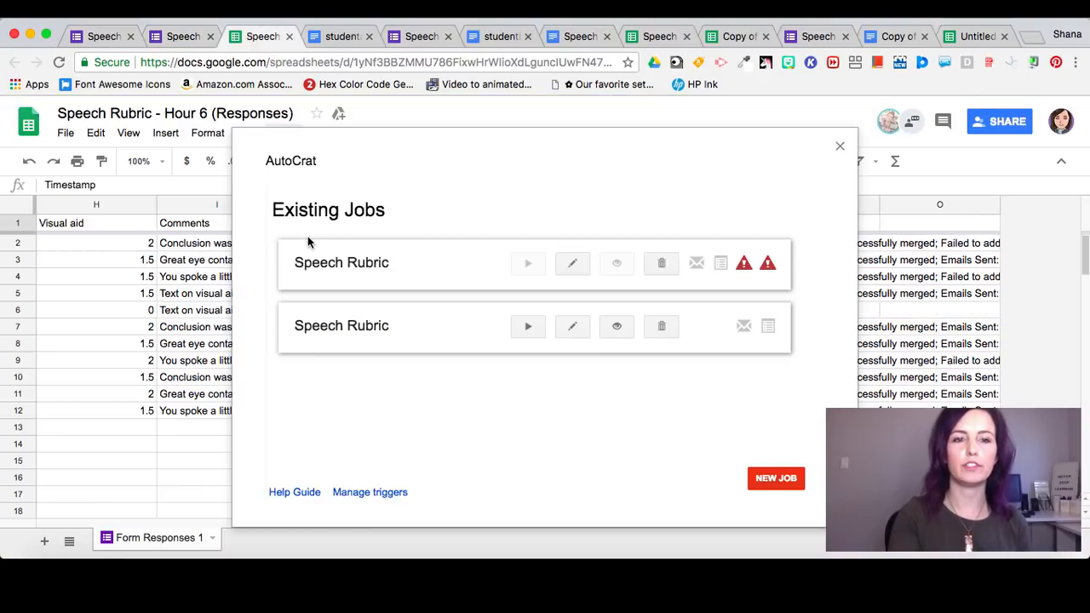
left_click(839, 145)
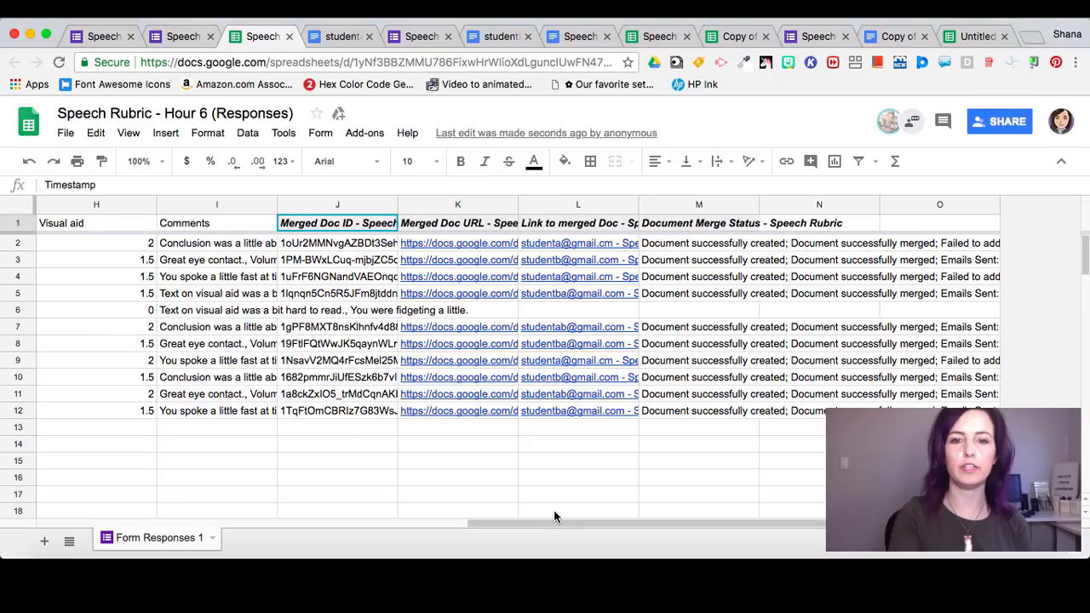
left_click(312, 514)
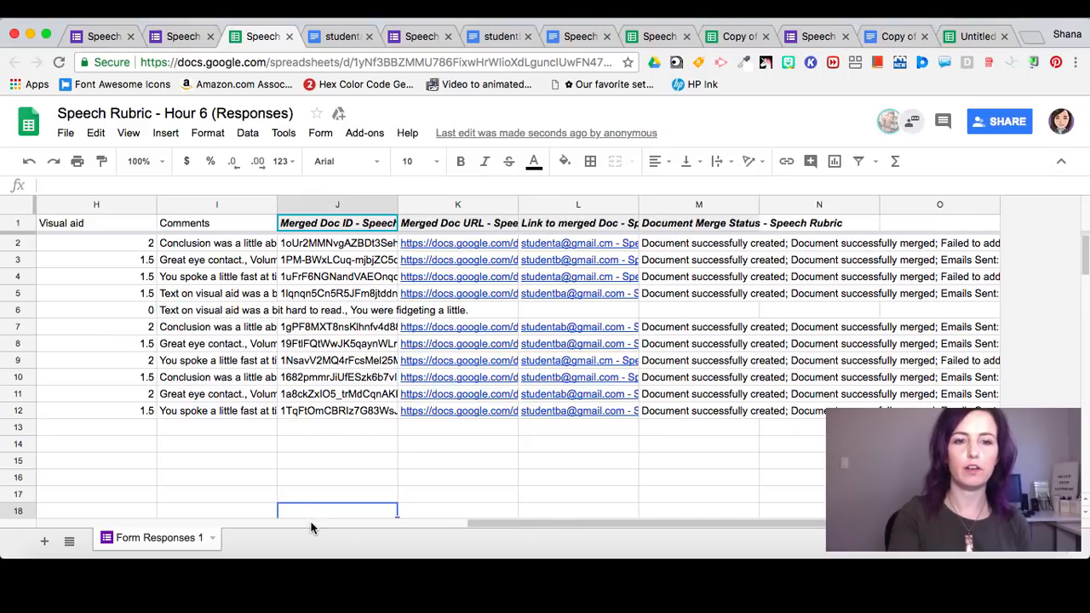
scroll(312, 526, "left", 2)
left_click_drag(403, 521, 64, 521)
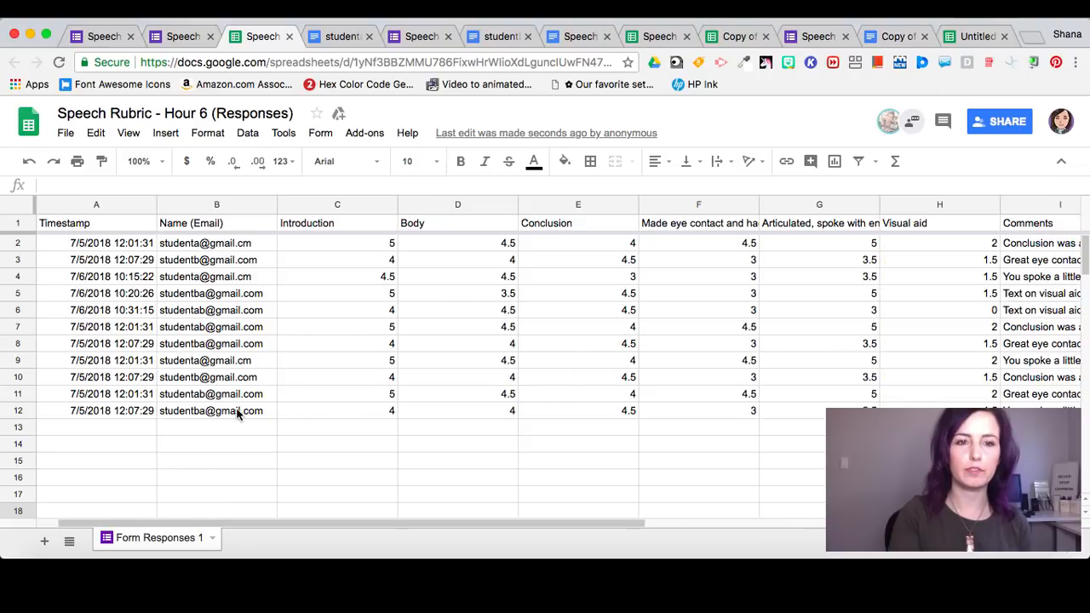
left_click_drag(277, 523, 616, 521)
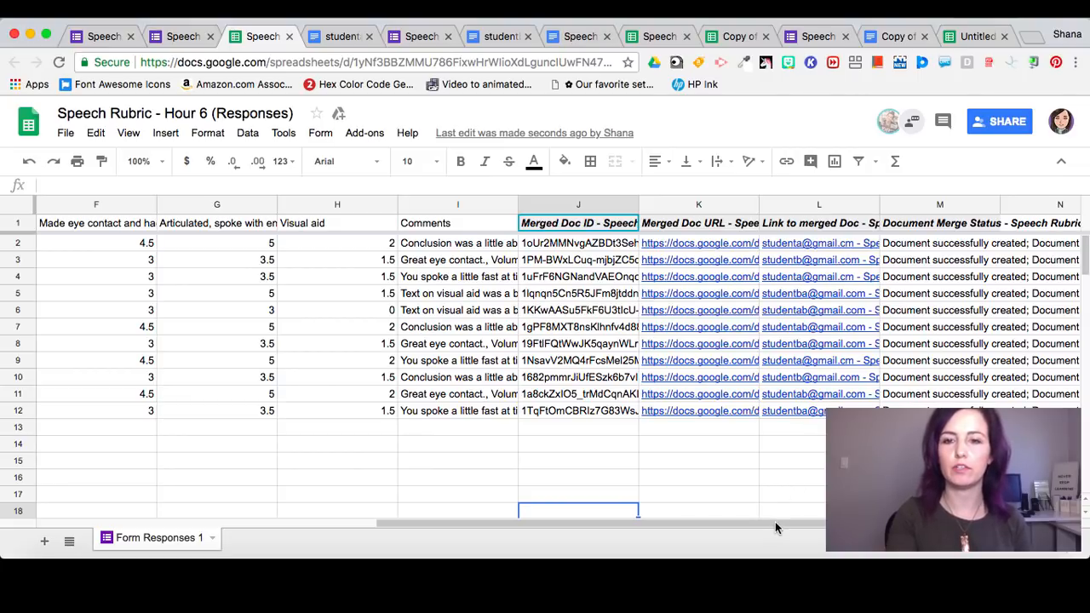
left_click_drag(731, 522, 430, 522)
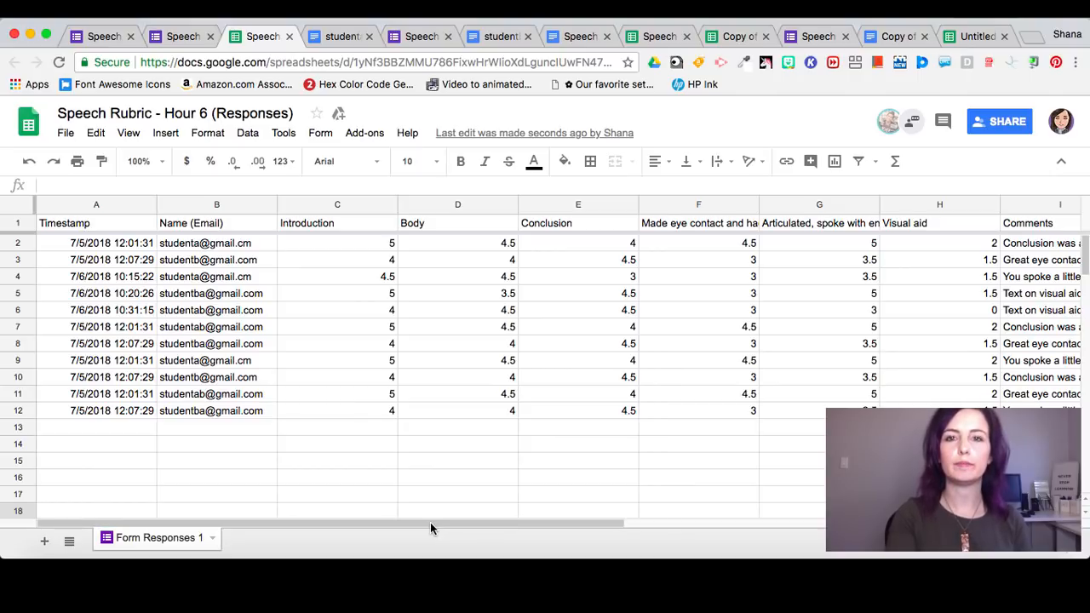
Revisit the merge-tag template, the form editor and a blank response form, then look across the responses sheet's score and merge columns
left_click(570, 37)
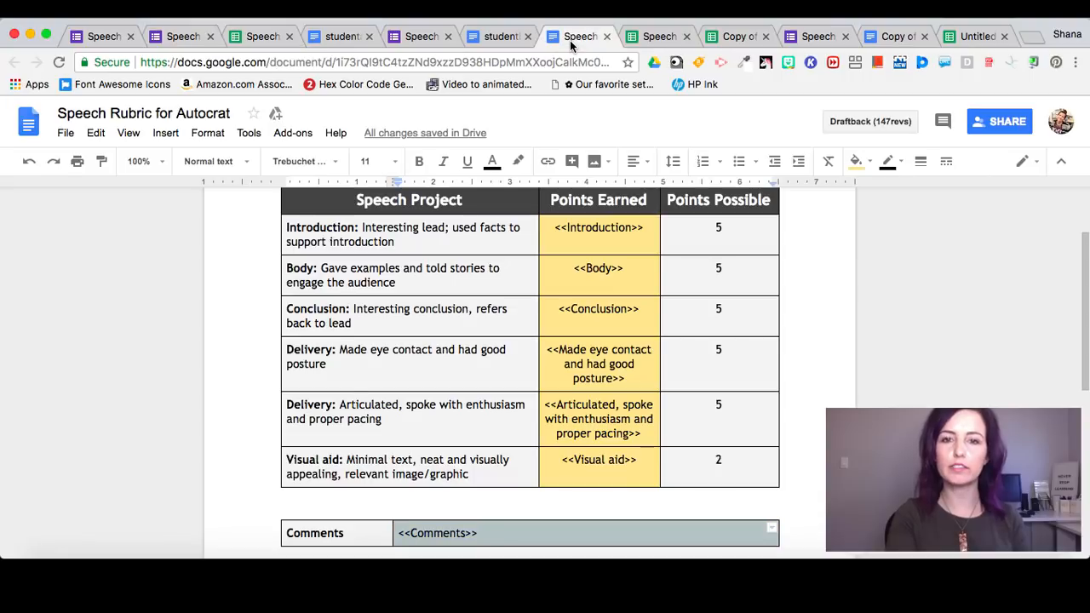
left_click(99, 36)
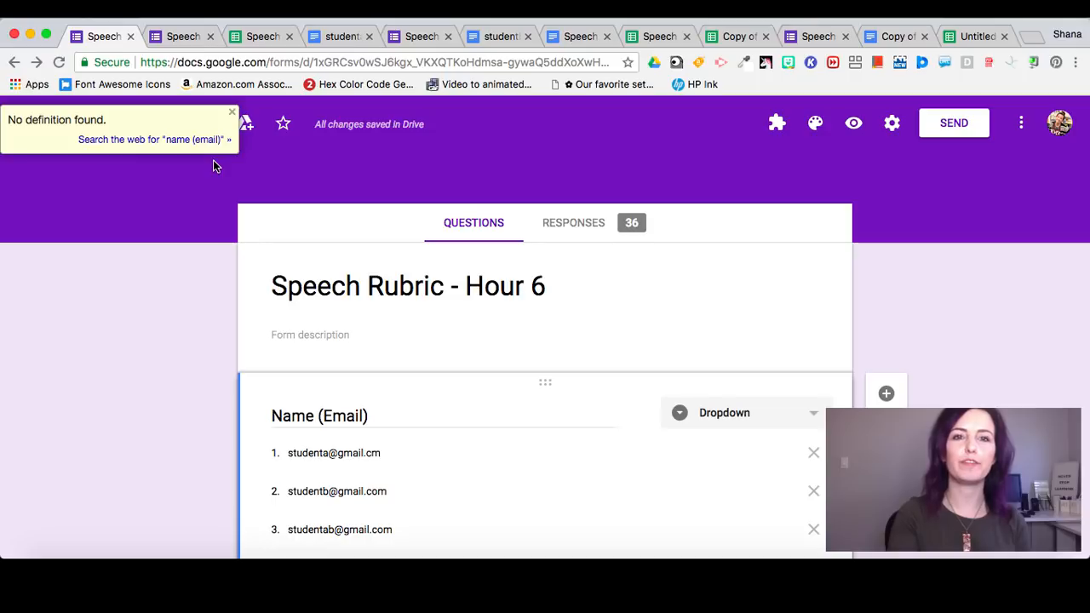
left_click(182, 37)
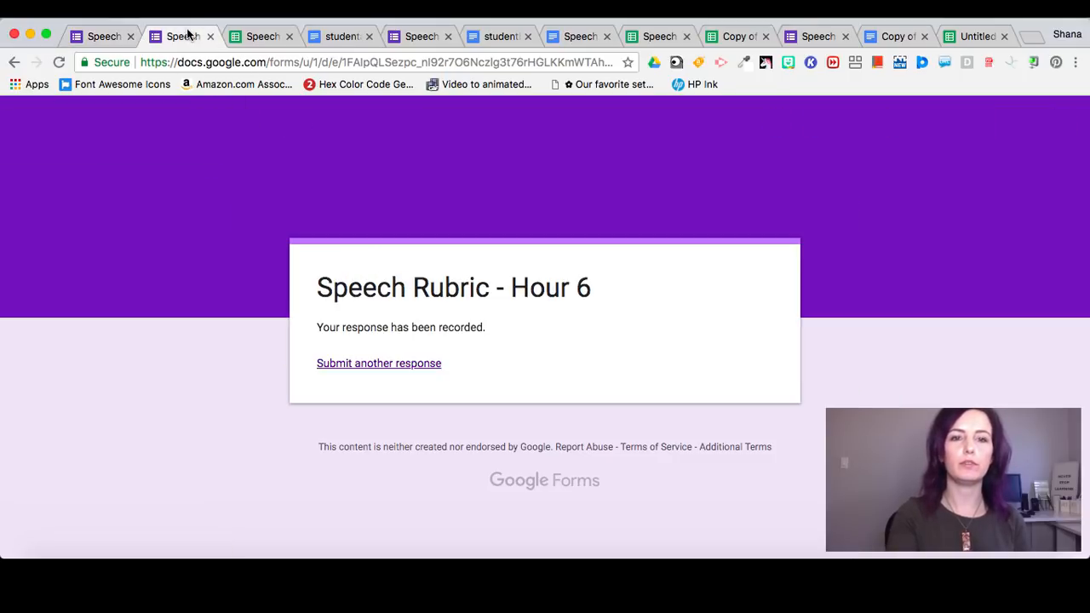
left_click(343, 364)
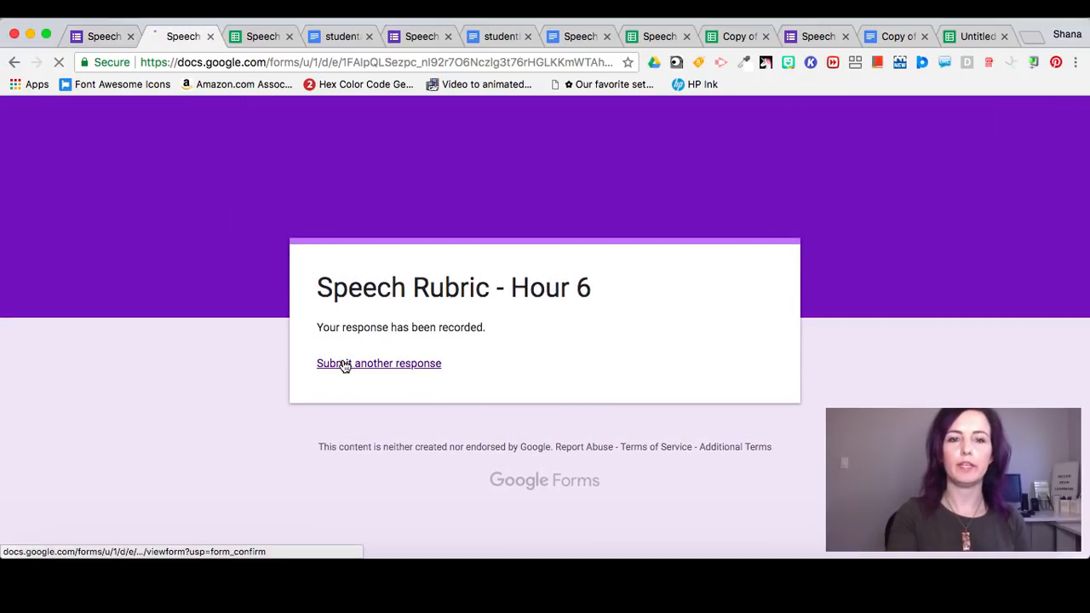
left_click(262, 37)
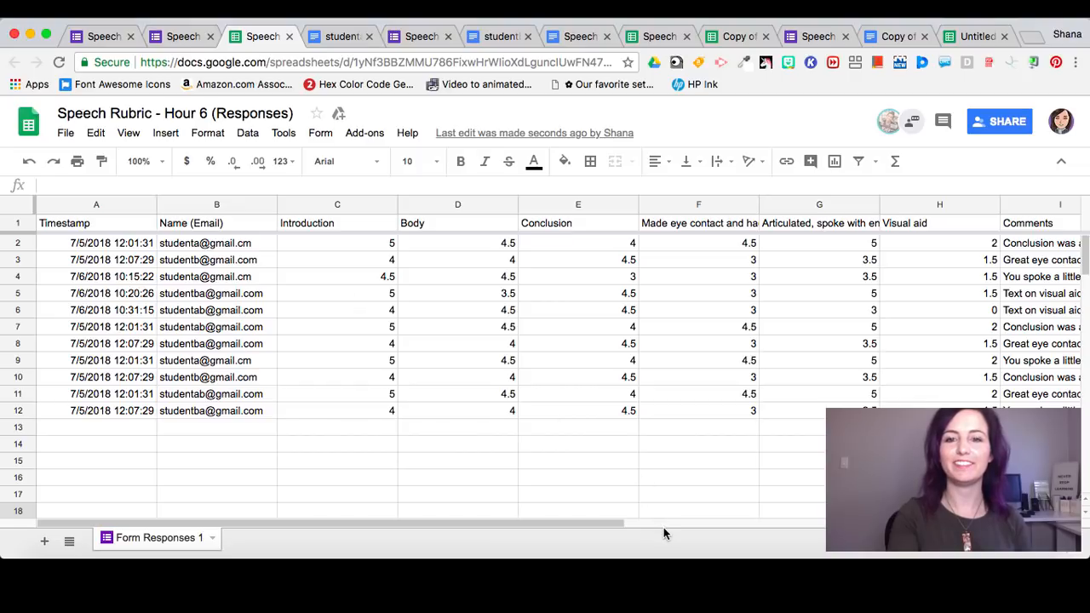
scroll(663, 527, "right", 5)
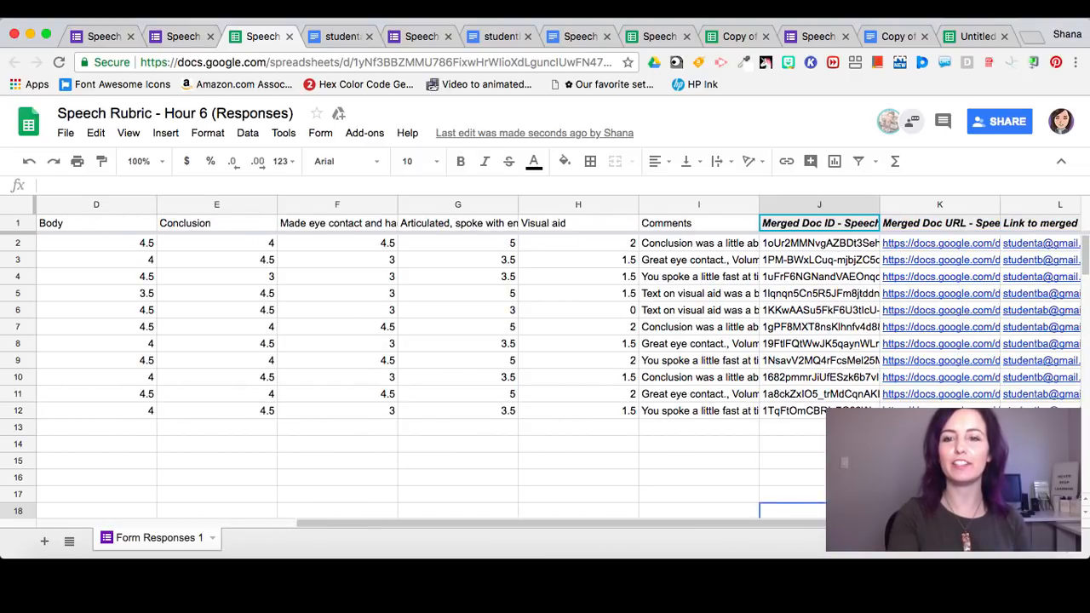
scroll(545, 357, "right", 2)
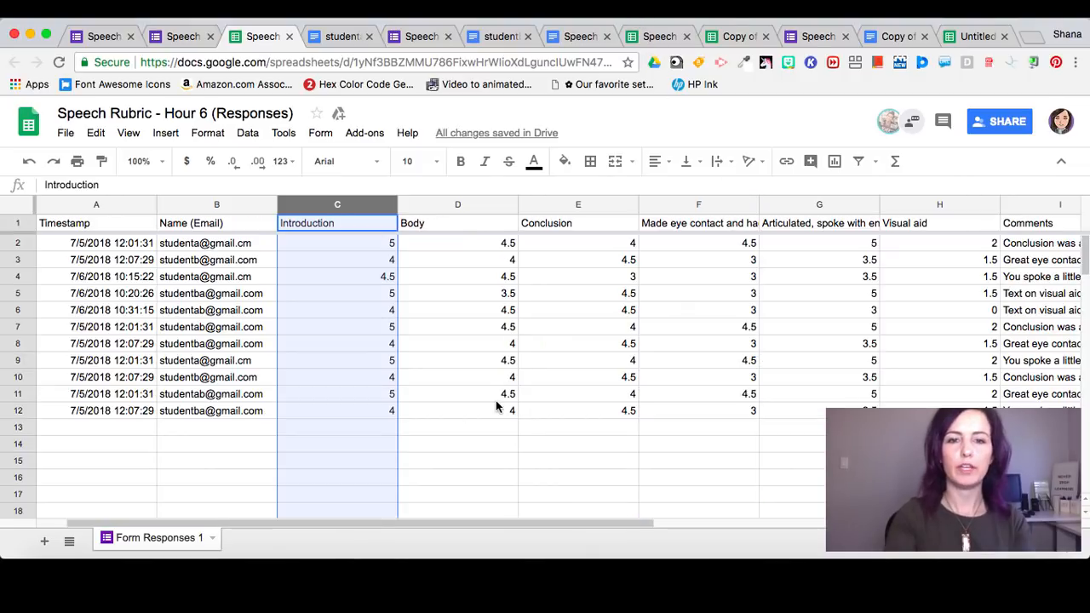
left_click(497, 401)
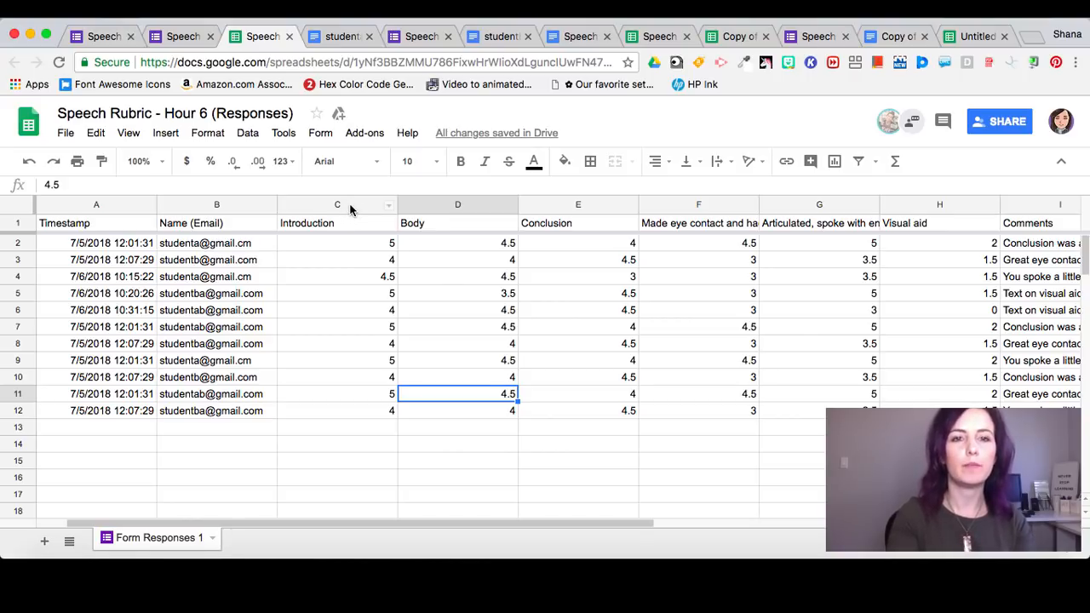
Insert a column between Name (Email) and Introduction and give it the header "Final Score"
scroll(294, 213, "right", 3)
left_click_drag(187, 523, 159, 525)
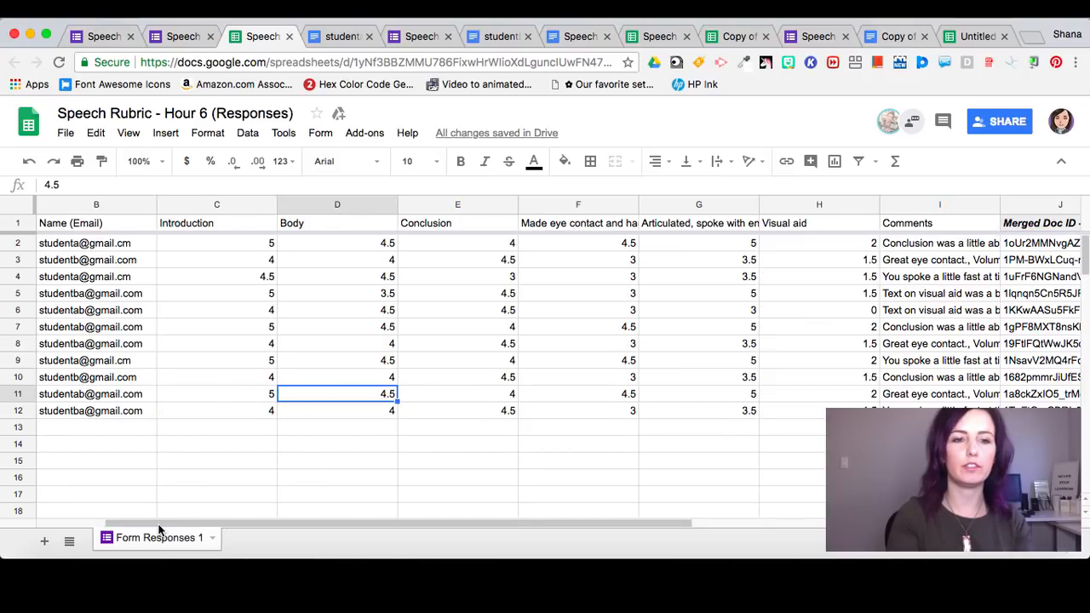
left_click(92, 522)
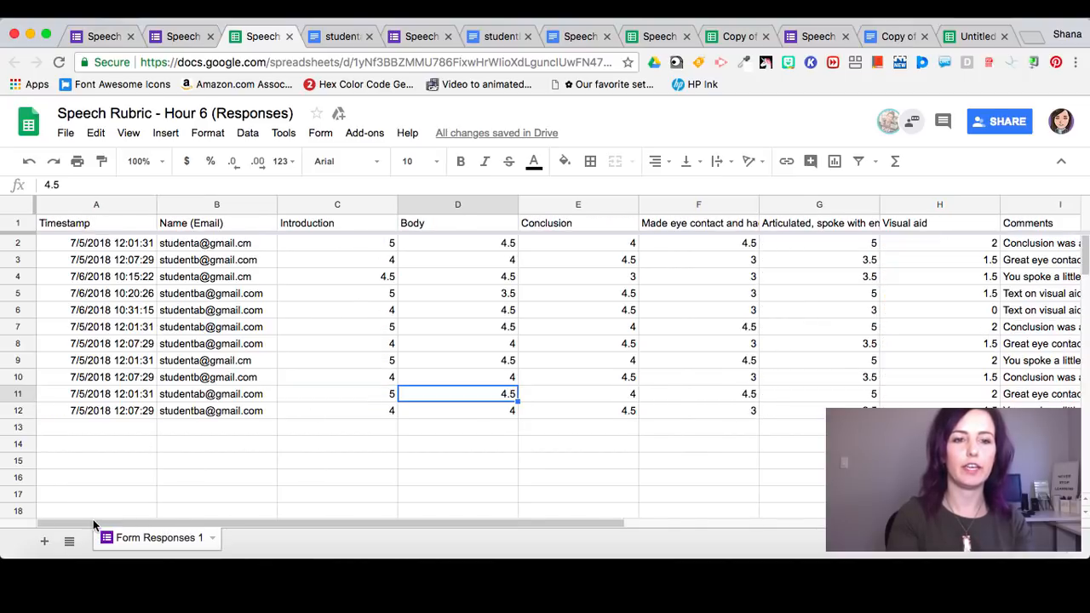
left_click(341, 204)
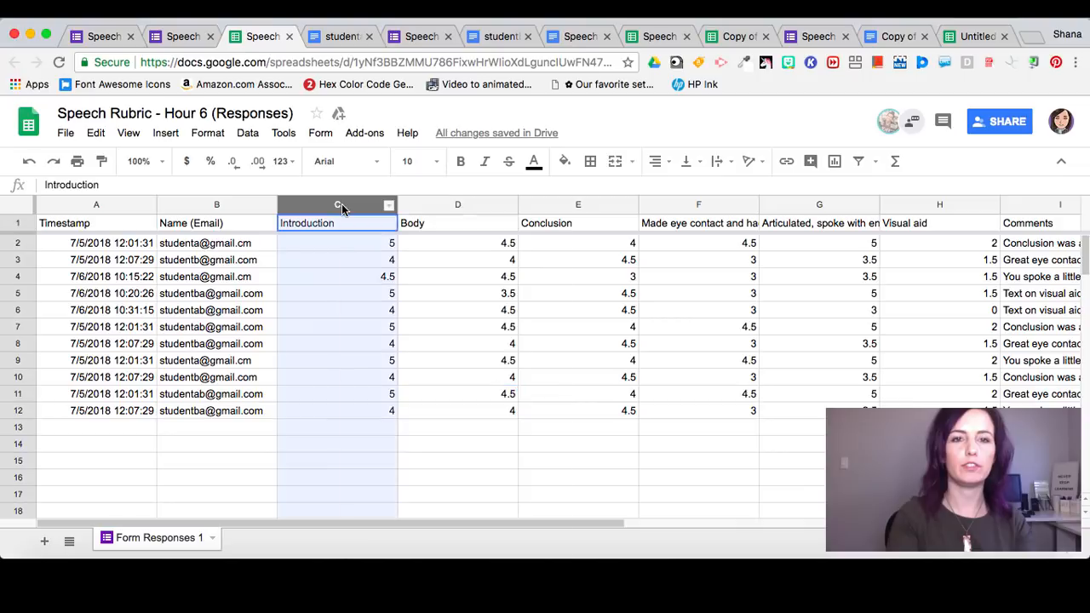
right_click(341, 203)
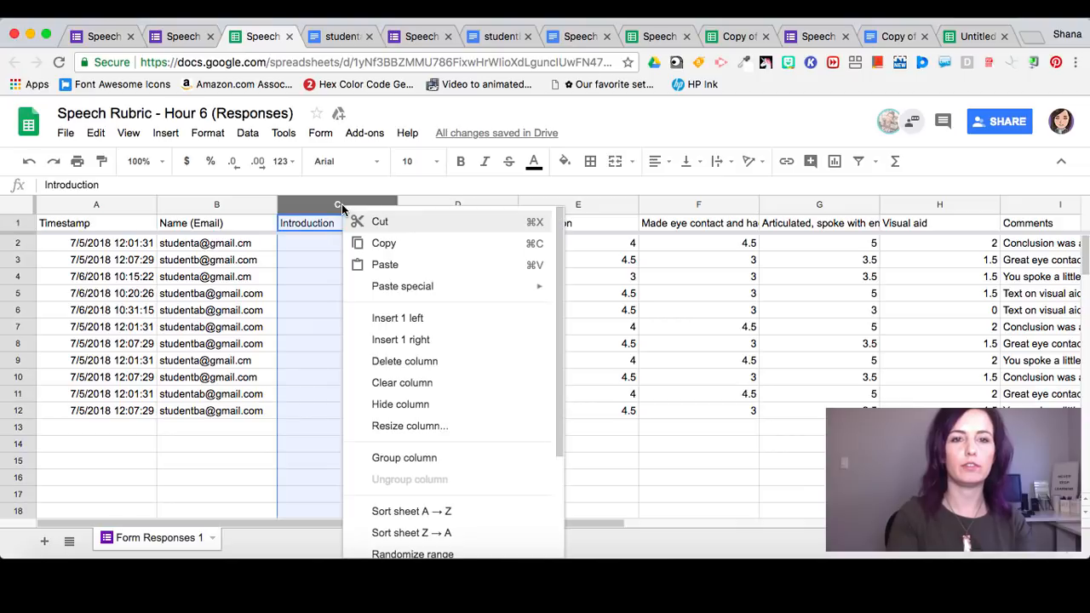
left_click(388, 318)
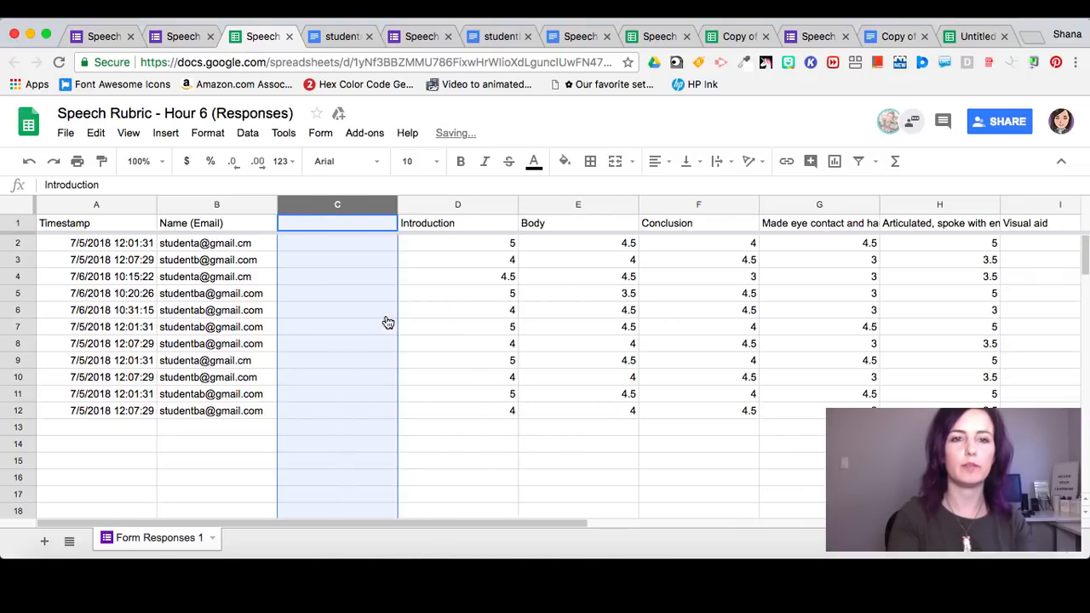
left_click(346, 227)
type("Final Score")
Enter the formula =SUM(D2:I2) in cell C2 to total the first response's Introduction through Visual aid scores
left_click(354, 242)
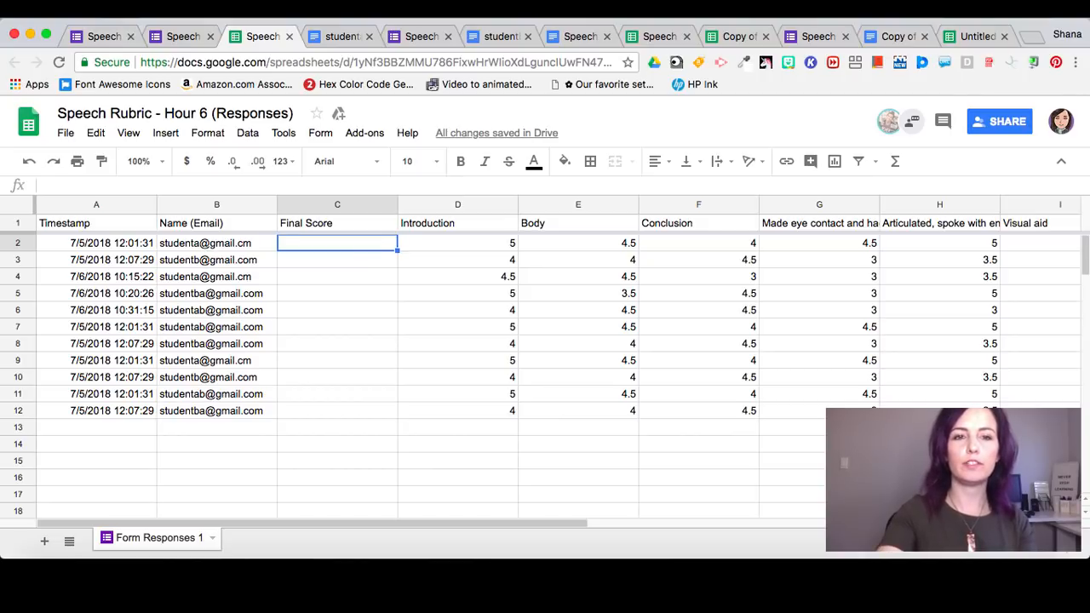
type("=")
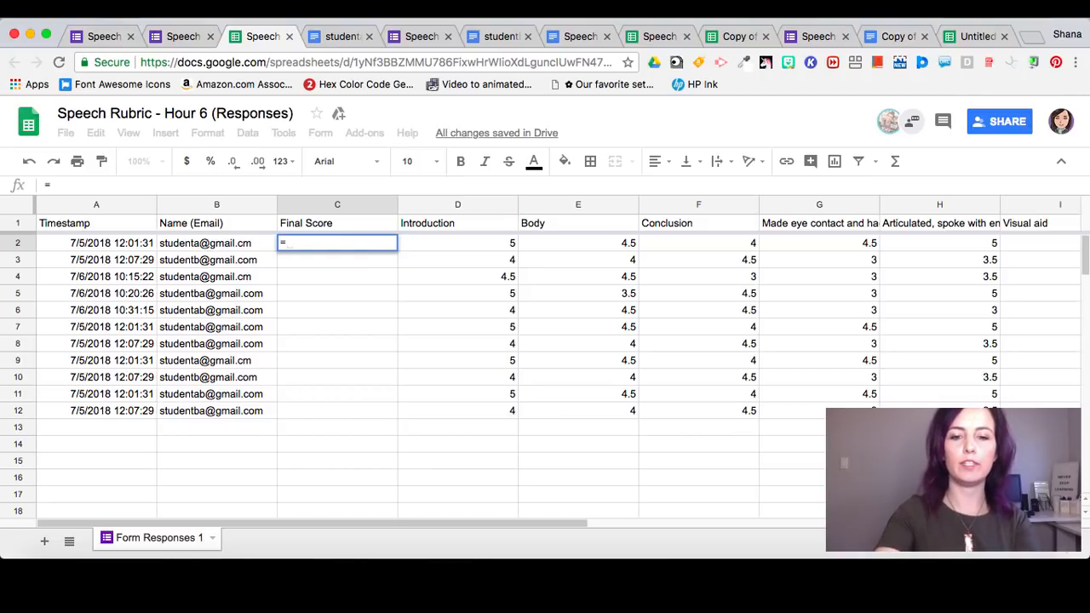
type("SUM")
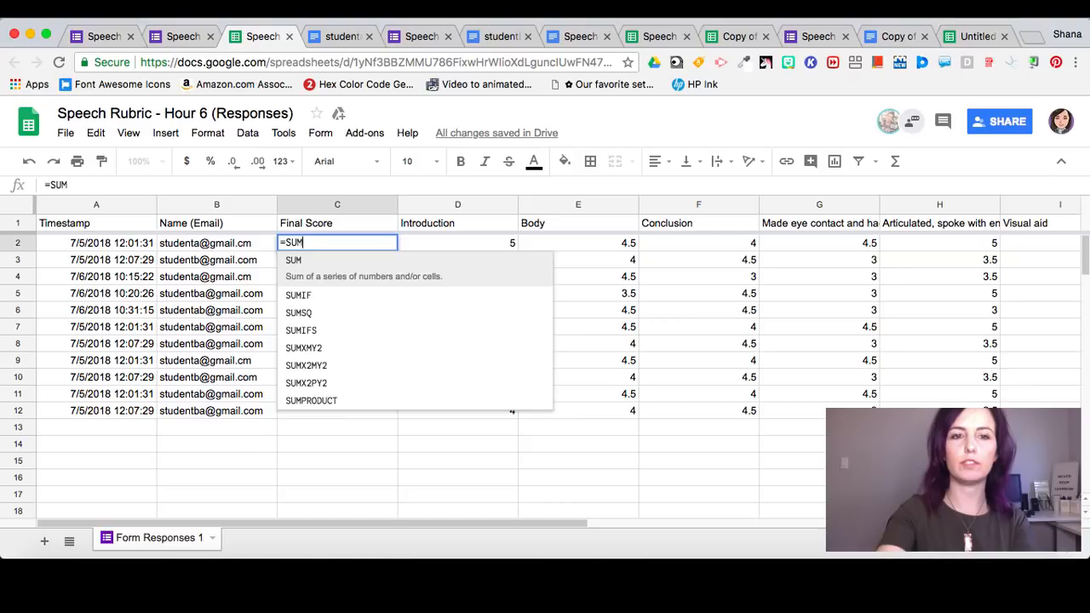
type("(")
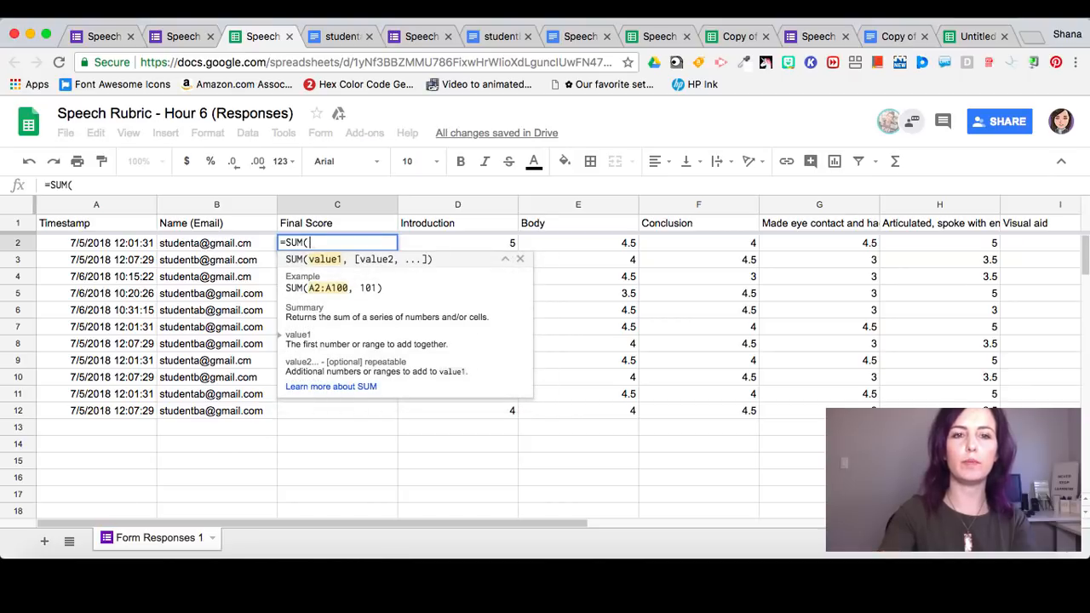
left_click(465, 247)
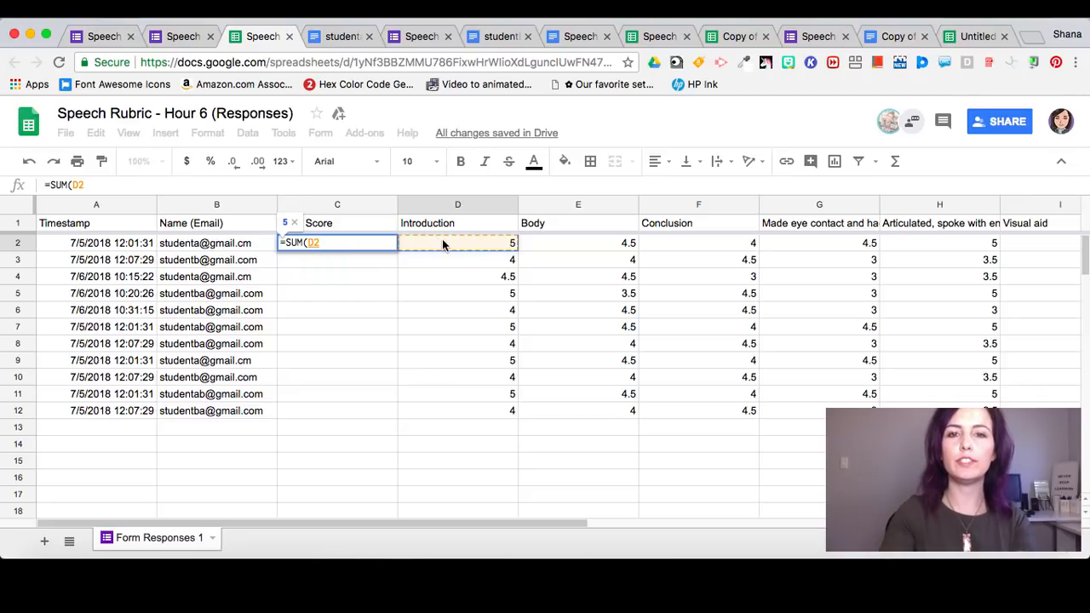
left_click(1020, 247, "shift")
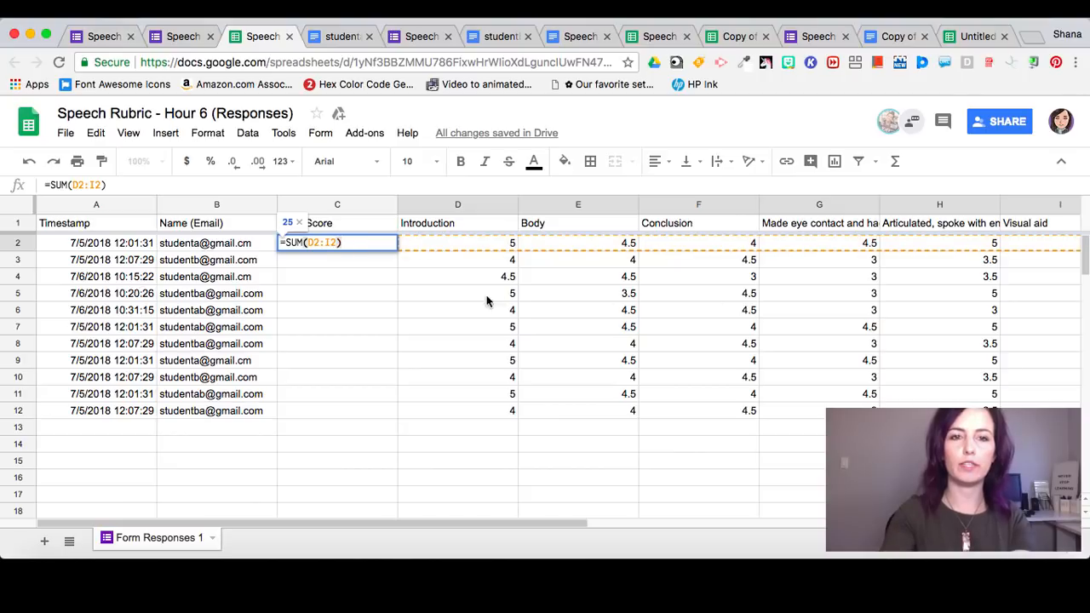
key("Return")
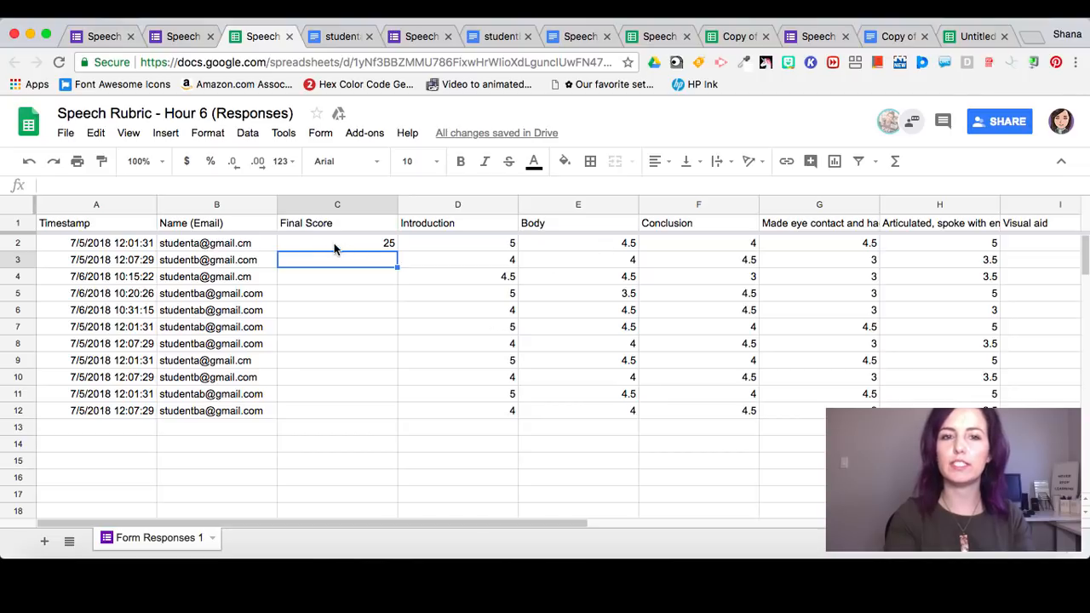
Extend the Final Score formula in C2 to divide the sum by 27
left_click(374, 247)
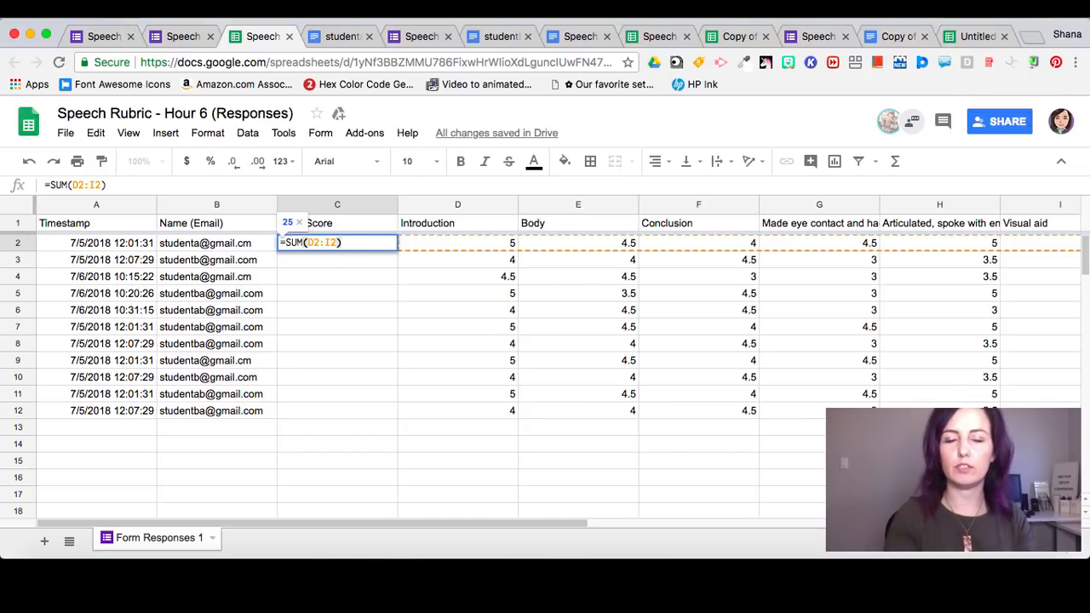
type("/2")
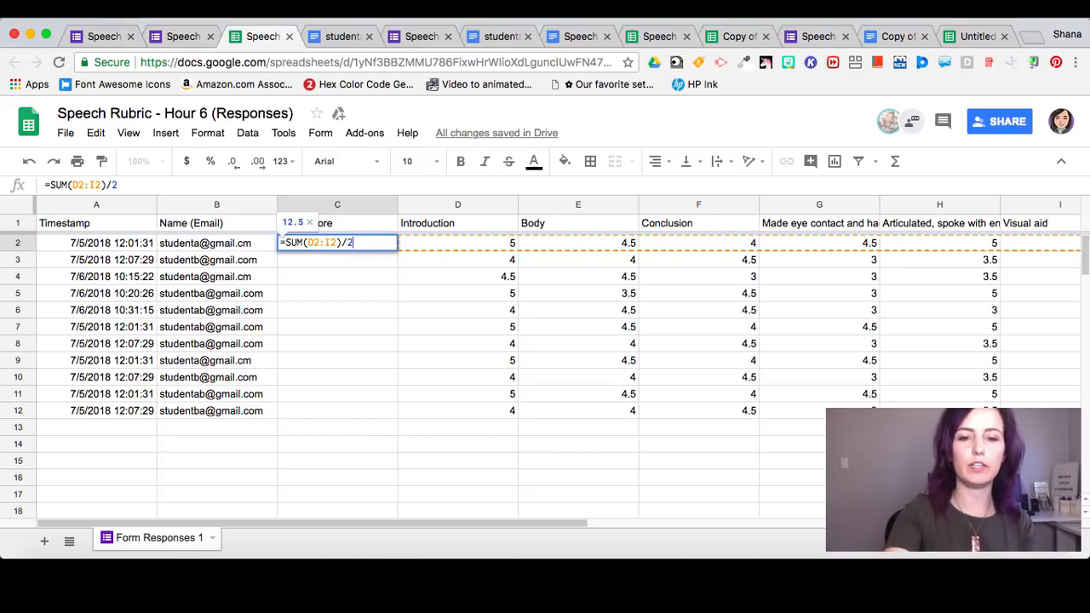
type("7")
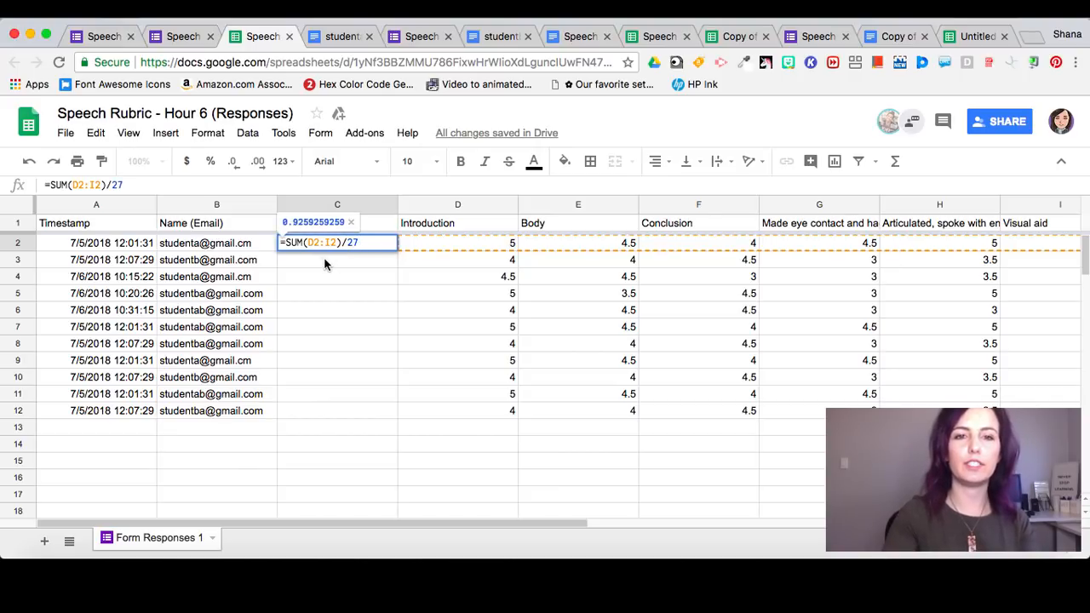
key("Return")
Format the final score in C2 as a percentage without decimals and fill the formula down through C12
left_click(348, 246)
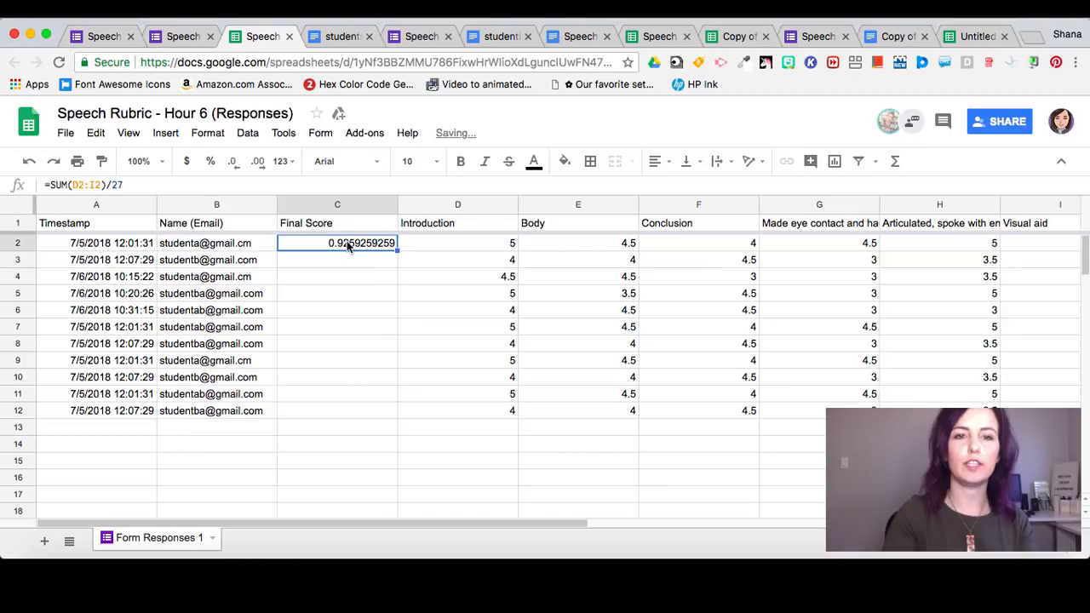
left_click(211, 163)
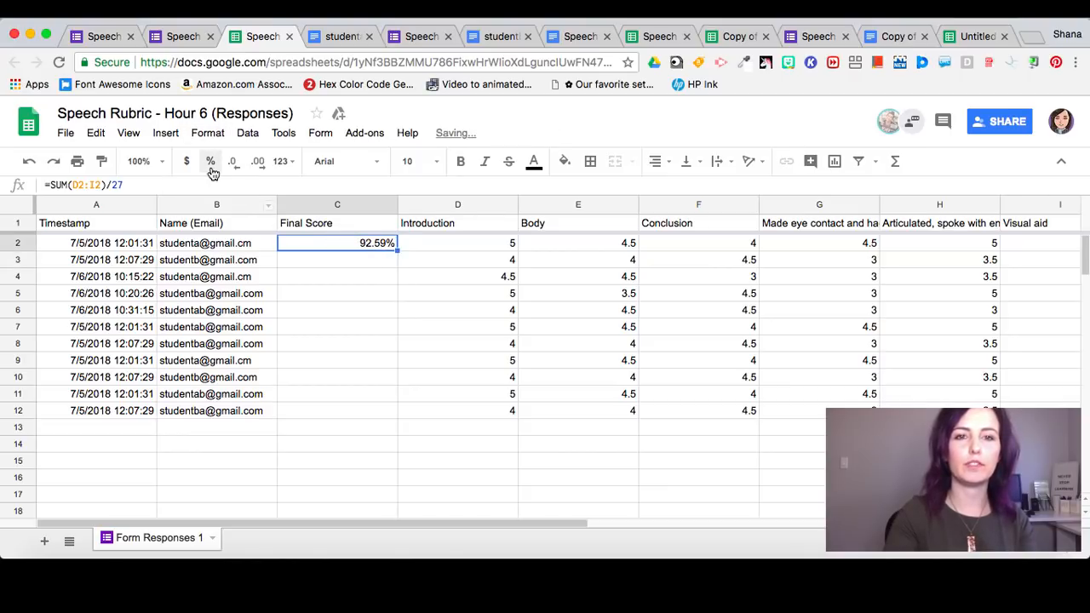
left_click(233, 164)
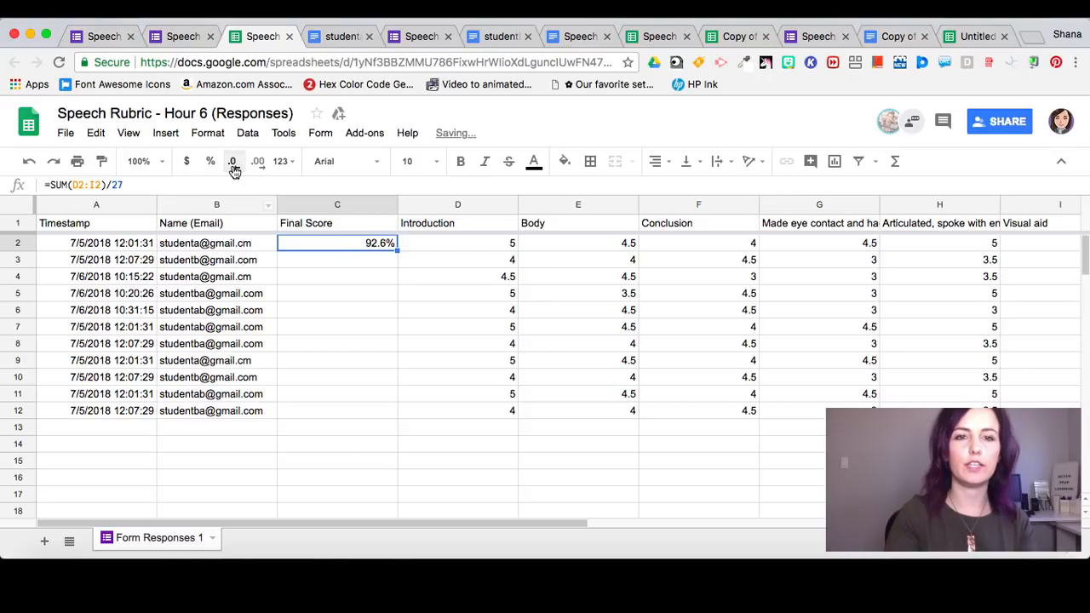
left_click(234, 163)
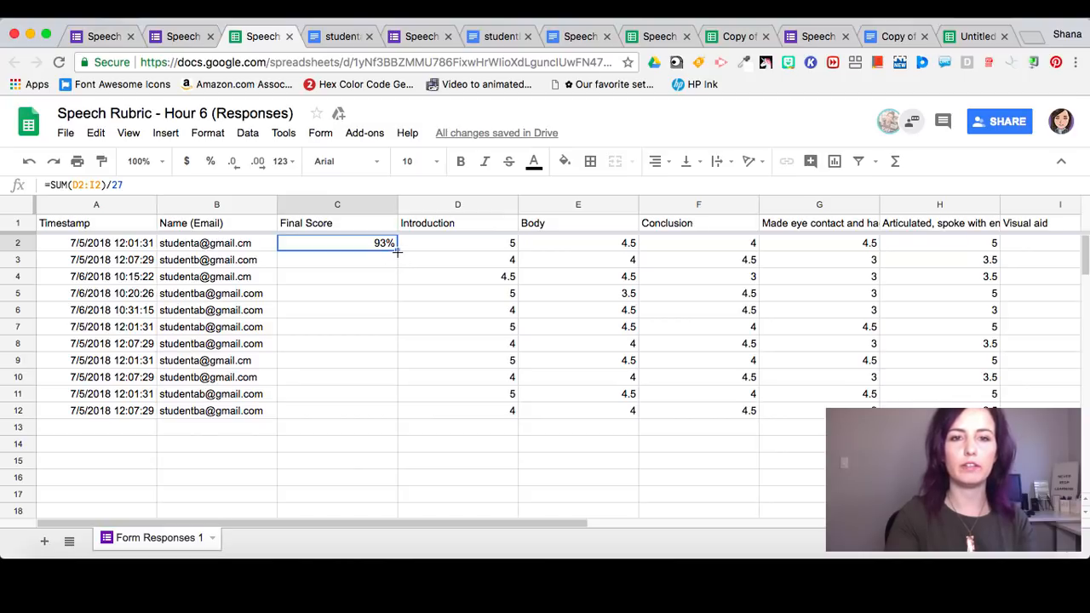
left_click_drag(397, 251, 391, 417)
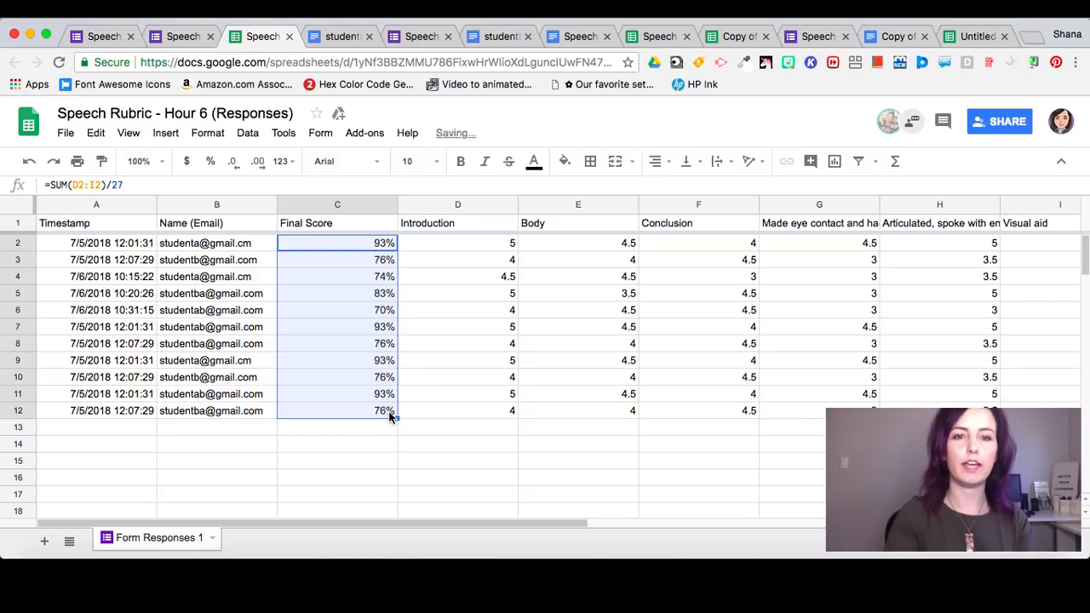
left_click(429, 448)
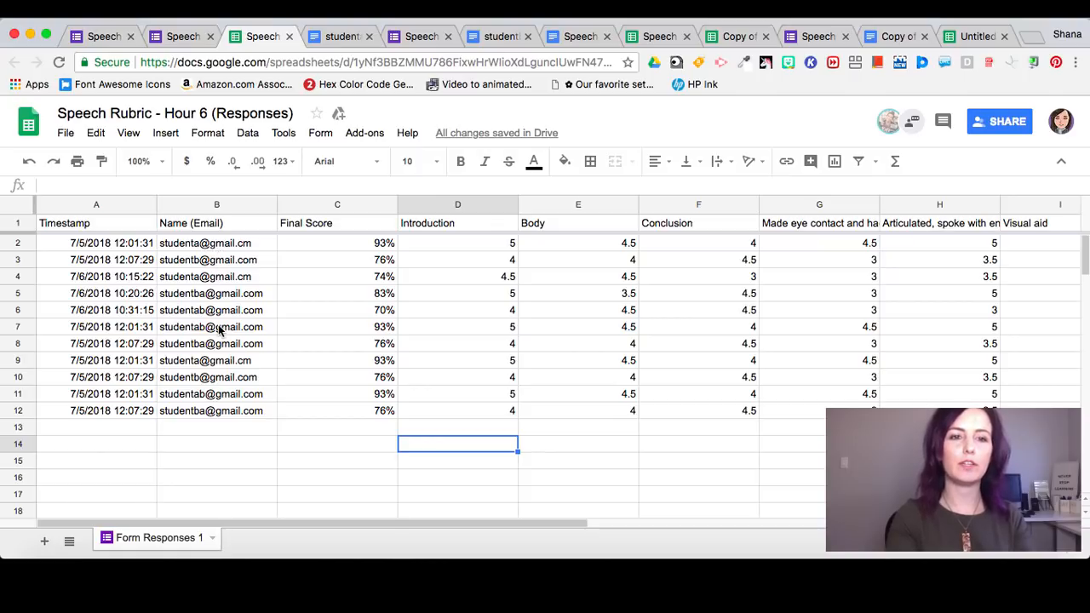
Sort the sheet A → Z by the Name (Email) column
left_click(267, 207)
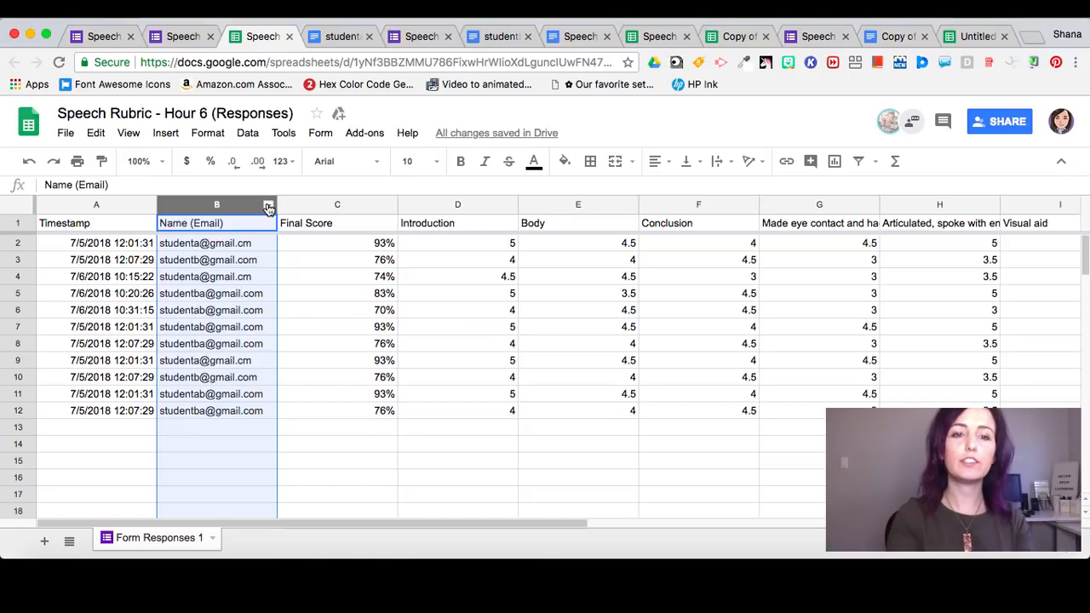
left_click(268, 209)
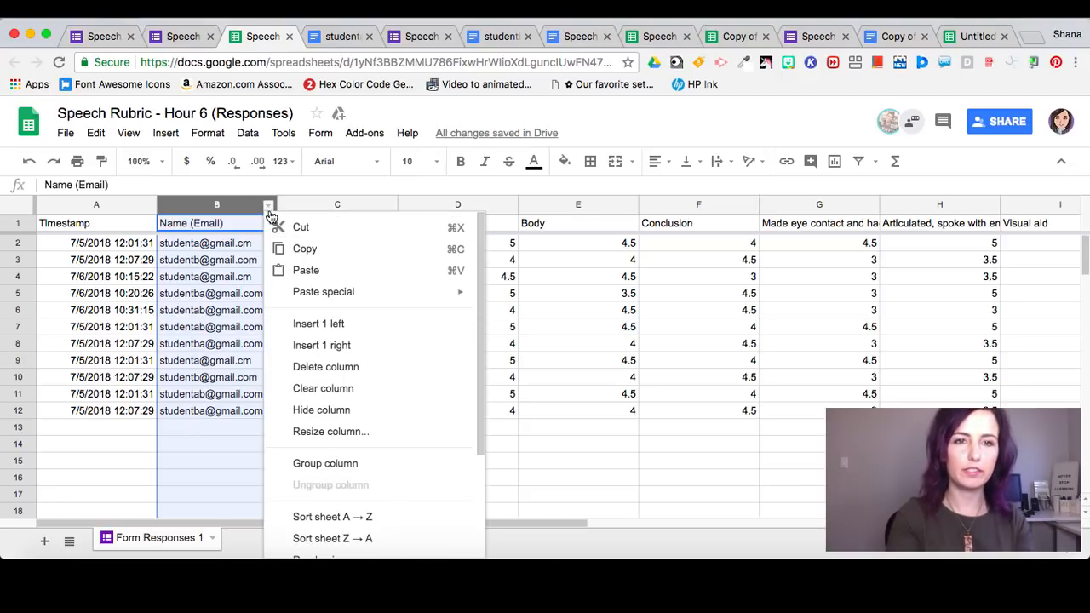
left_click(342, 518)
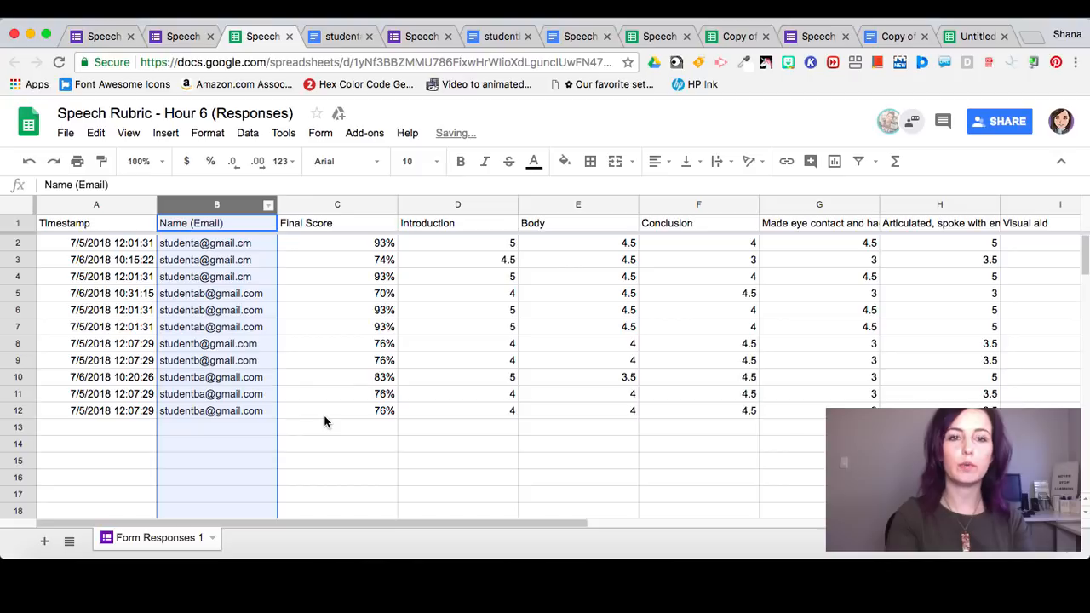